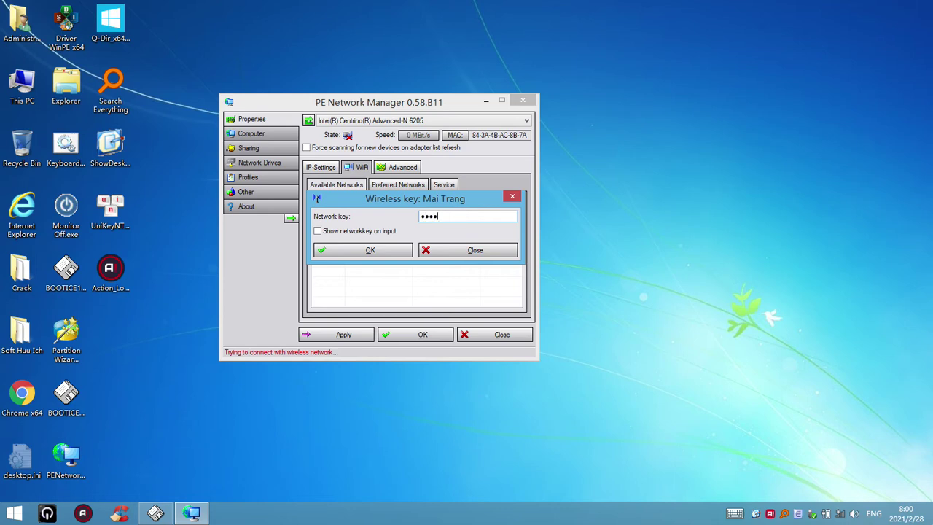
- Join the 99%-signal WPA2 Wi-Fi with its network key and minimize PE Network Manager
text(****)
click(354, 253)
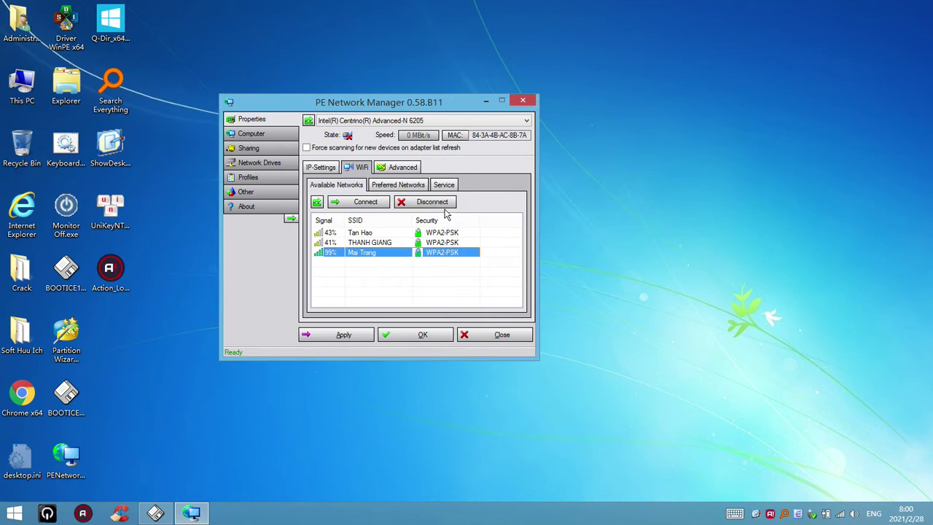
click(486, 101)
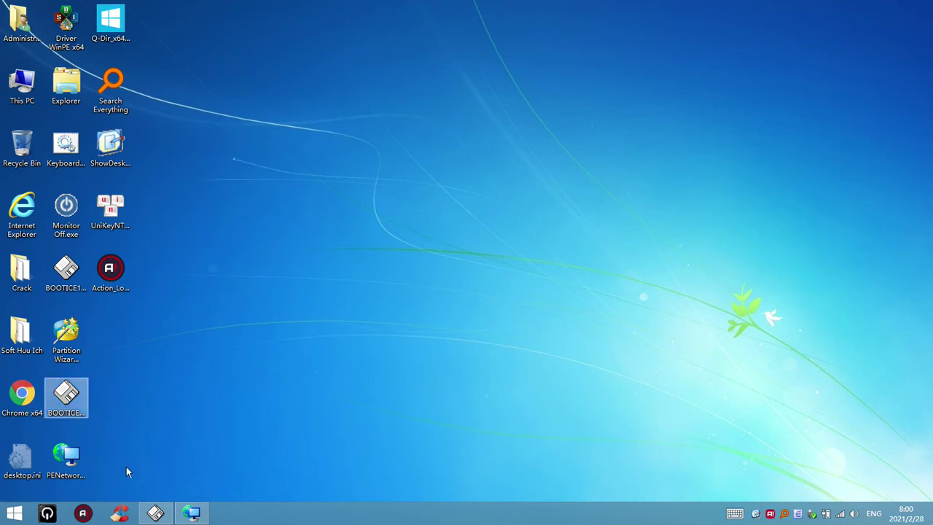
- Search Everything for 'teamview' and bring up the context menu for TeamViewerPortable_v15.14.5.zip
click(189, 514)
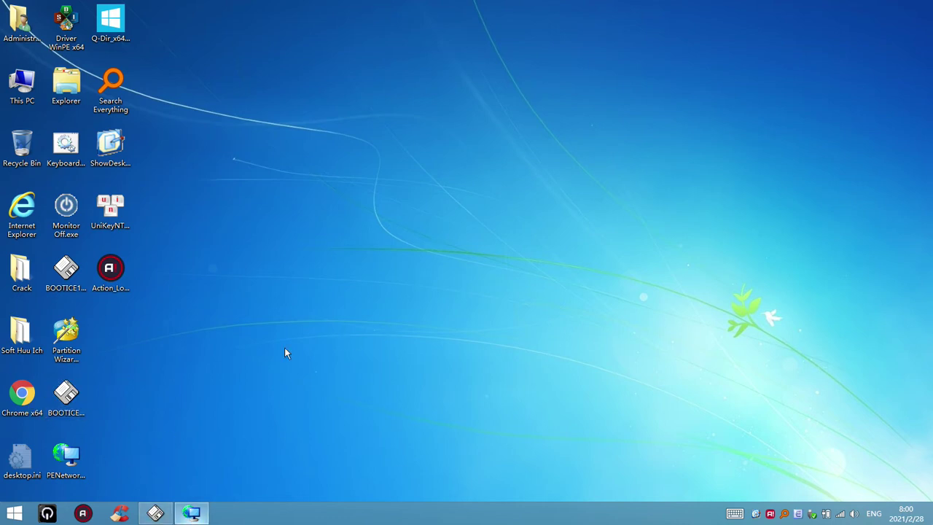
click(110, 271)
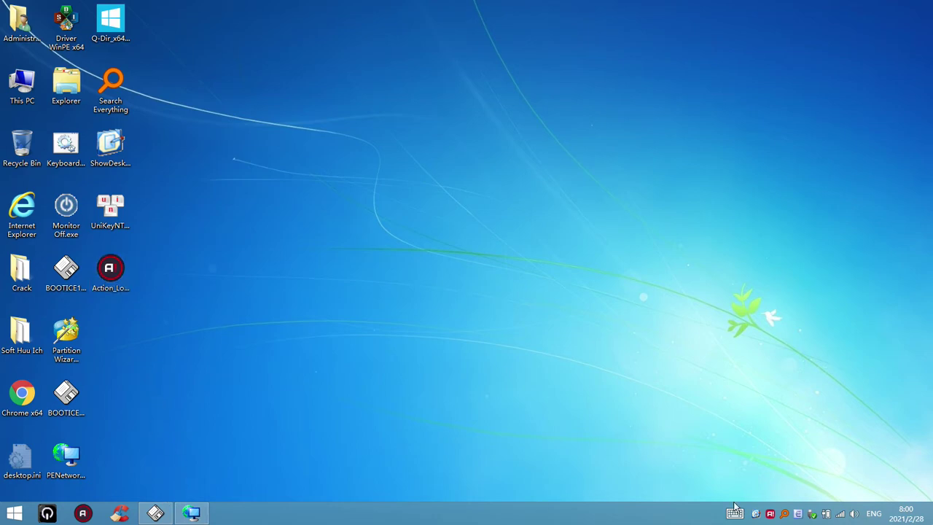
click(784, 514)
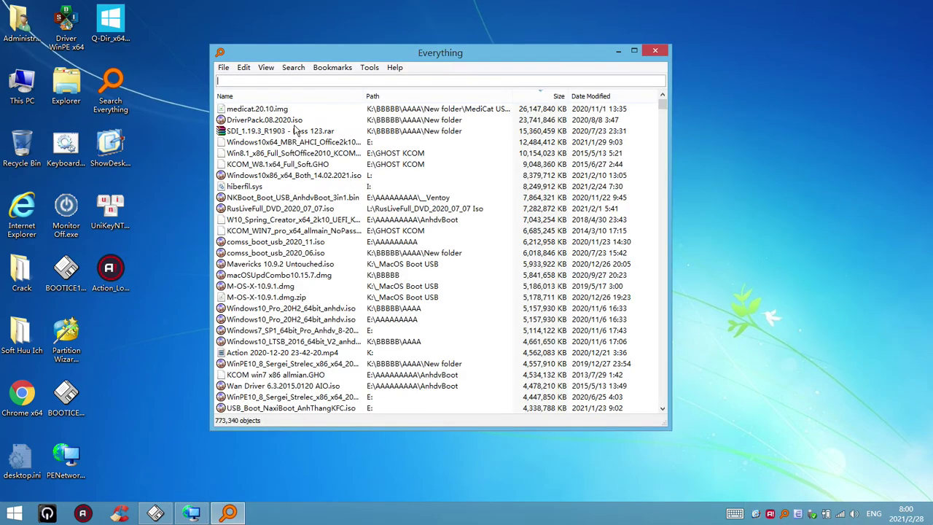
text(tea)
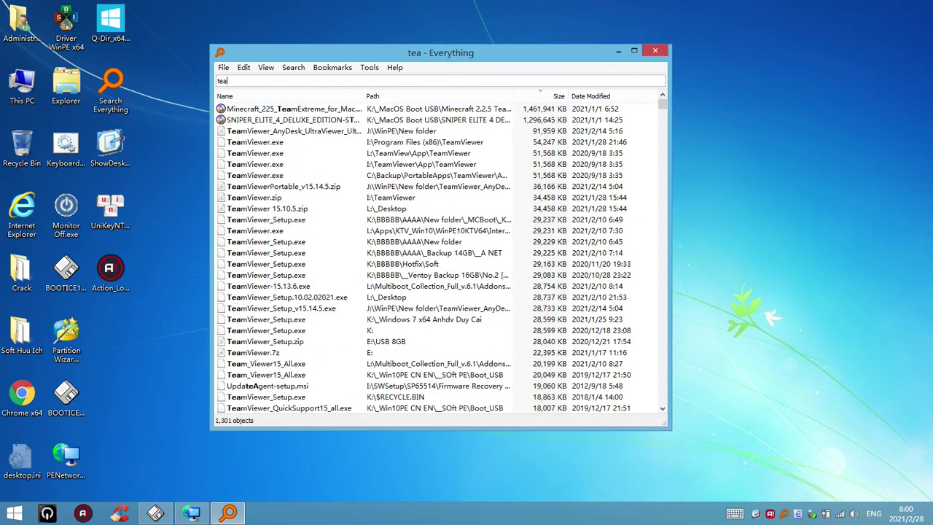
text(mview)
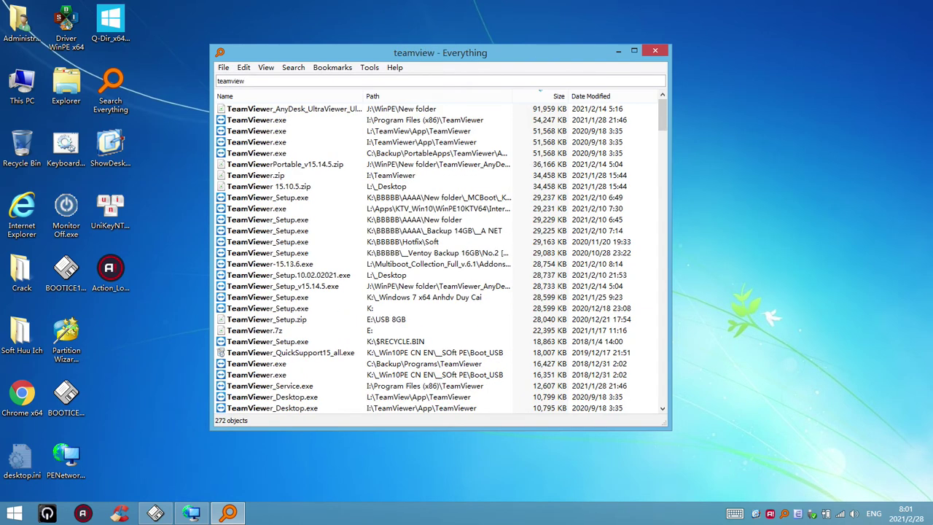
right_click(289, 164)
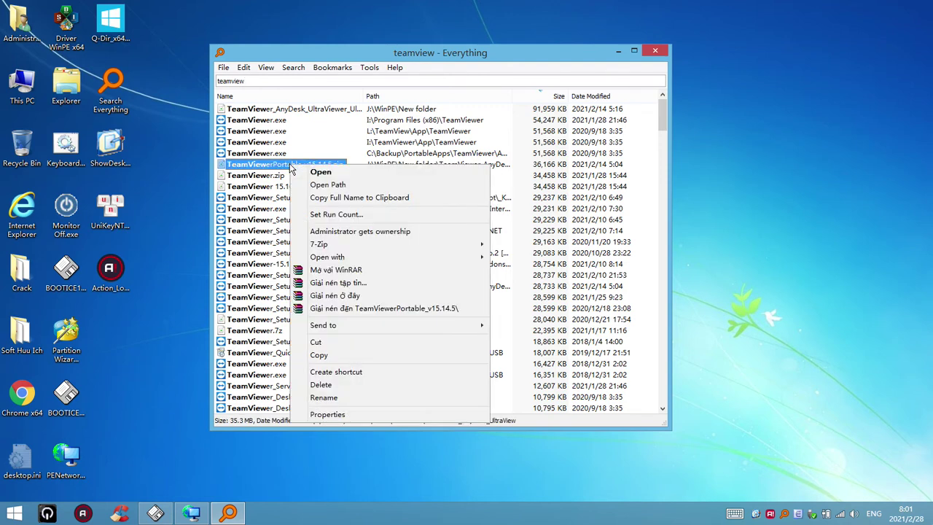
- Extract App, Data and both TeamViewerPortable files from TeamViewer 15.10.5.zip into the desktop Crack folder
click(364, 270)
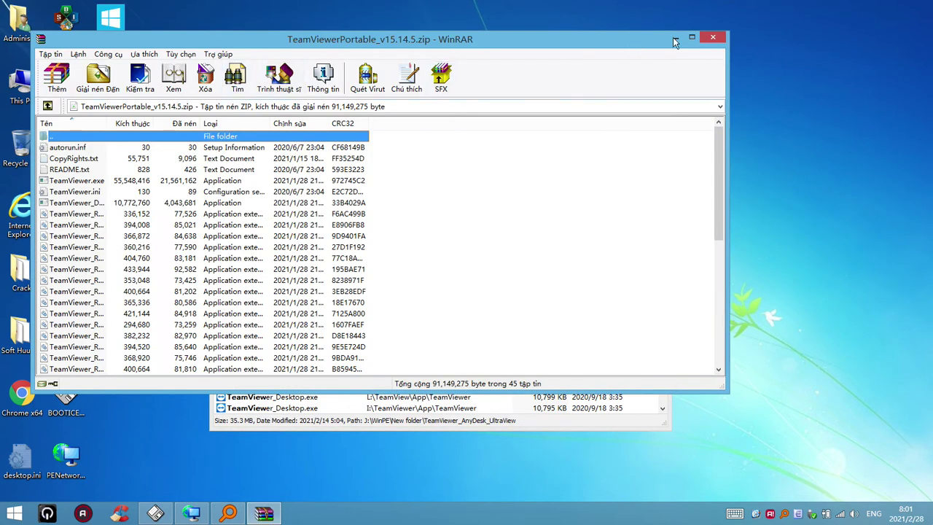
click(712, 37)
click(73, 55)
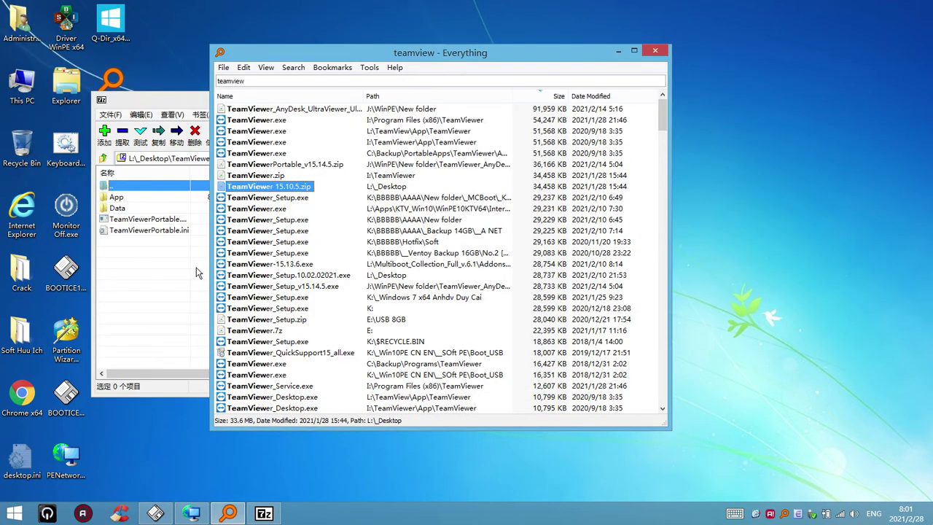
click(148, 275)
drag(148, 275, 117, 193)
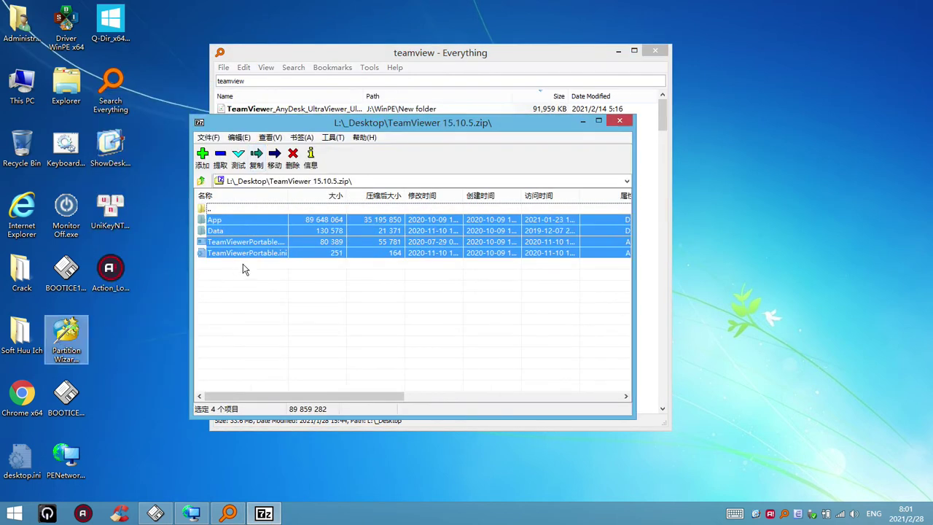
mouse_move(243, 253)
mouse_down()
mouse_move(39, 333)
mouse_move(31, 274)
mouse_up()
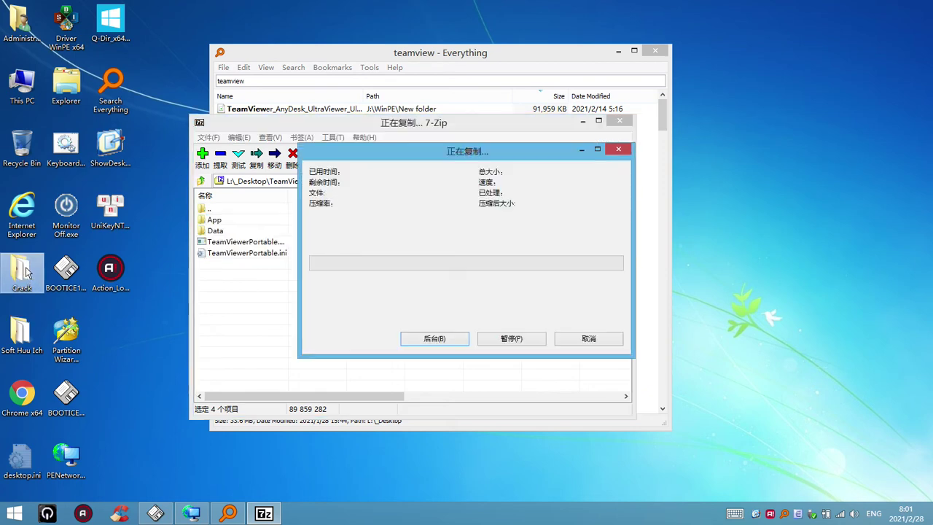
click(620, 122)
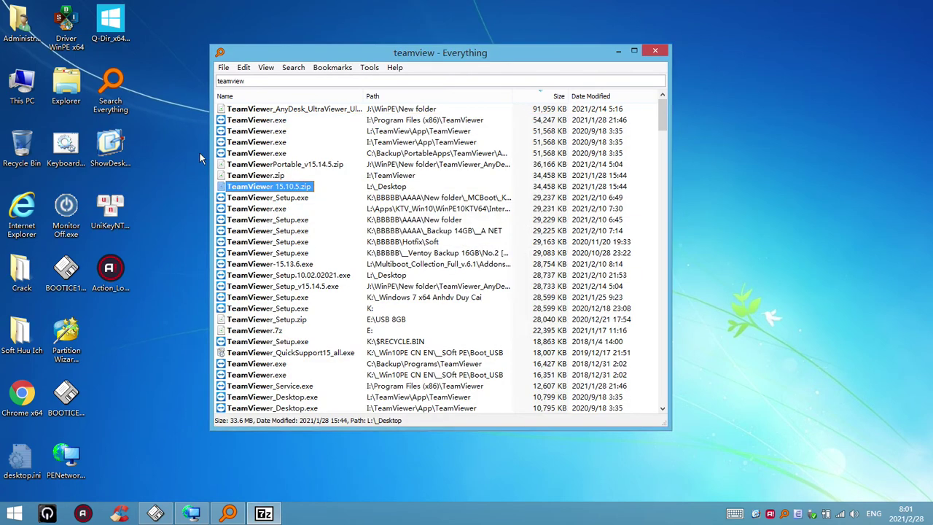
- Open the Crack folder, exit Everything from its tray icon, and launch TeamViewerPortable.exe
double_click(22, 272)
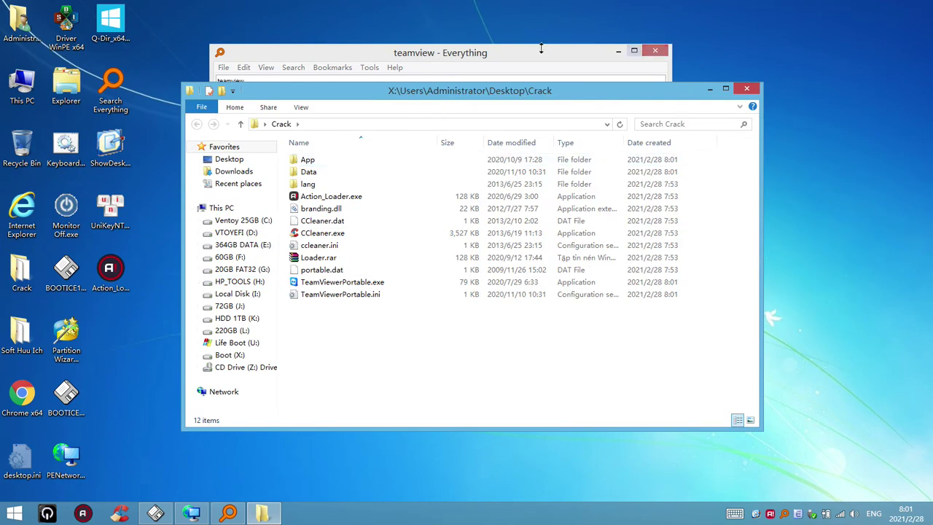
click(651, 52)
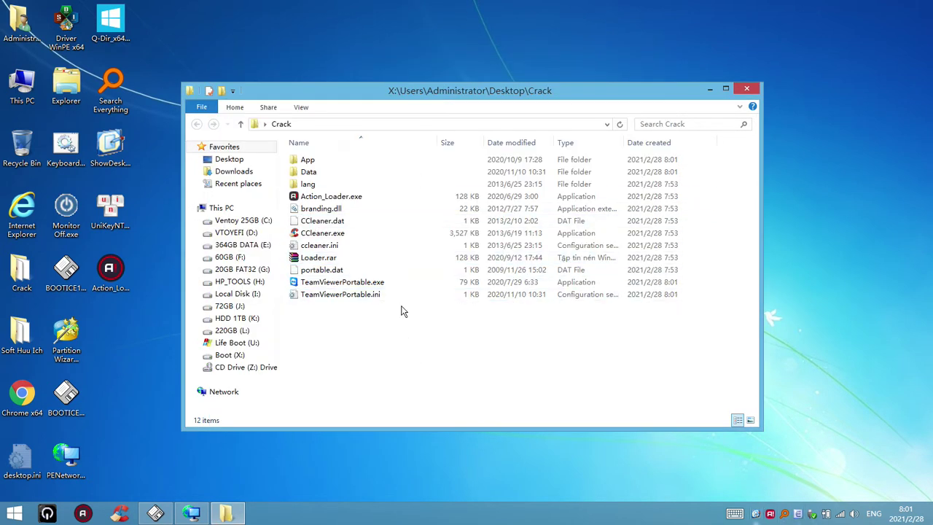
right_click(785, 513)
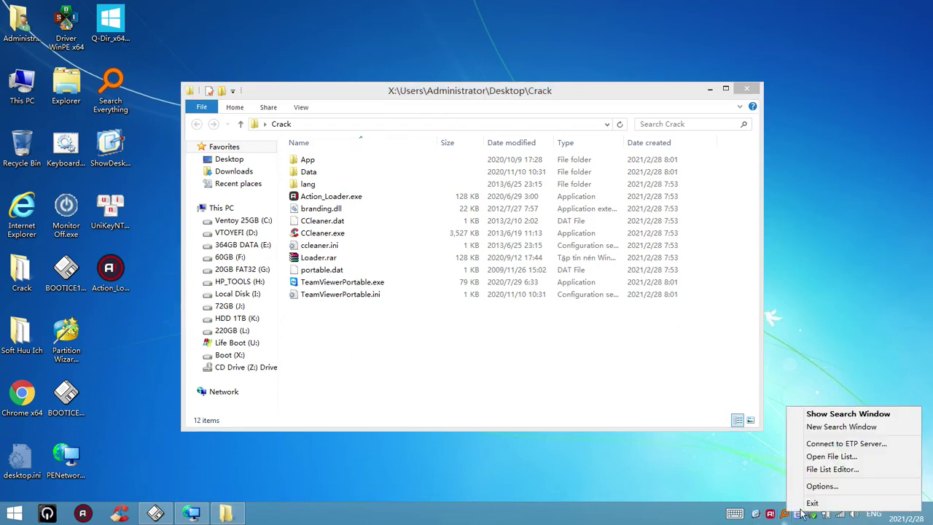
click(814, 503)
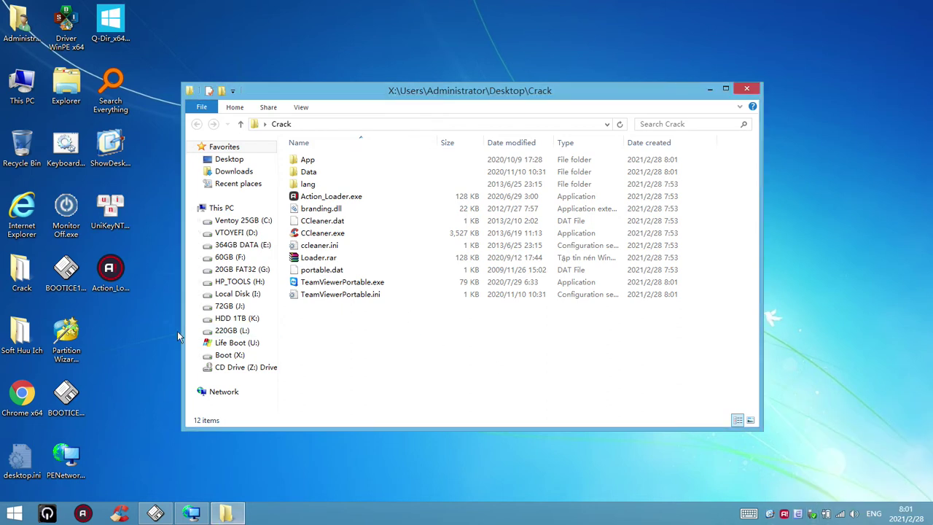
click(364, 284)
double_click(363, 285)
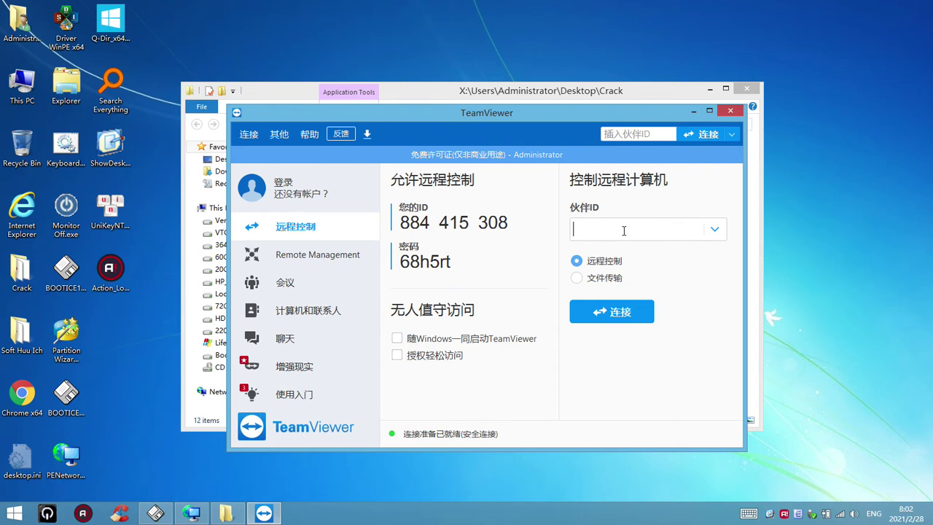
- Put the cursor in TeamViewer's Partner ID (伙伴ID) field
click(624, 231)
- Connect to the partner's TeamViewer ID and submit the partner's password, which is rejected as invalid
key(Return)
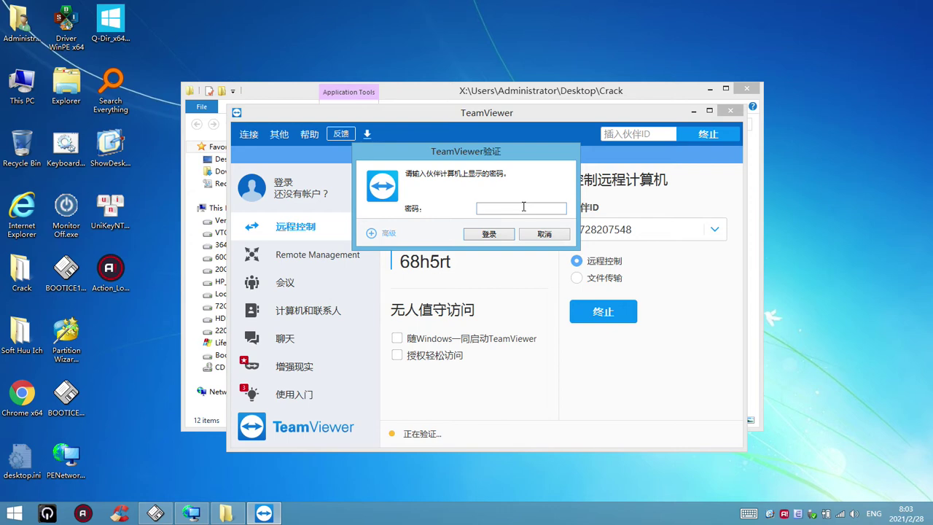
key(Return)
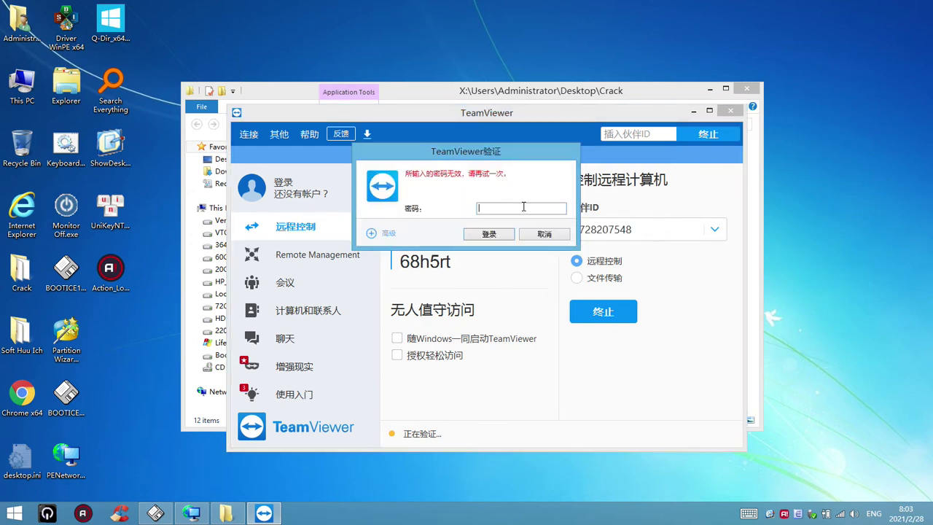
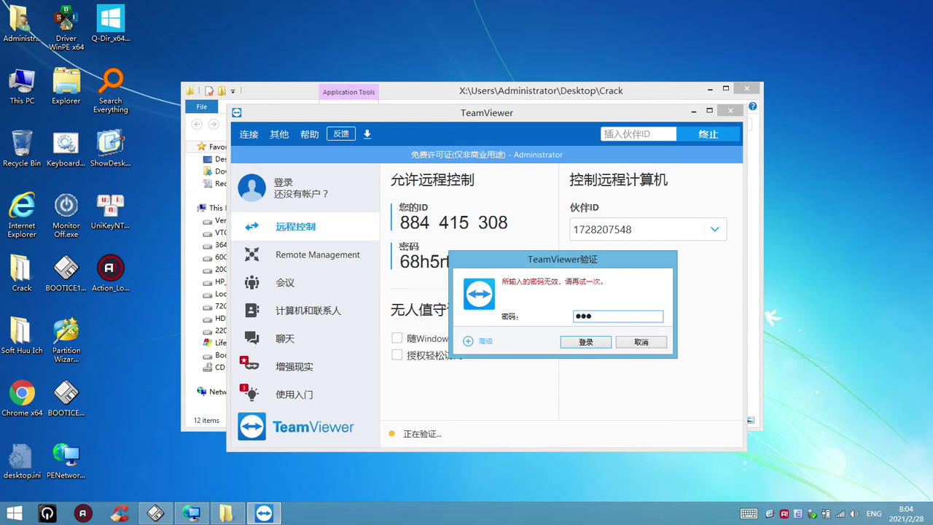
- Submit the TeamViewer password to connect to the remote computer
key(Return)
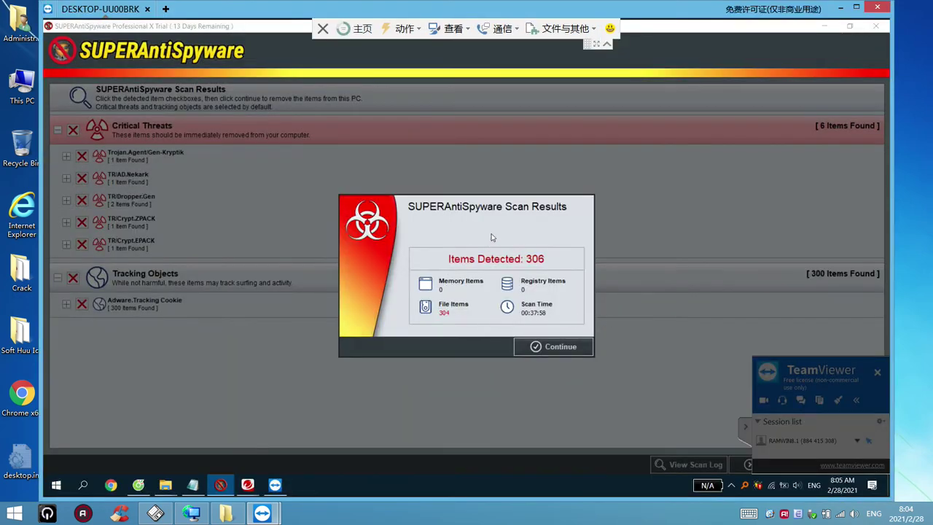
- Maximize the remote session and collapse the TeamViewer toolbar and session panel
click(857, 7)
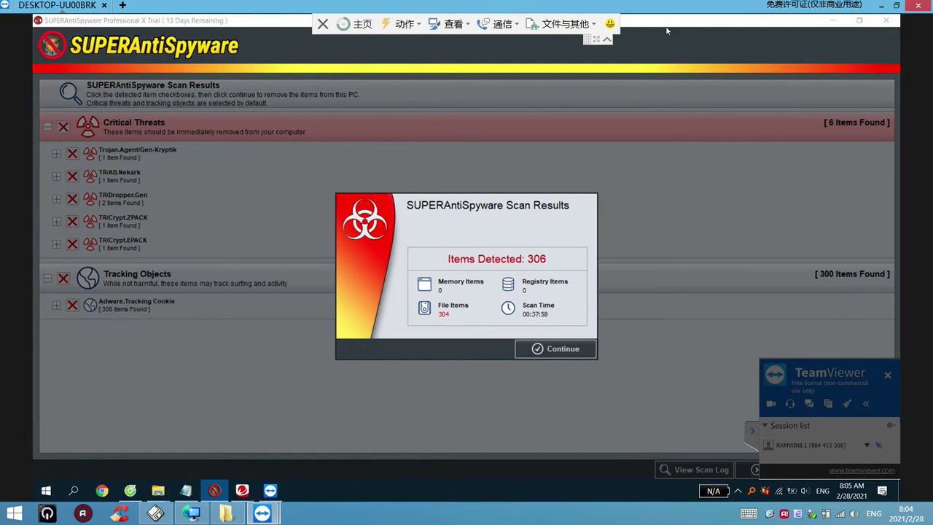
click(608, 38)
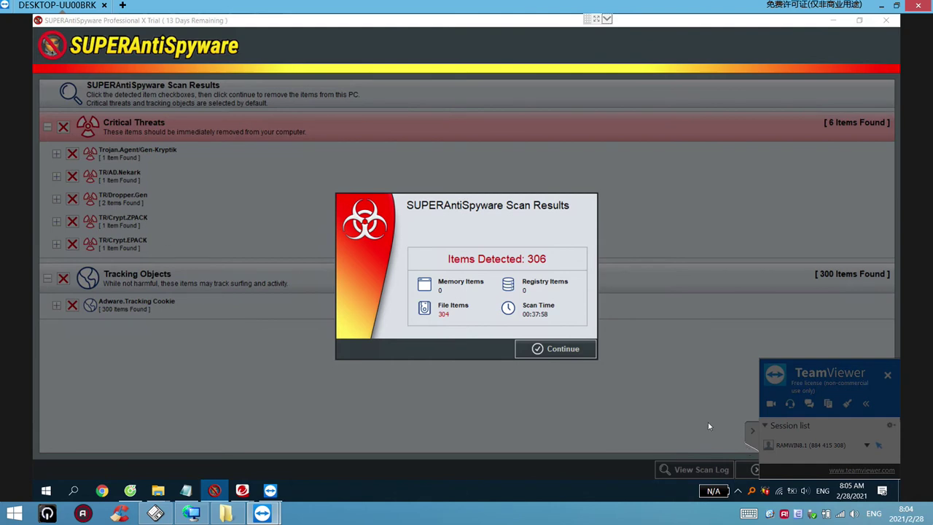
click(752, 433)
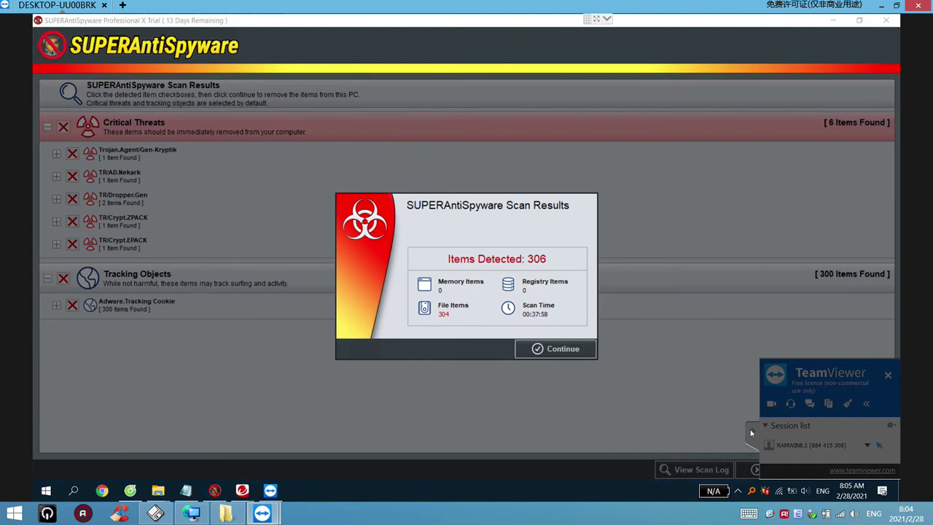
- Disable SUPERAntiSpyware Real-Time Protection from its tray icon, confirming Yes
right_click(764, 492)
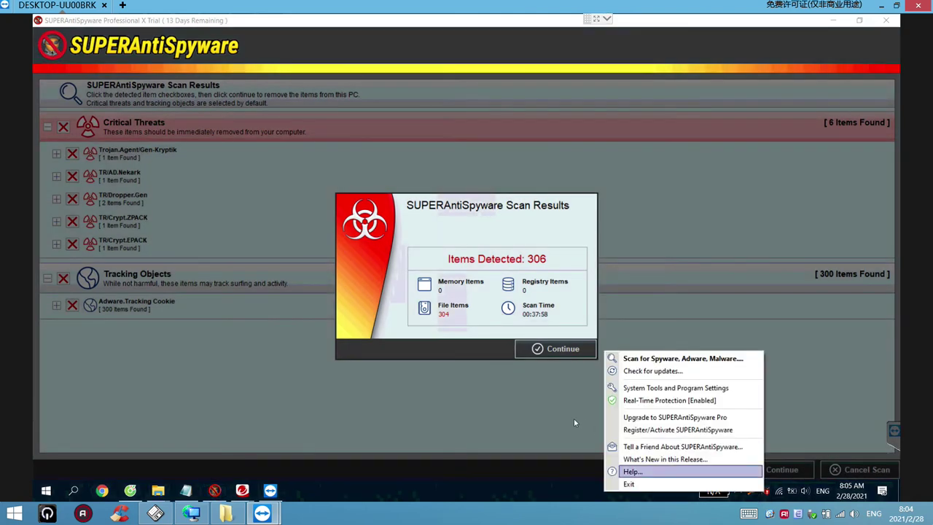
click(692, 400)
click(503, 291)
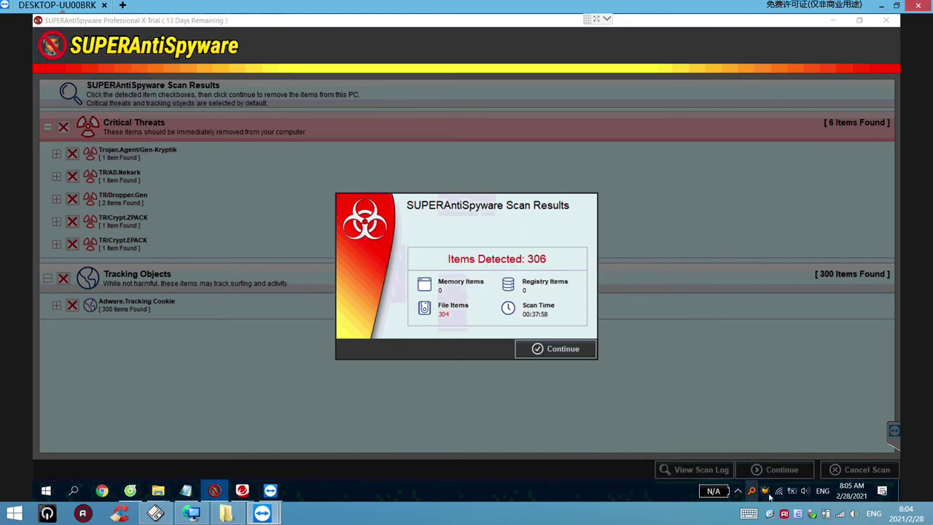
- Launch Trend Micro Internet Security from the tray and open its protection settings
click(738, 490)
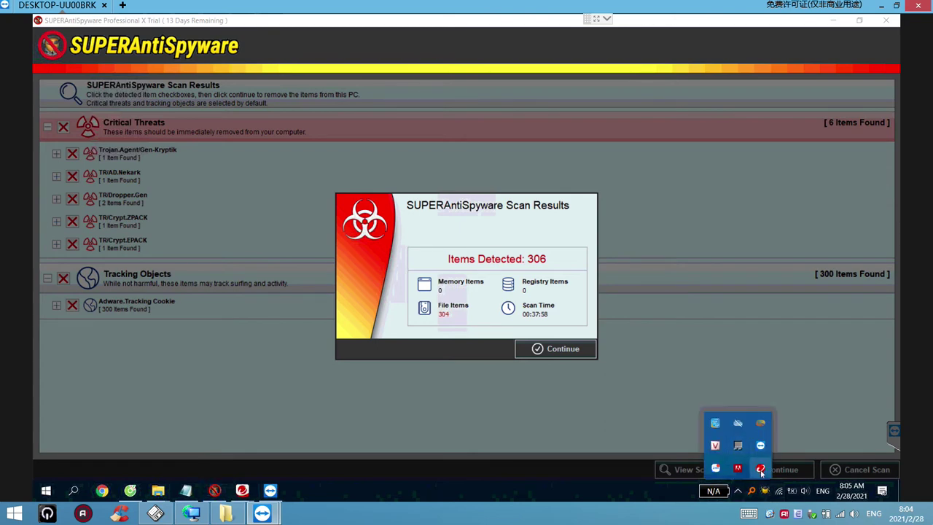
click(761, 470)
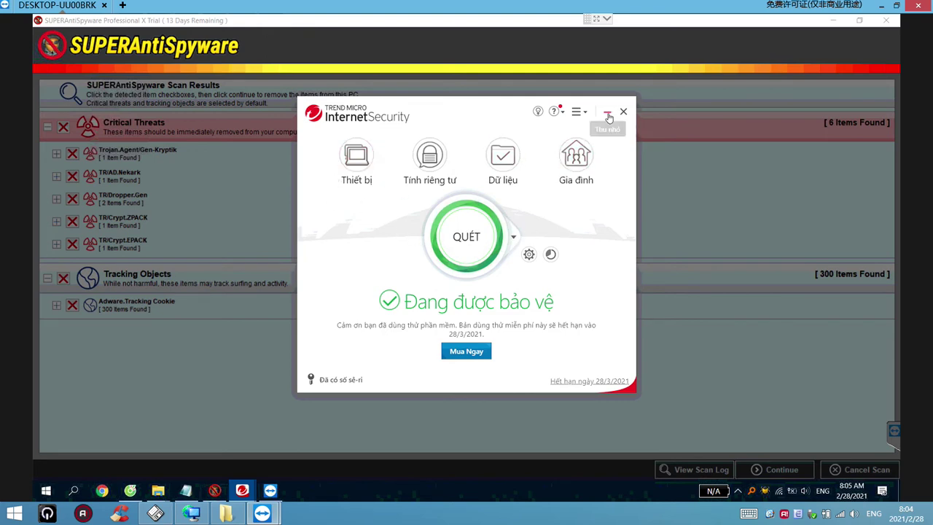
click(584, 115)
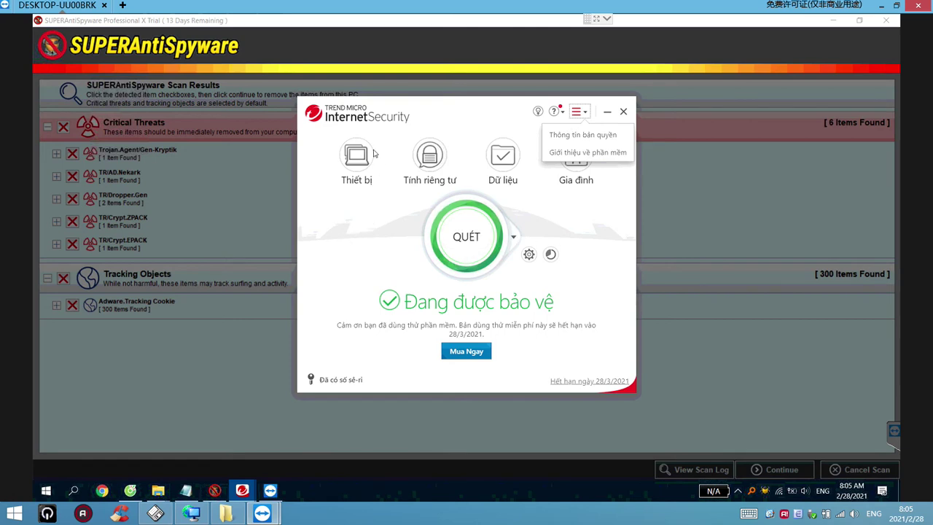
click(344, 244)
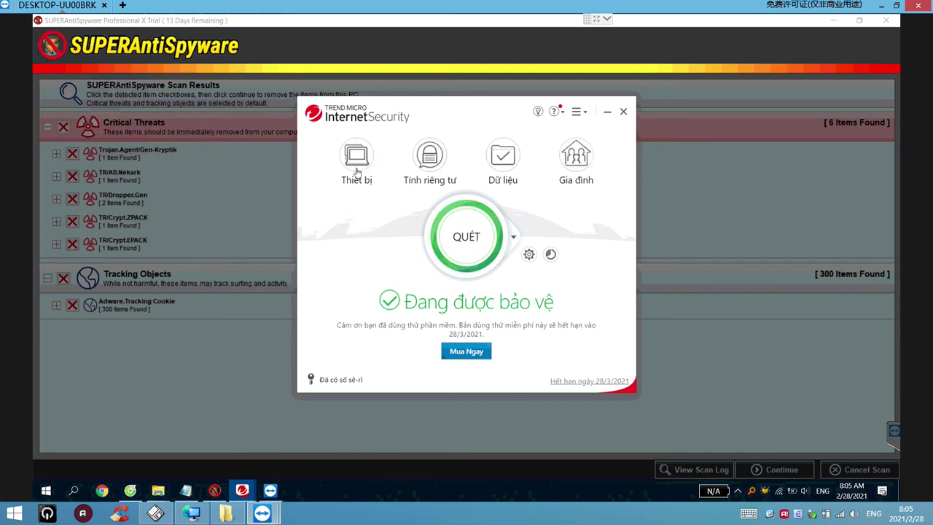
click(581, 114)
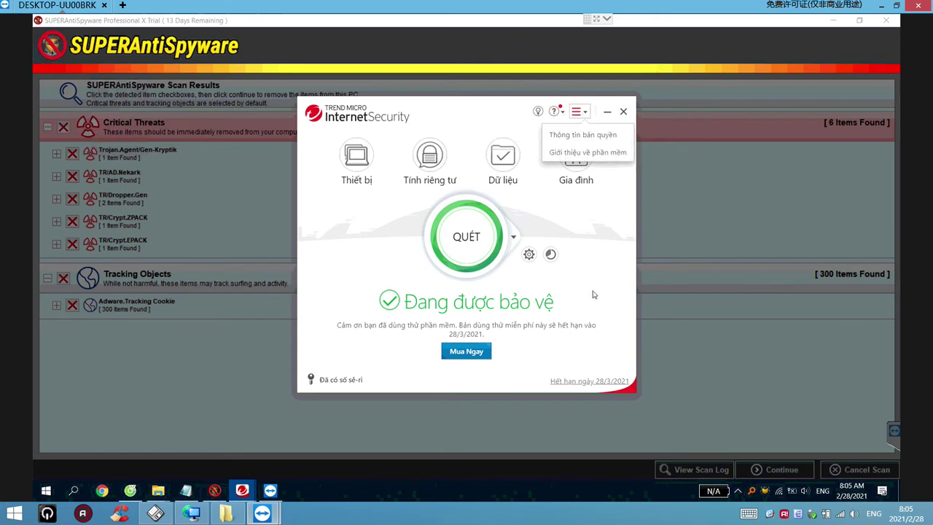
click(530, 255)
click(529, 256)
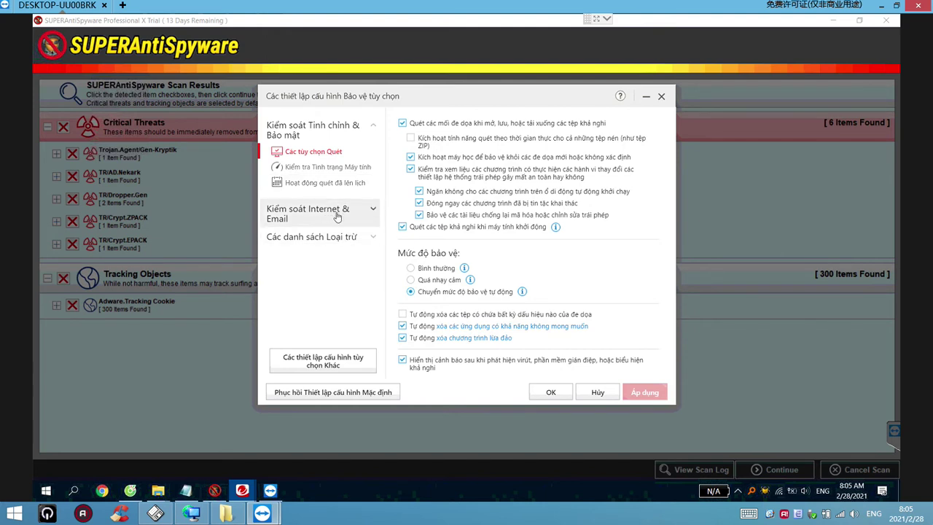
- Review the scheduled scan, web threat and exclusion settings, ticking the D6E.exe exclusion
click(354, 186)
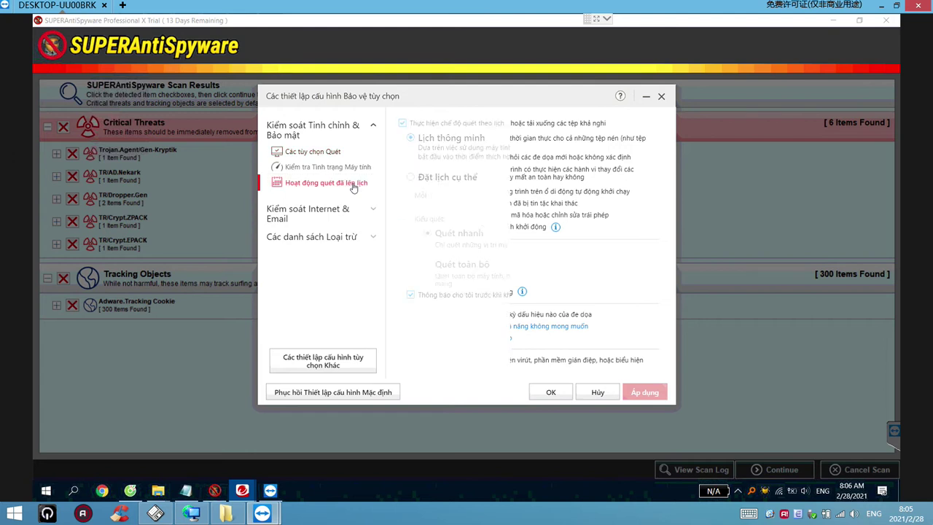
click(346, 213)
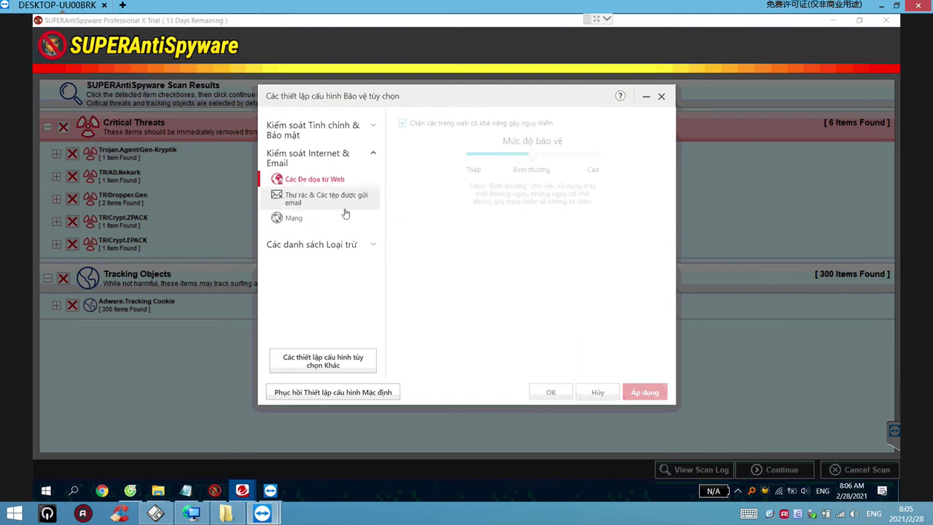
click(344, 252)
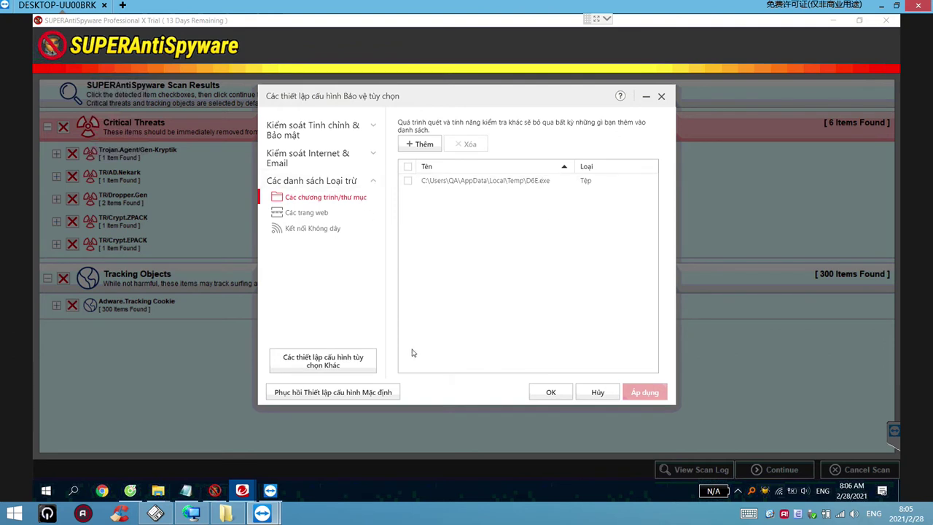
click(738, 491)
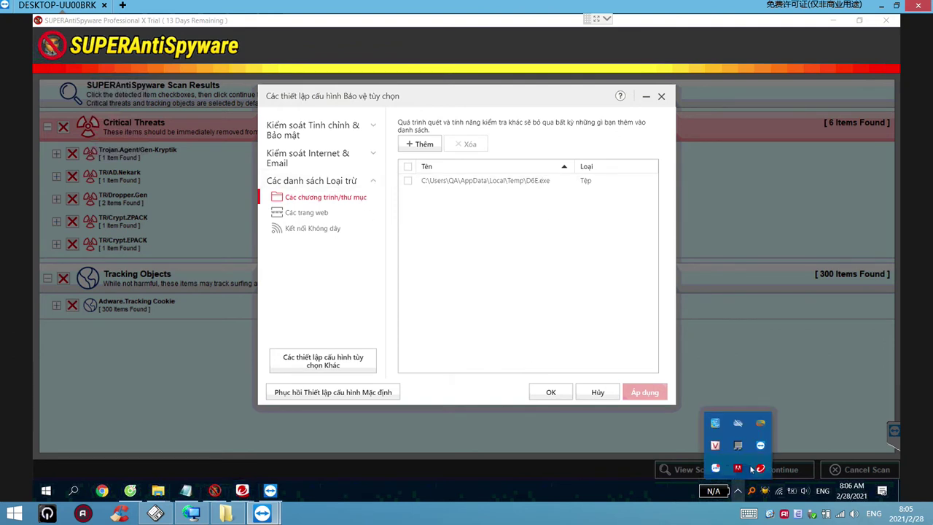
right_click(760, 469)
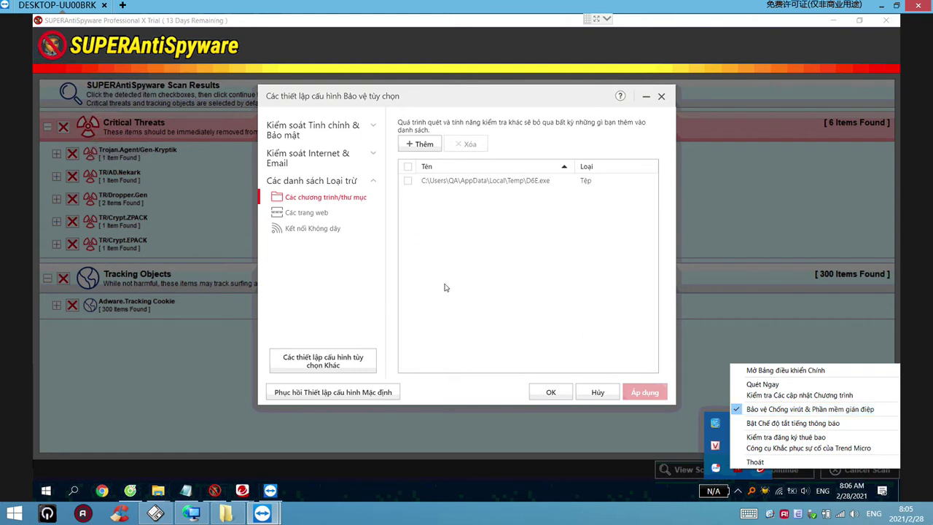
click(385, 249)
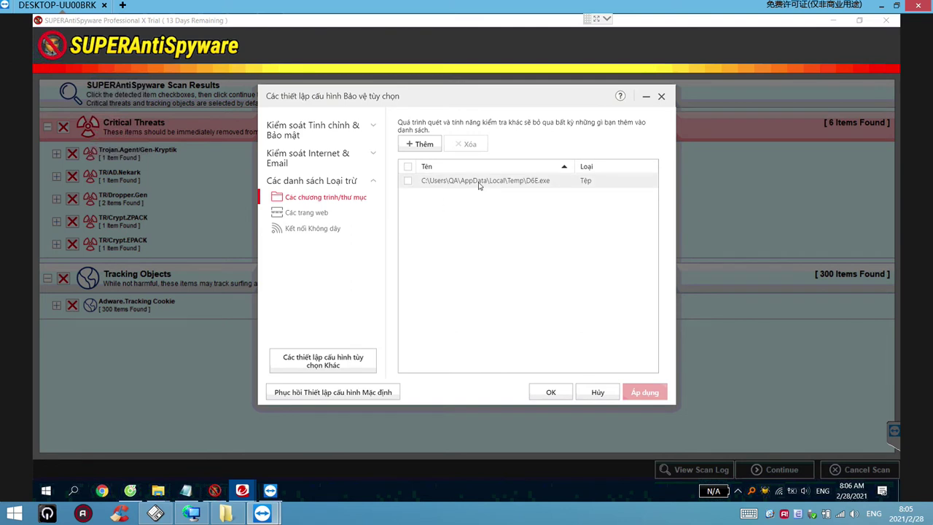
click(407, 181)
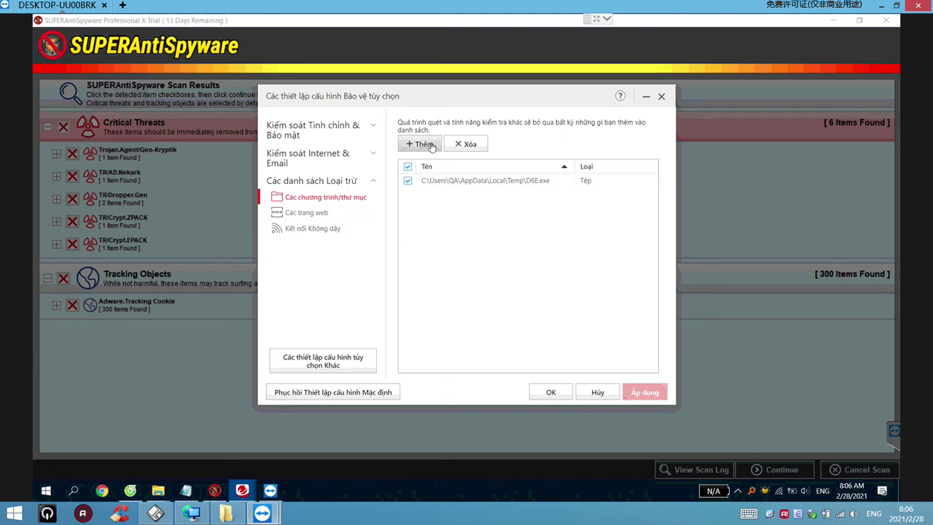
- View trusted websites, Internet & Email and Other Settings, then close Settings without saving
click(312, 213)
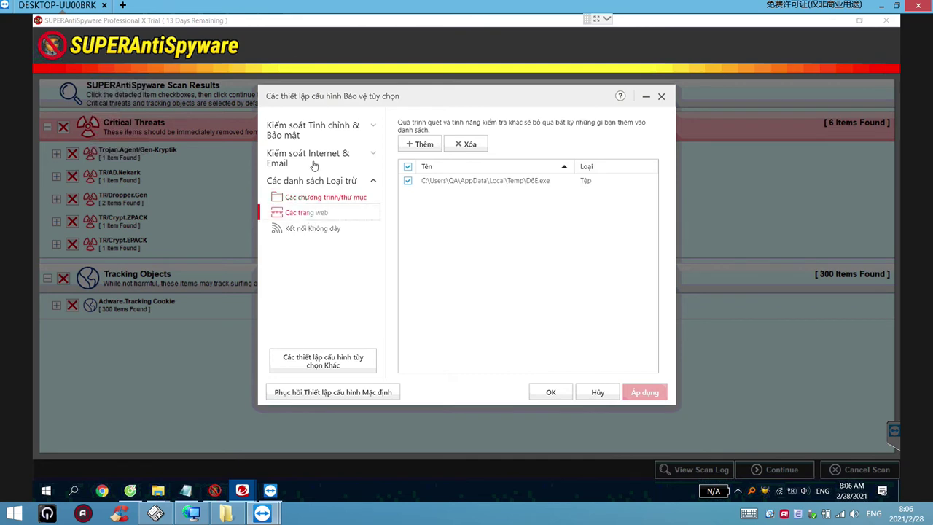
click(360, 153)
click(358, 129)
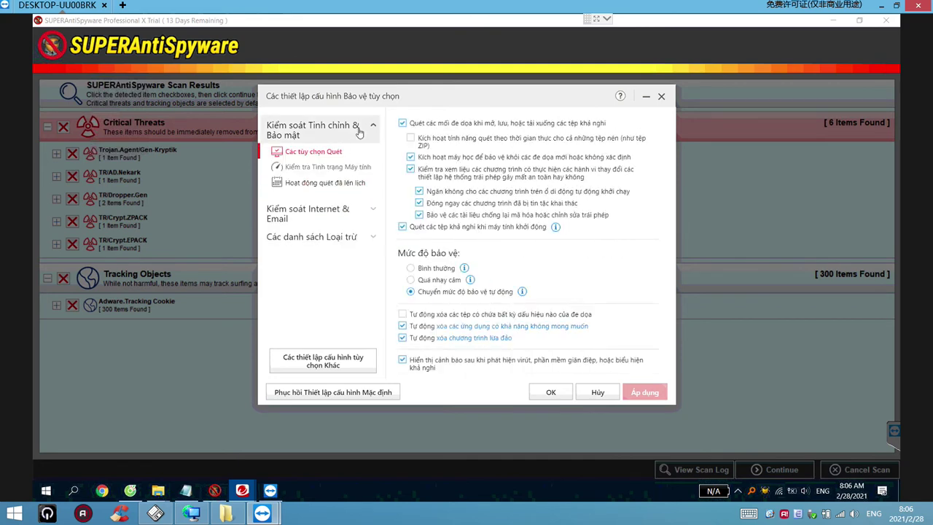
click(323, 364)
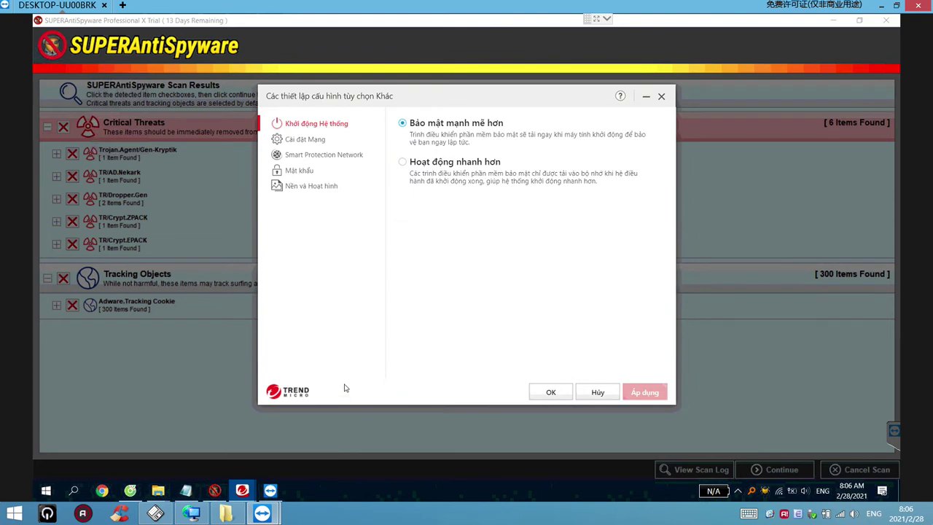
click(600, 394)
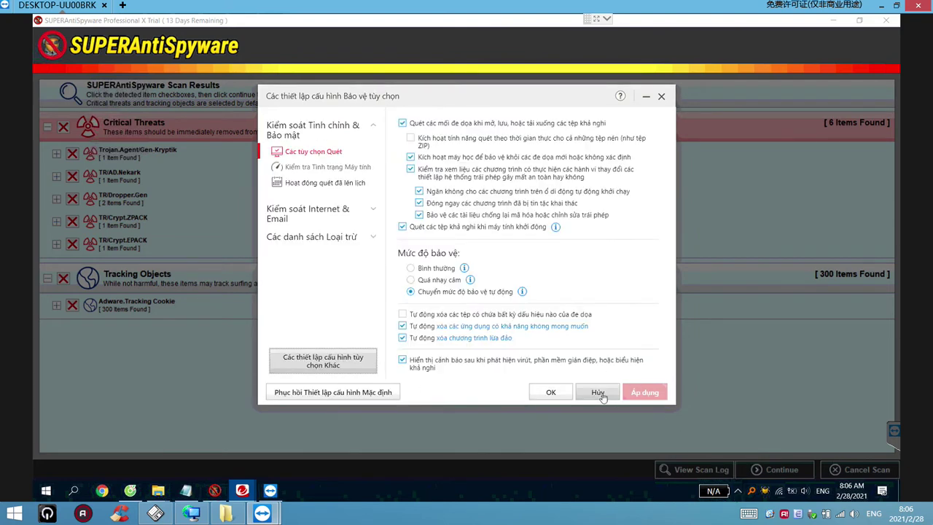
click(598, 394)
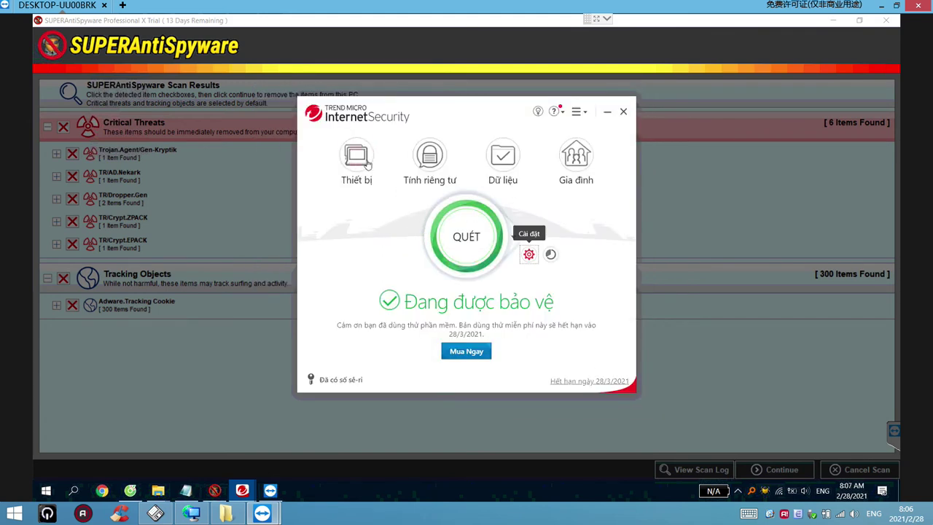
- View the Dữ liệu data protection page and return to the home screen
click(575, 113)
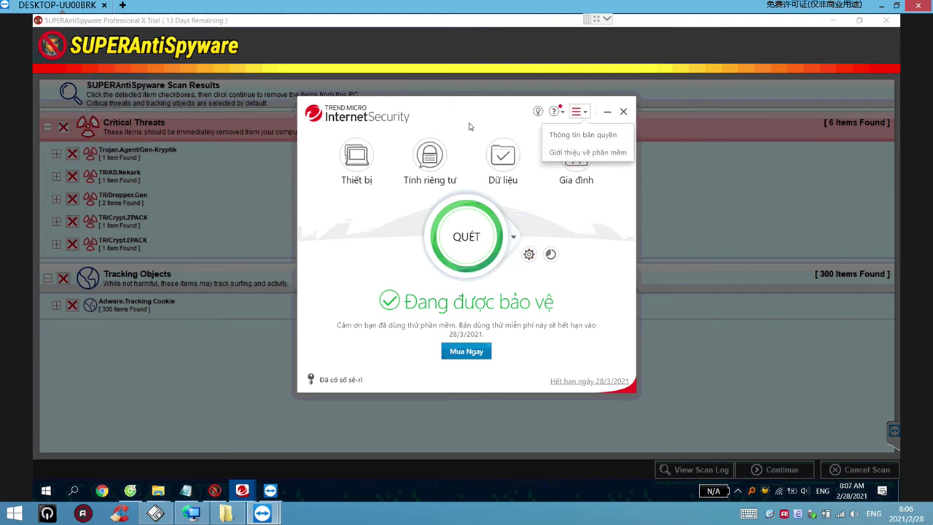
click(506, 166)
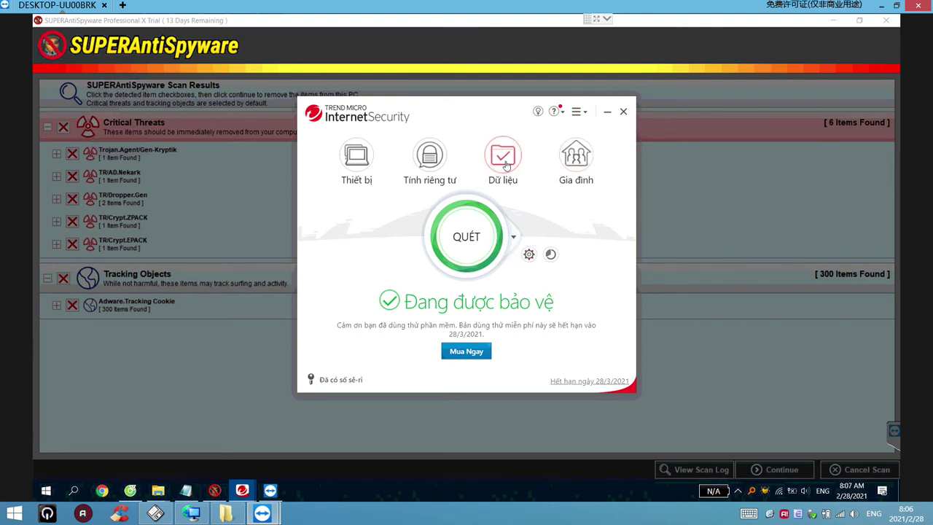
click(506, 165)
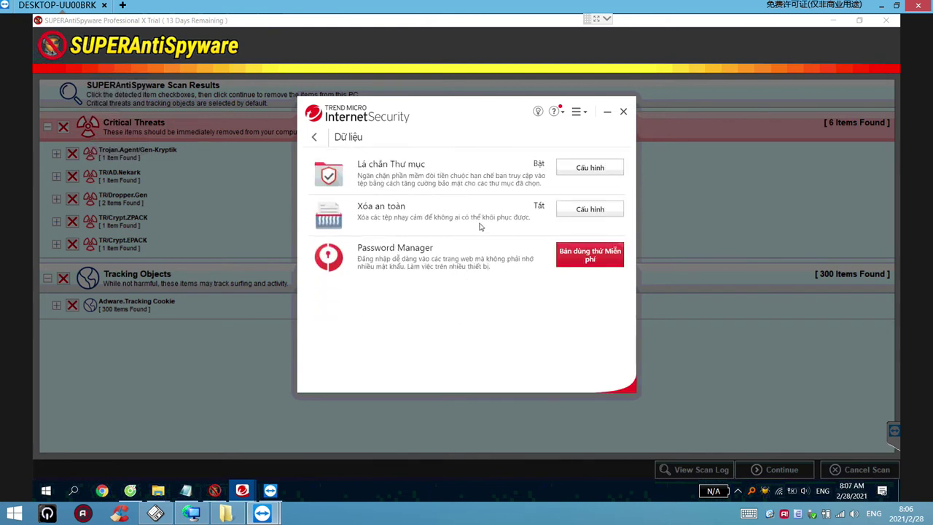
click(313, 139)
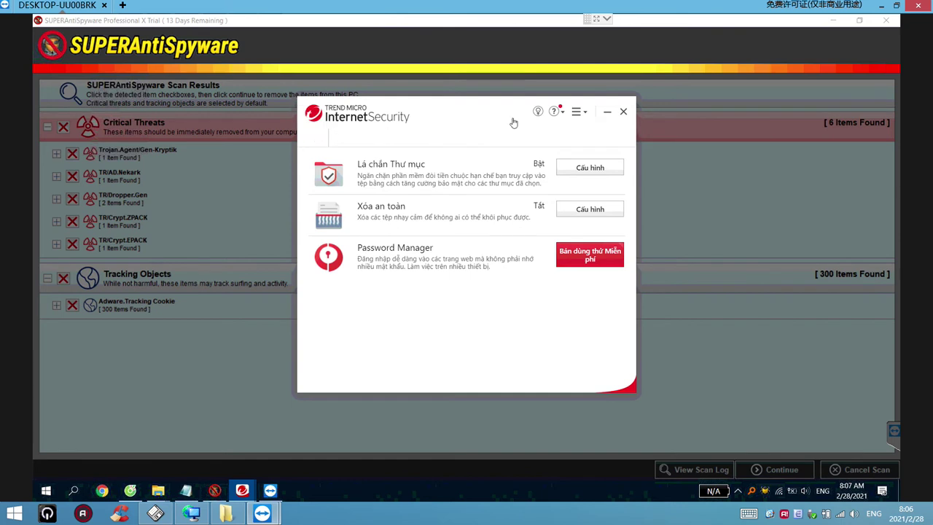
- Look through the Thiết bị protection page and the help and support options
click(584, 116)
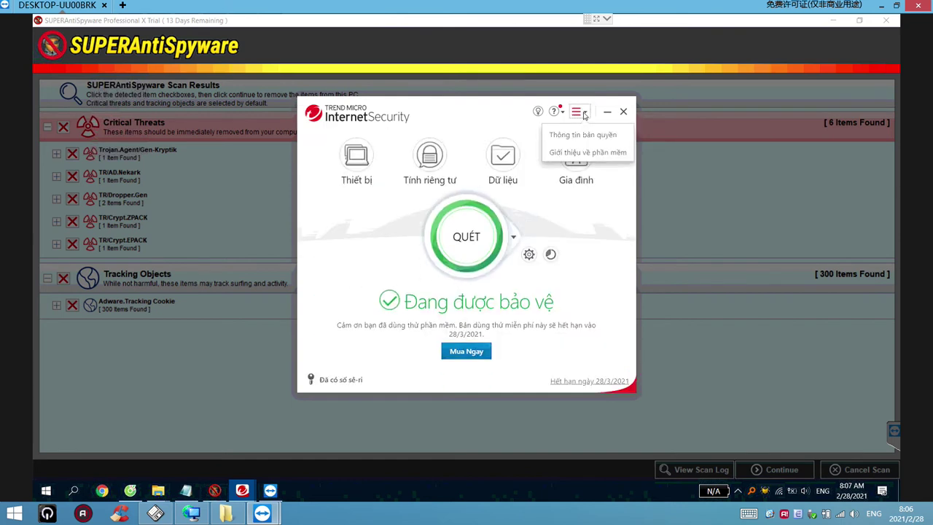
click(358, 172)
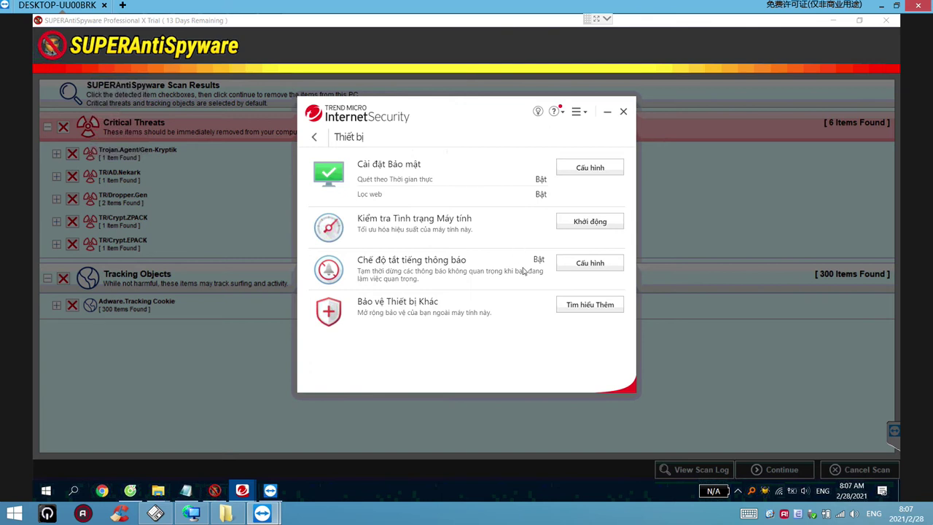
click(564, 116)
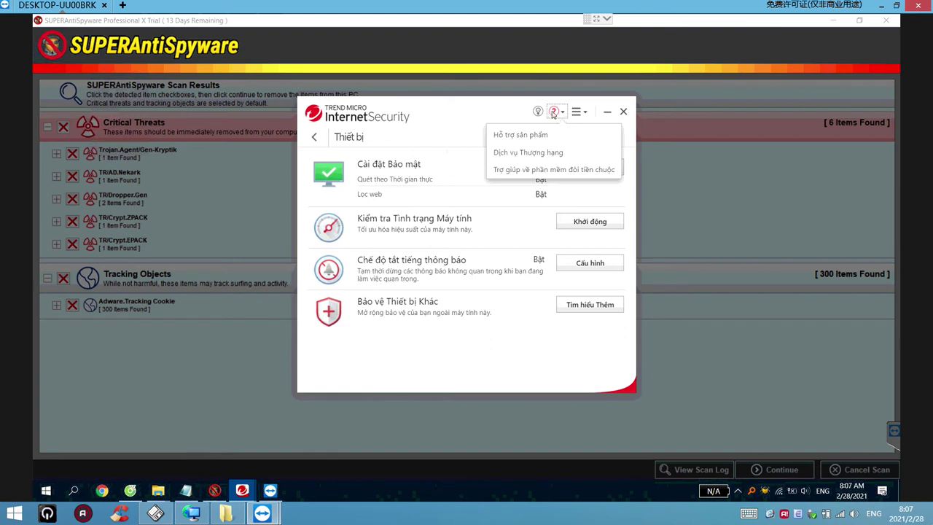
click(314, 136)
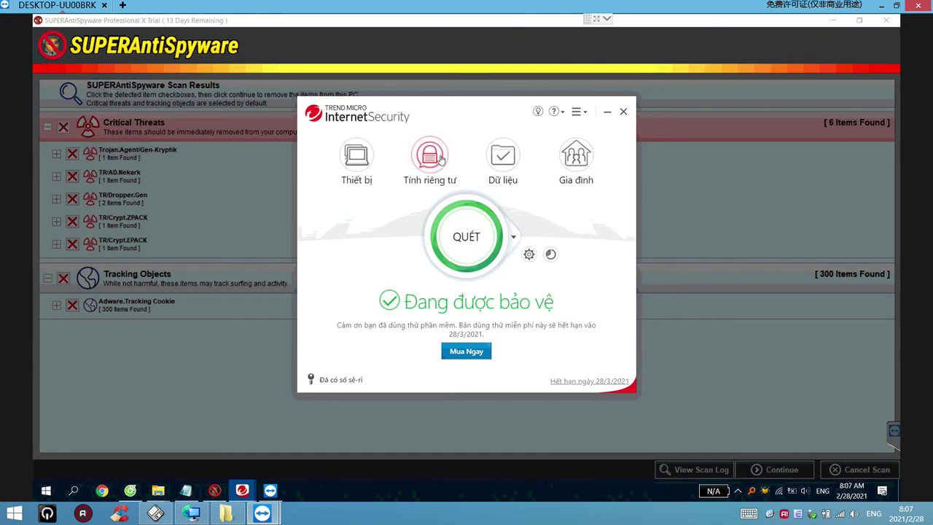
click(355, 161)
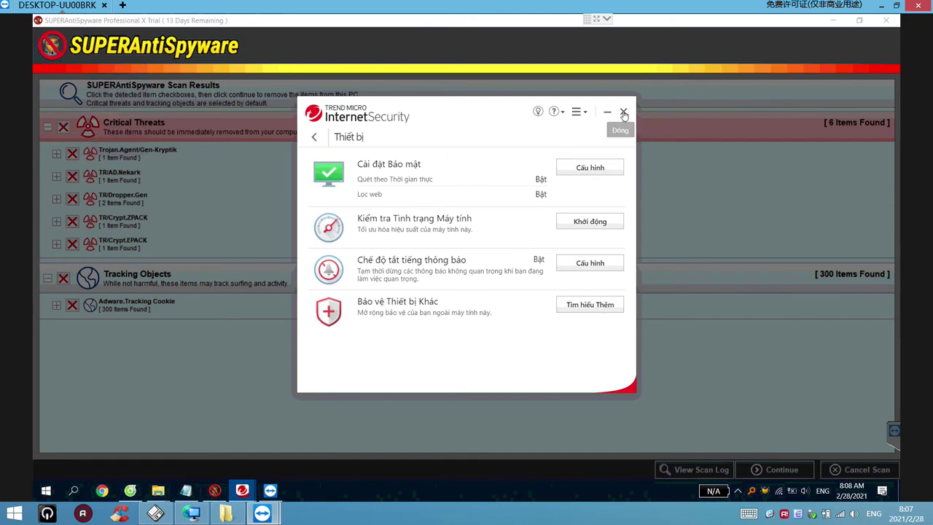
- Close the Trend Micro window and dismiss its tray options menu
click(738, 491)
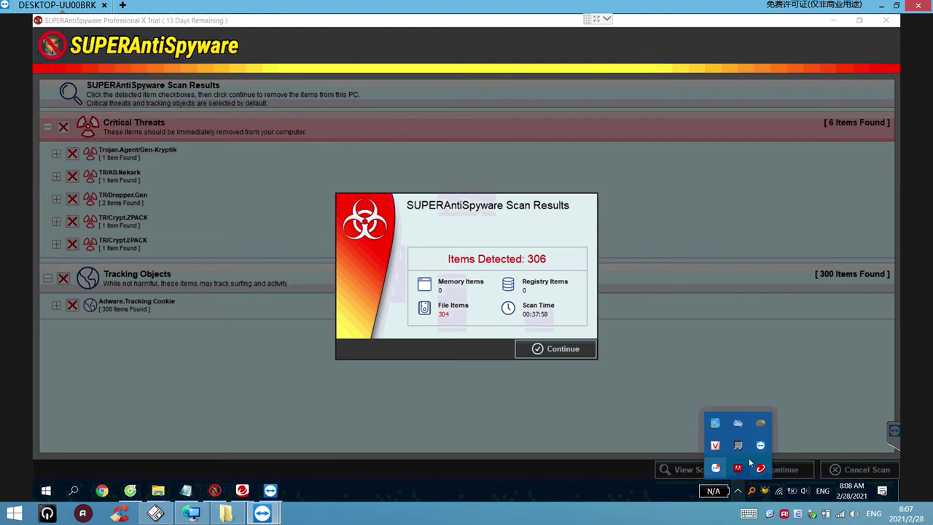
right_click(761, 470)
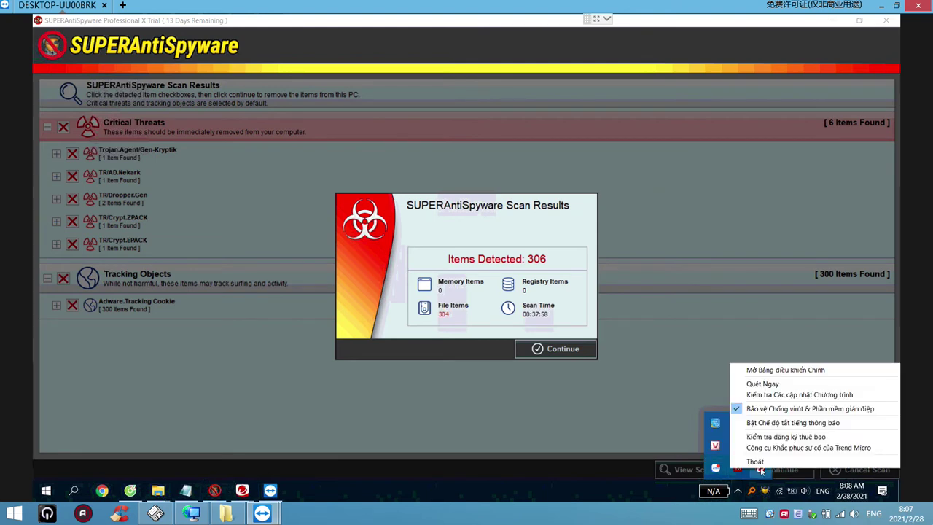
click(558, 374)
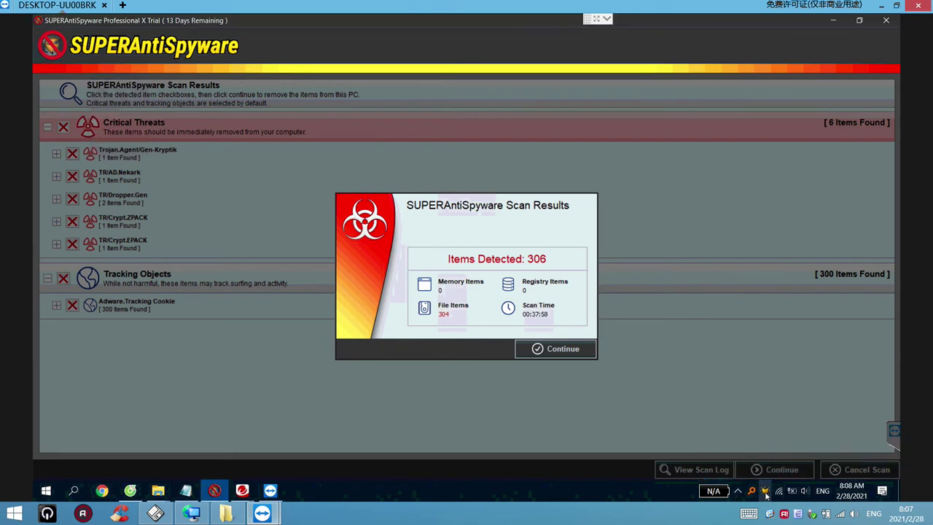
- Dismiss the summary, expand Adware.Tracking Cookie and scroll through its 300 cookie entries
click(567, 351)
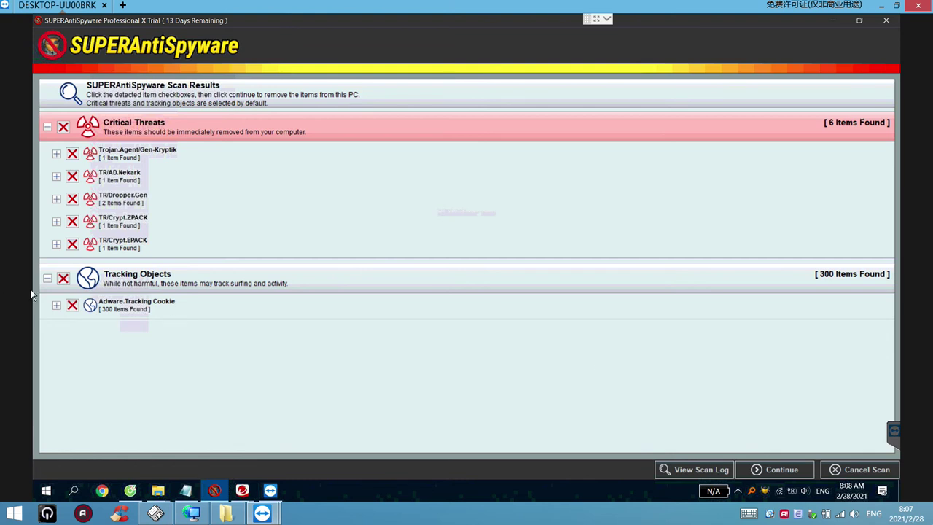
click(57, 306)
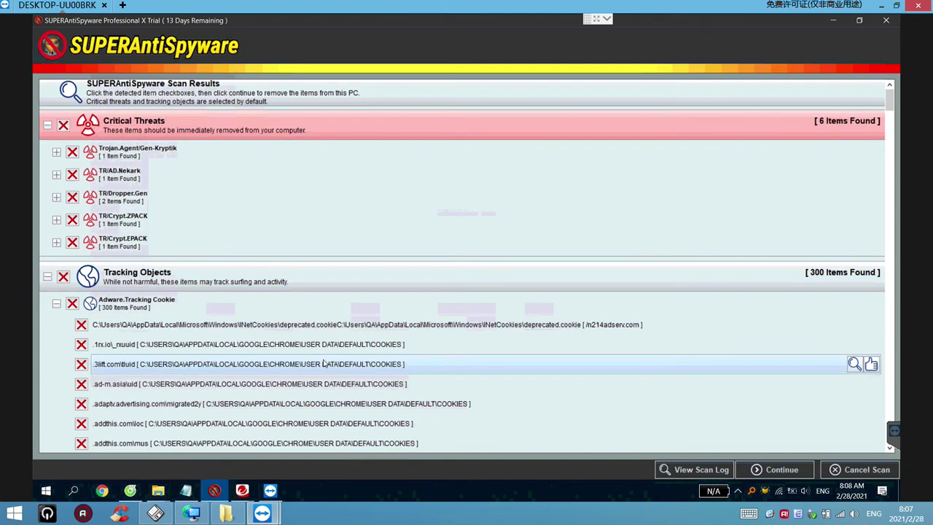
scroll(323, 363, down, 3)
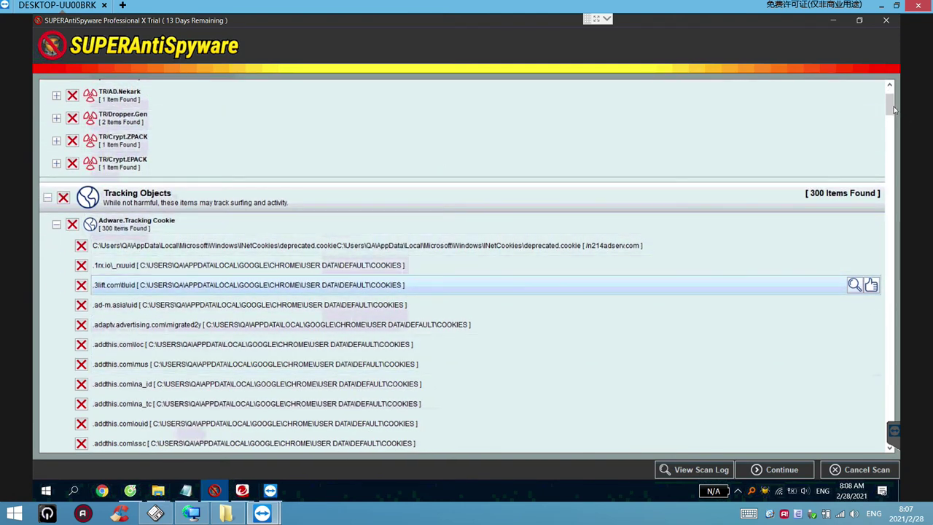
drag(891, 110, 896, 185)
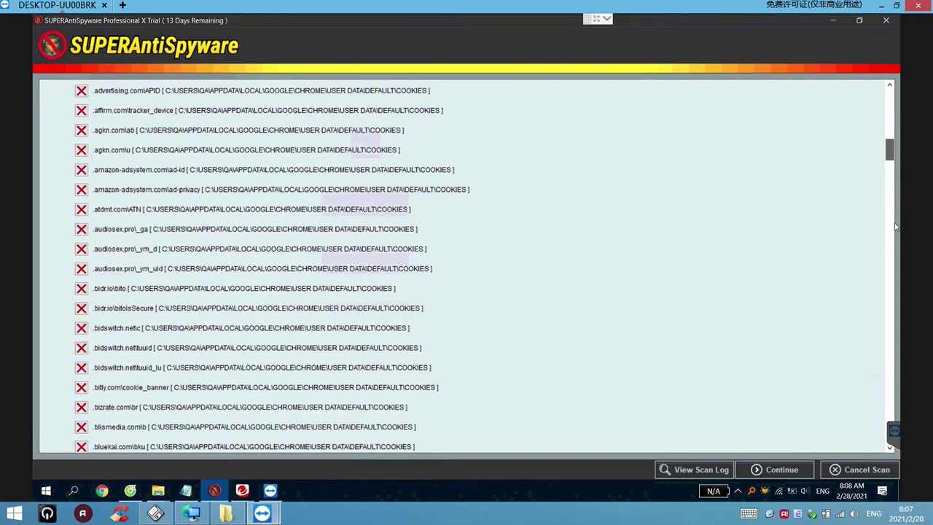
drag(896, 227, 896, 264)
drag(896, 336, 886, 93)
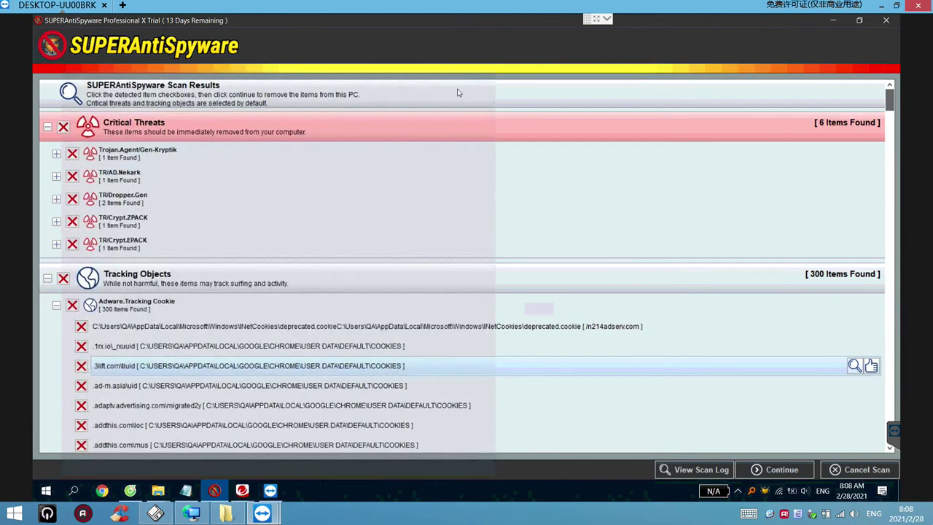
- Expand the five critical threats, revealing 99F9.EXE in TEMP, and open Everything
click(56, 154)
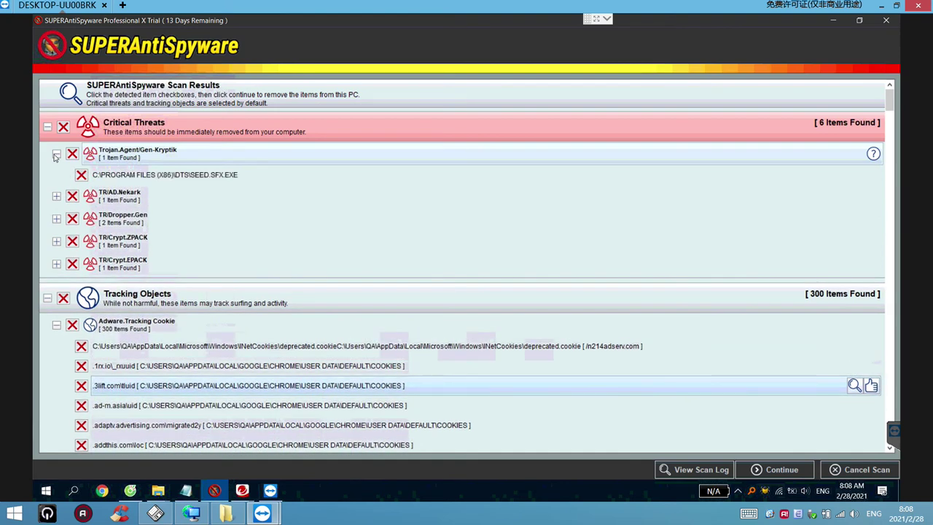
click(57, 197)
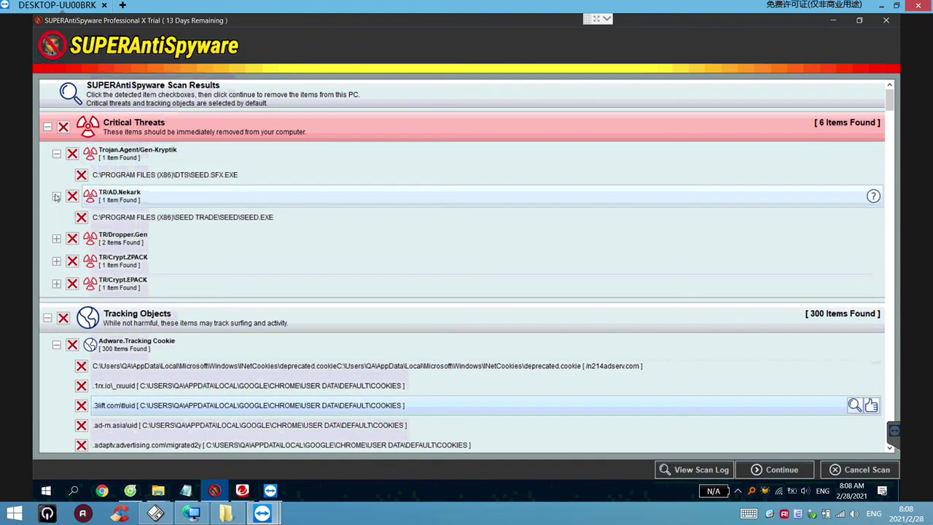
click(56, 239)
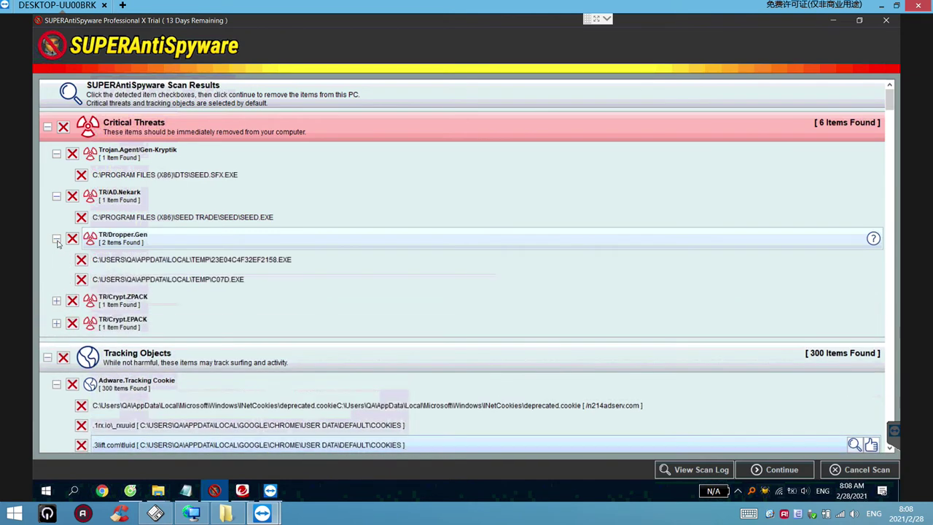
click(57, 301)
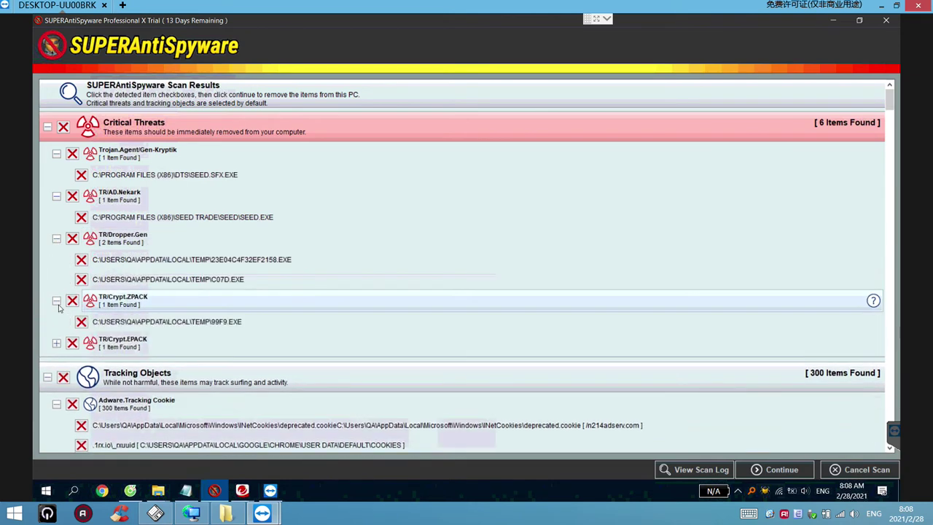
click(56, 343)
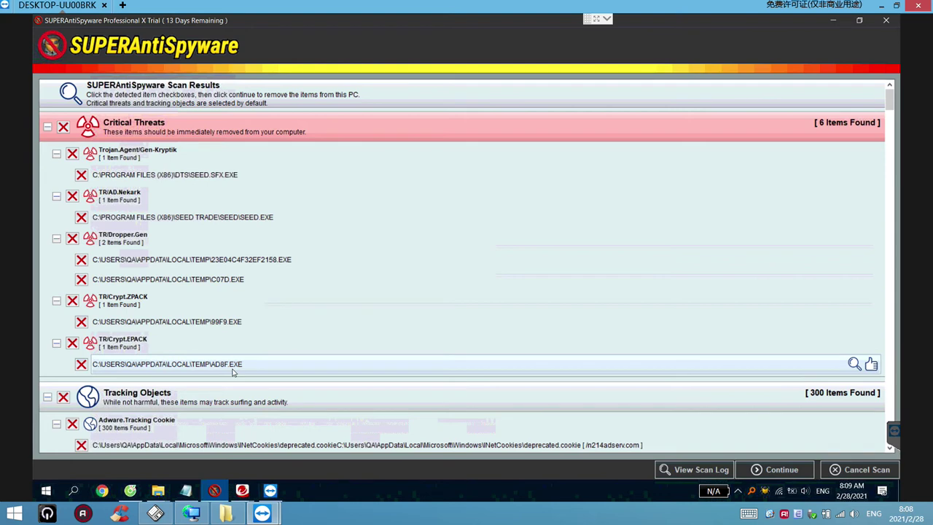
click(752, 491)
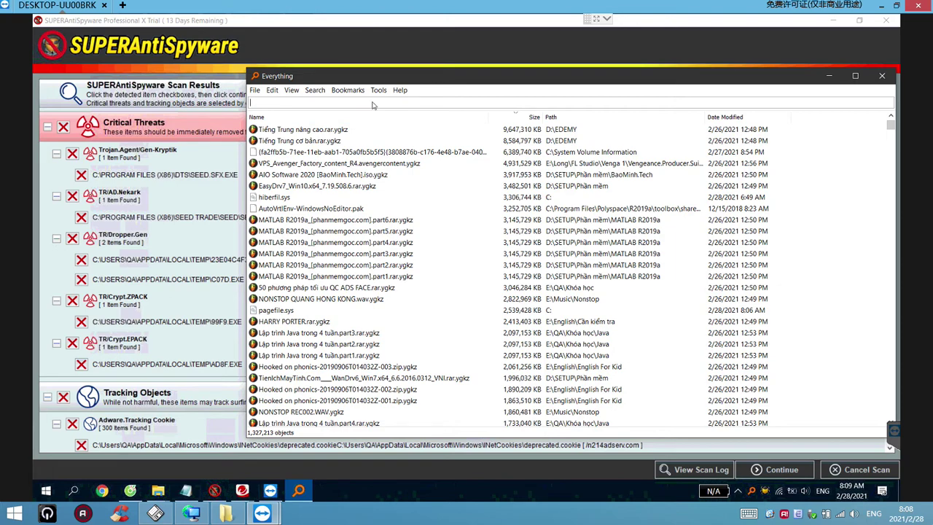
- Search Everything for 99f9 and select 99F9.exe in the Temp folder
text(99f9)
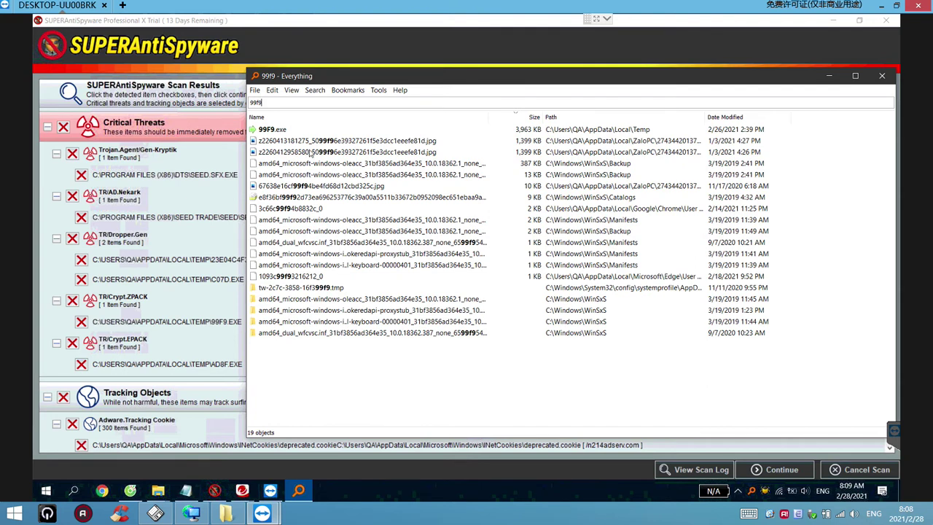
click(278, 131)
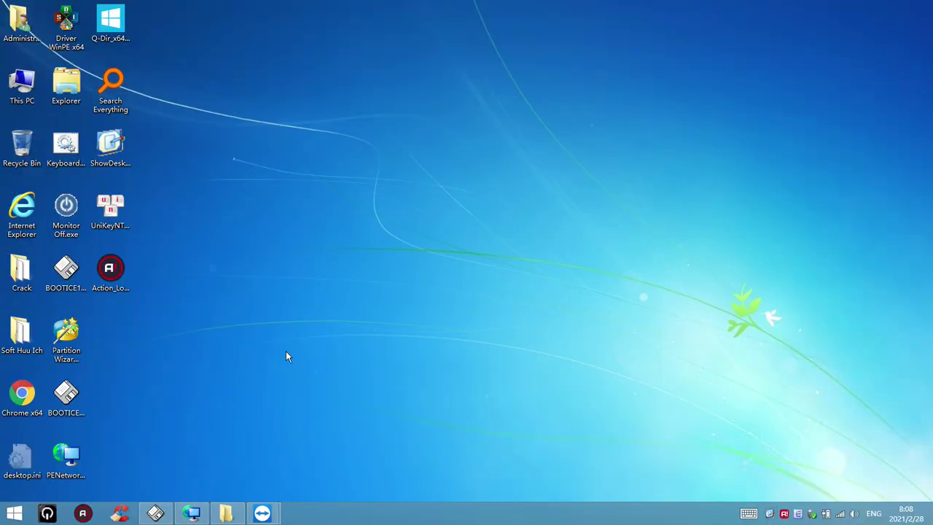
- Attempt pasting 99F9.exe locally, acknowledge the aborted copy error, and show the local desktop
key(ctrl+v)
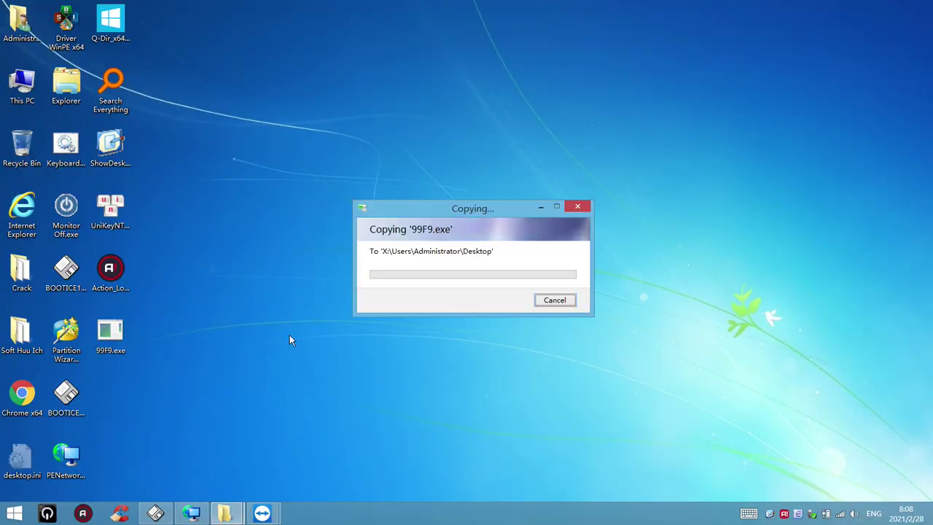
click(262, 514)
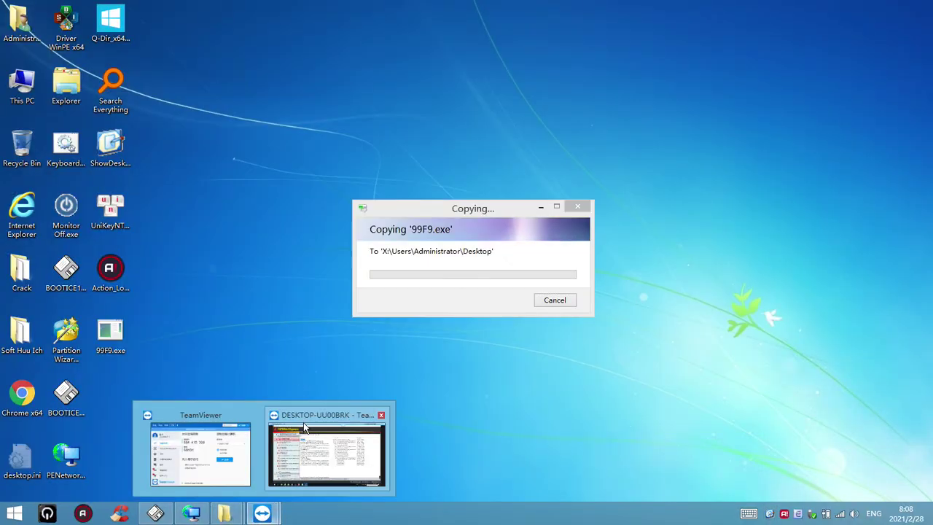
click(305, 428)
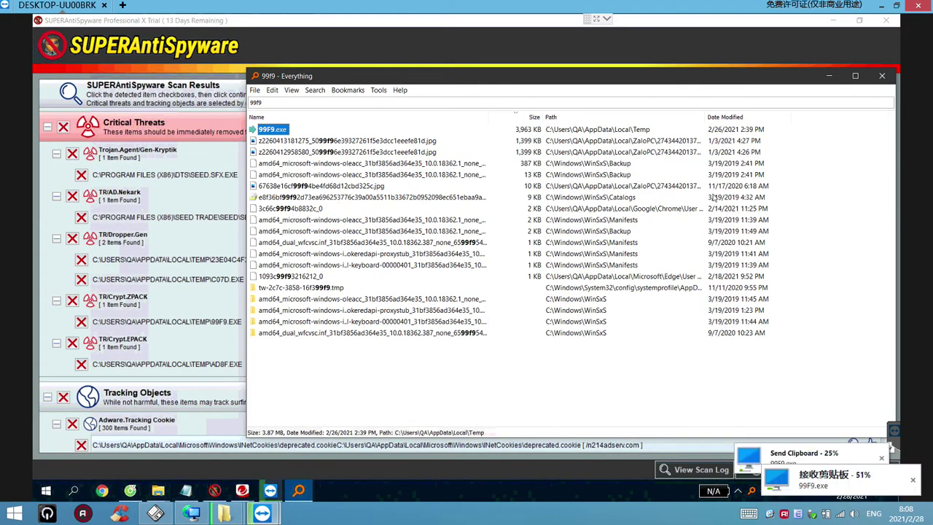
click(913, 480)
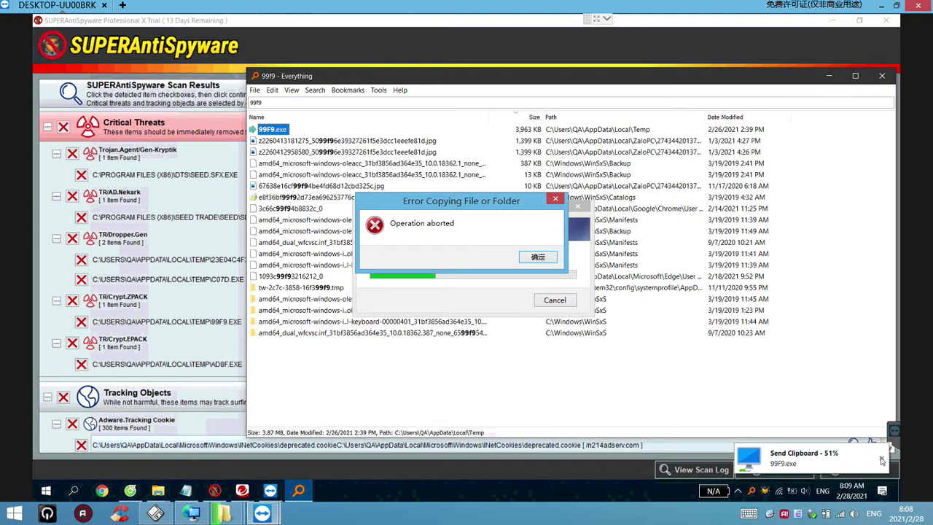
click(543, 257)
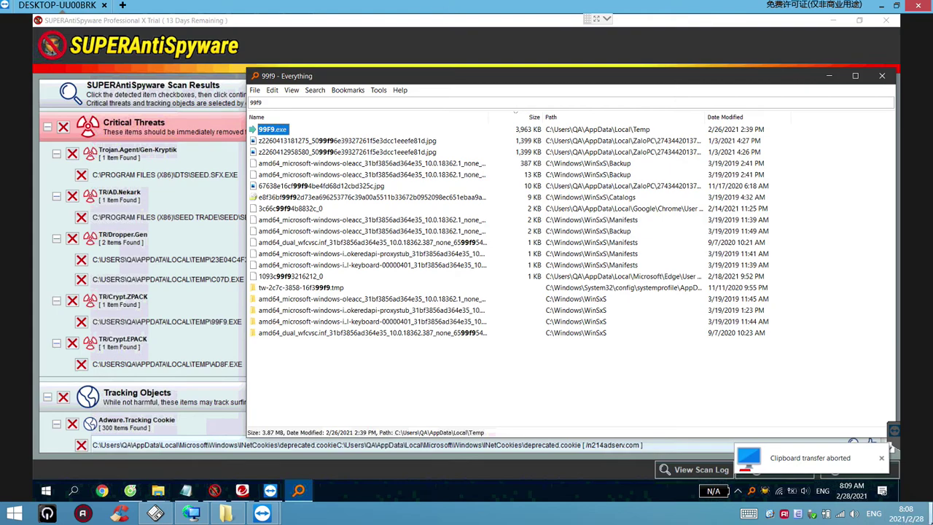
key(super+d)
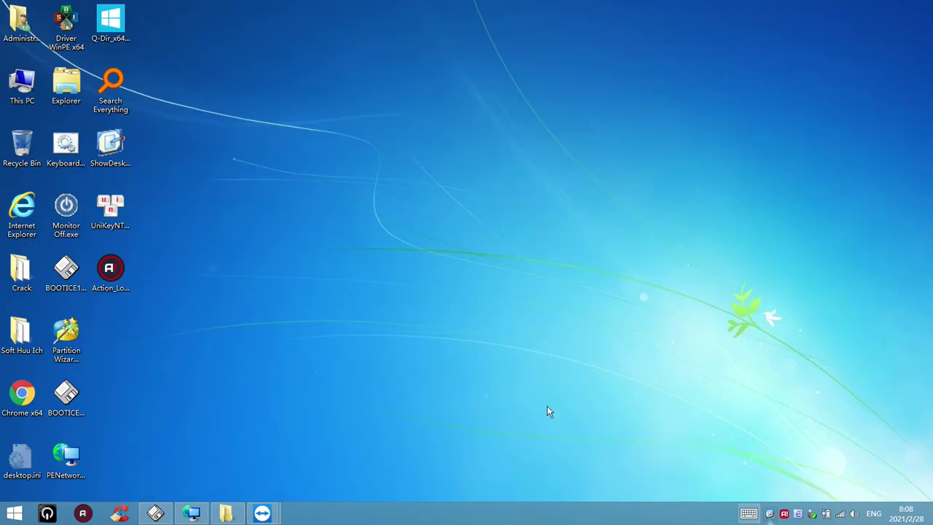
- Refresh the local desktop, return to the remote session and copy 99F9.exe
right_click(349, 90)
click(391, 126)
click(268, 519)
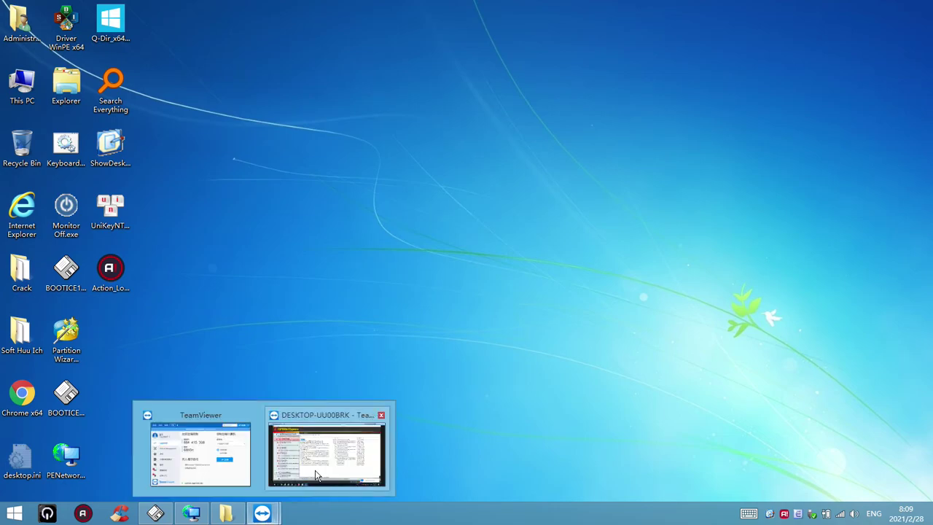
click(331, 459)
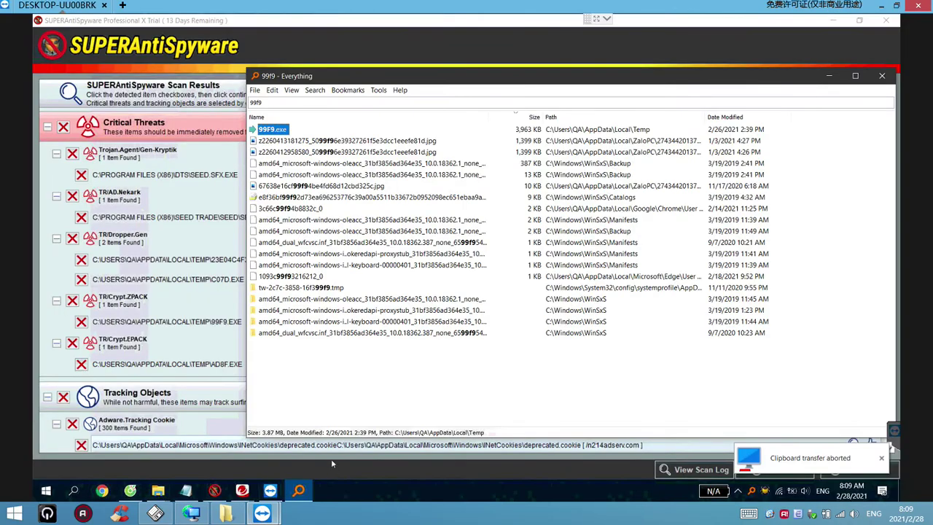
click(291, 140)
click(275, 130)
key(F2)
- Try pasting 99F9.exe with Ctrl+V locally, then switch back to the remote session
click(262, 513)
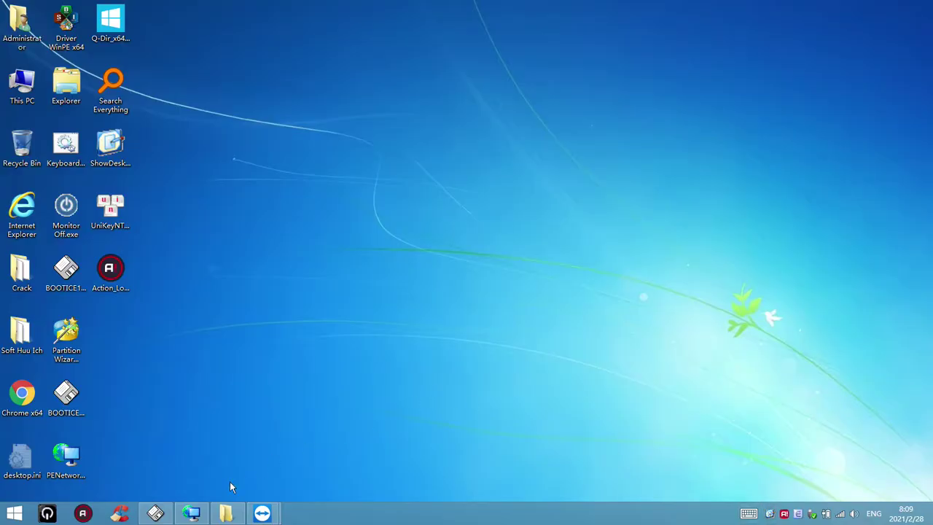
key(ctrl+v)
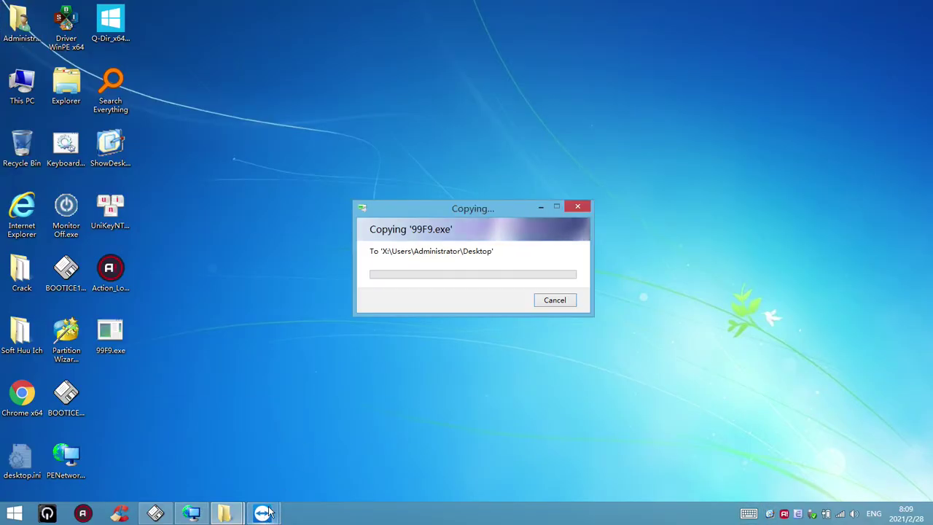
mouse_move(262, 513)
click(194, 448)
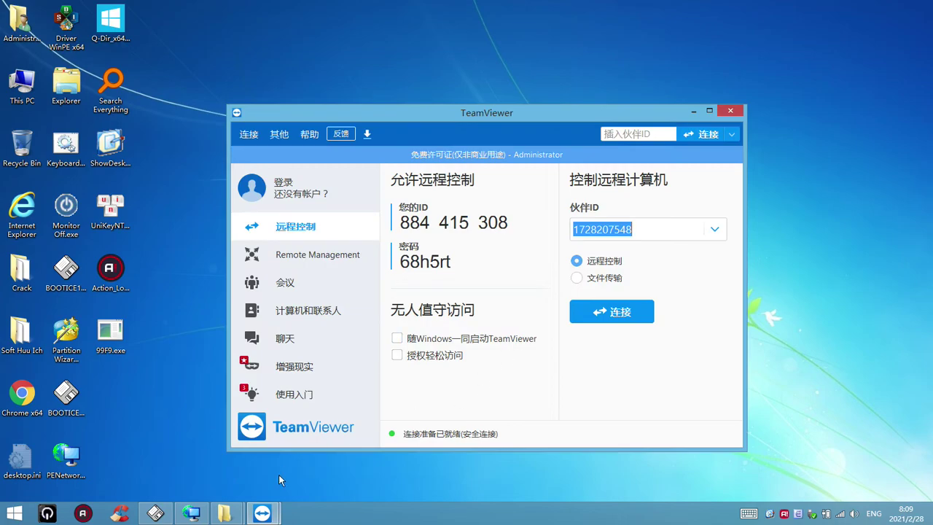
click(320, 446)
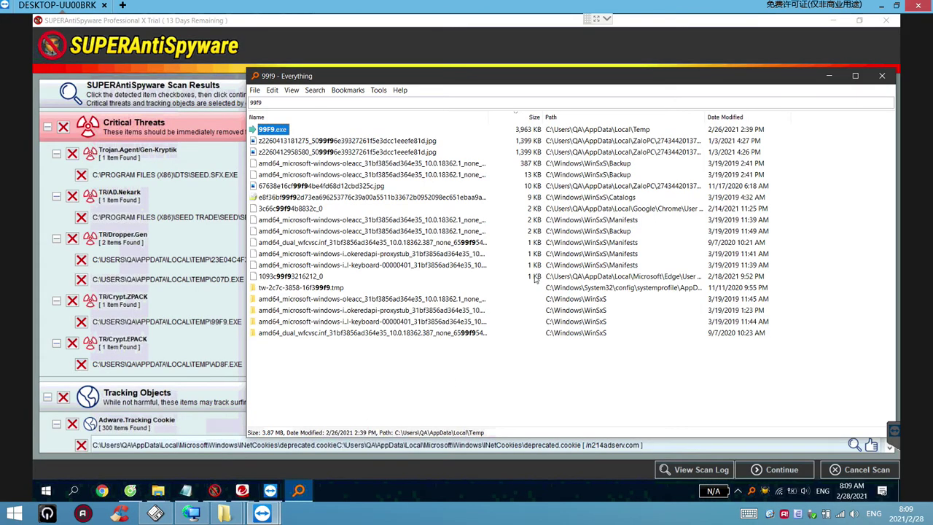
- Paste 99F9.exe onto the local desktop via right-click Paste and restore the remote session
key(super+d)
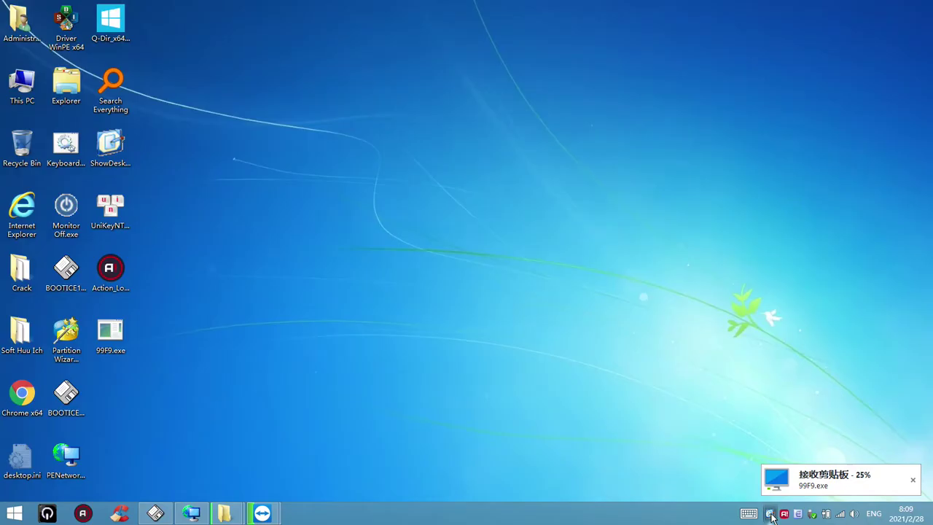
right_click(450, 358)
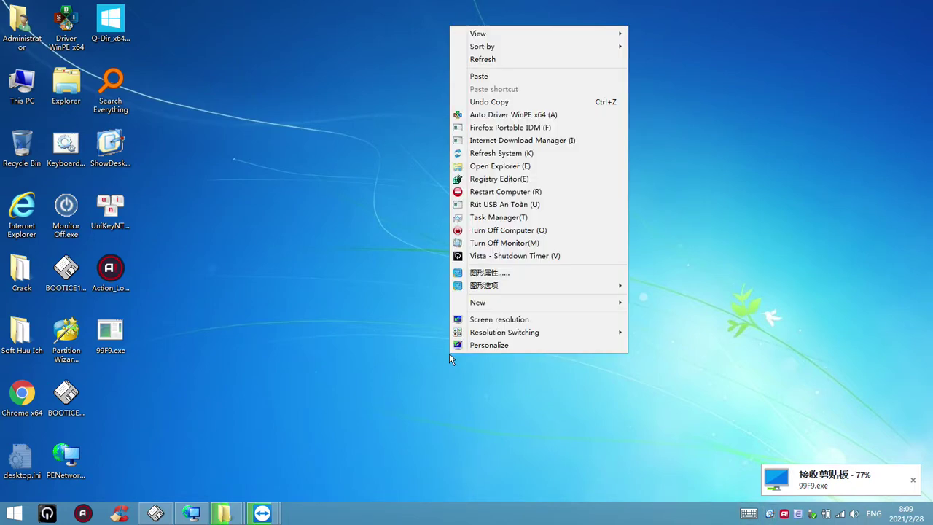
click(490, 385)
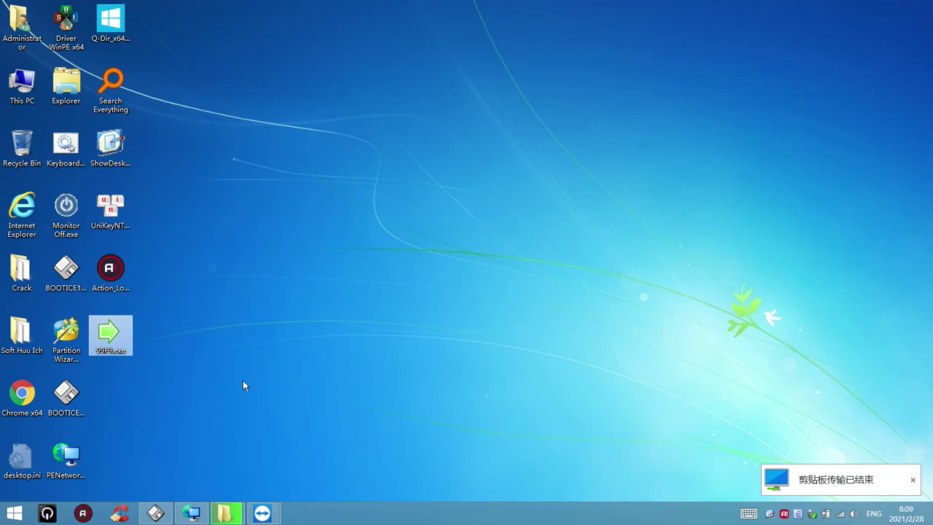
mouse_move(262, 514)
click(312, 471)
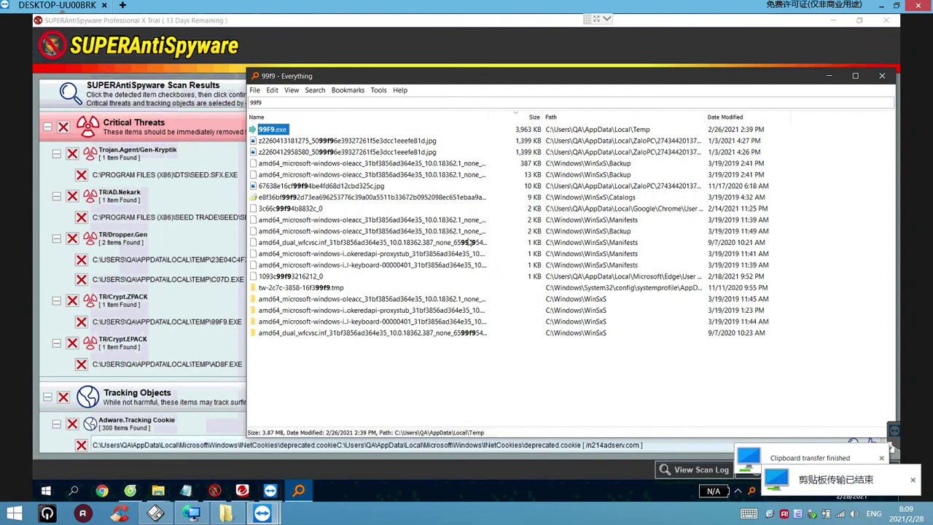
- Delete 99F9.exe from Temp with administrator approval, then search Everything for ad8f
click(829, 75)
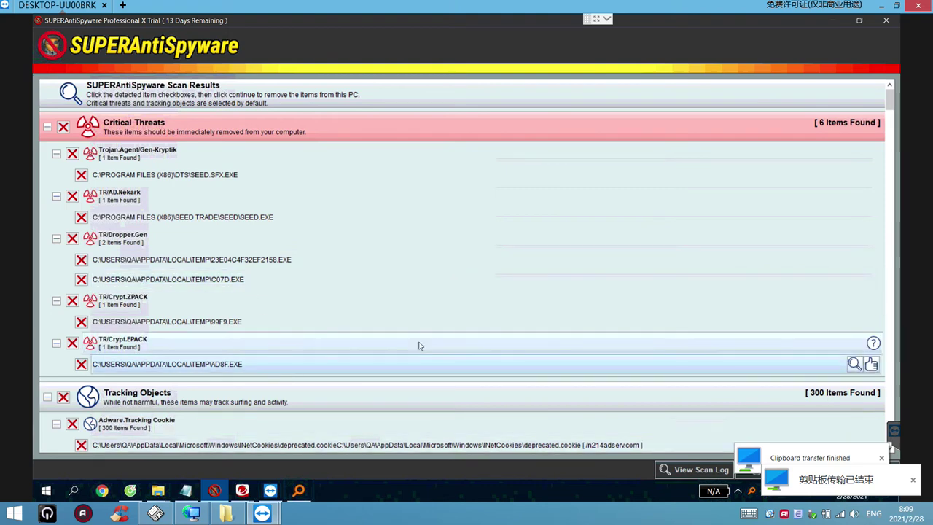
click(299, 496)
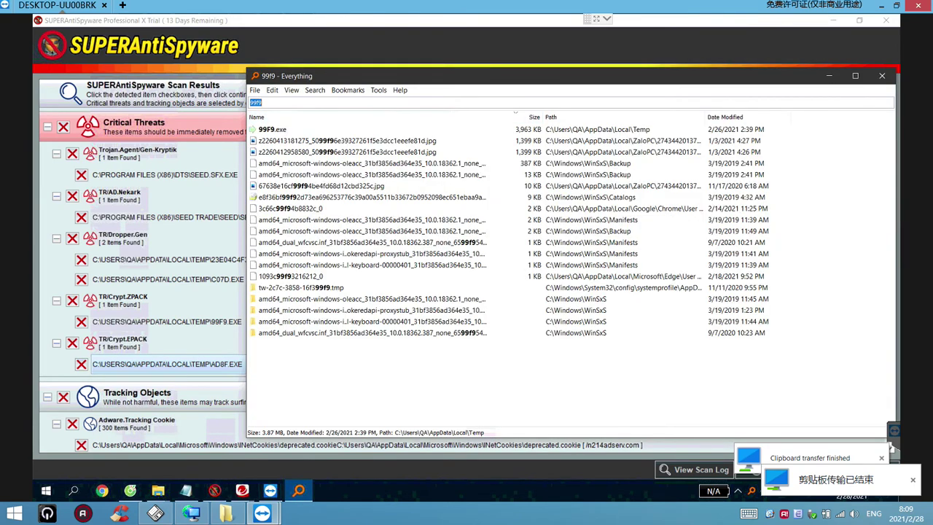
click(283, 131)
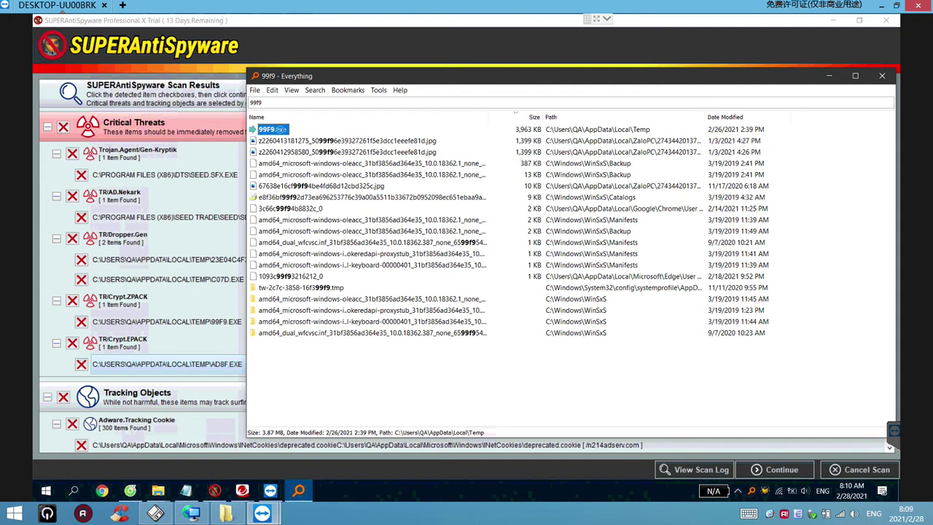
right_click(281, 132)
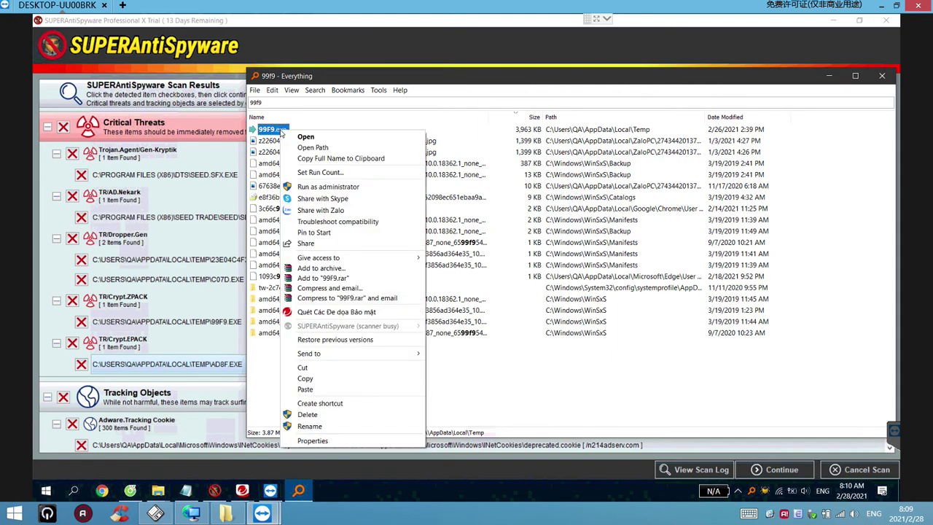
click(342, 414)
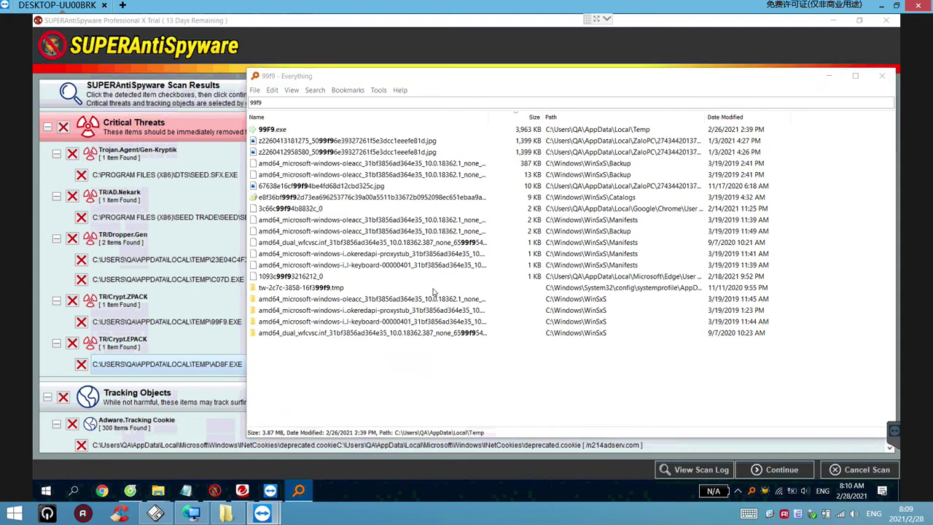
click(255, 212)
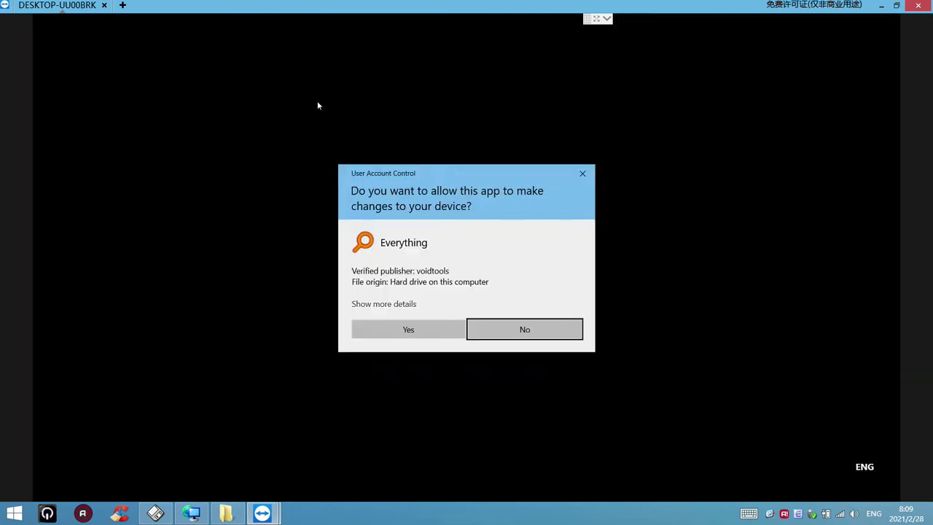
click(421, 333)
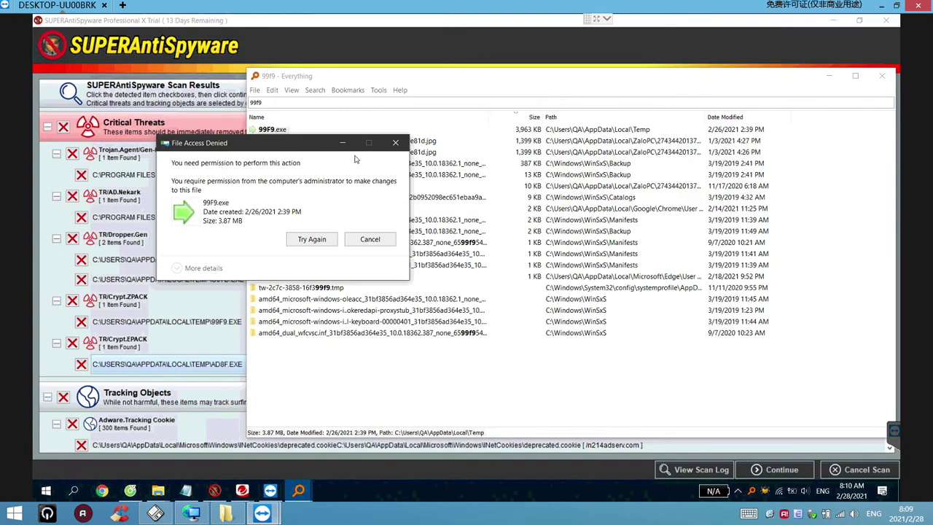
click(370, 240)
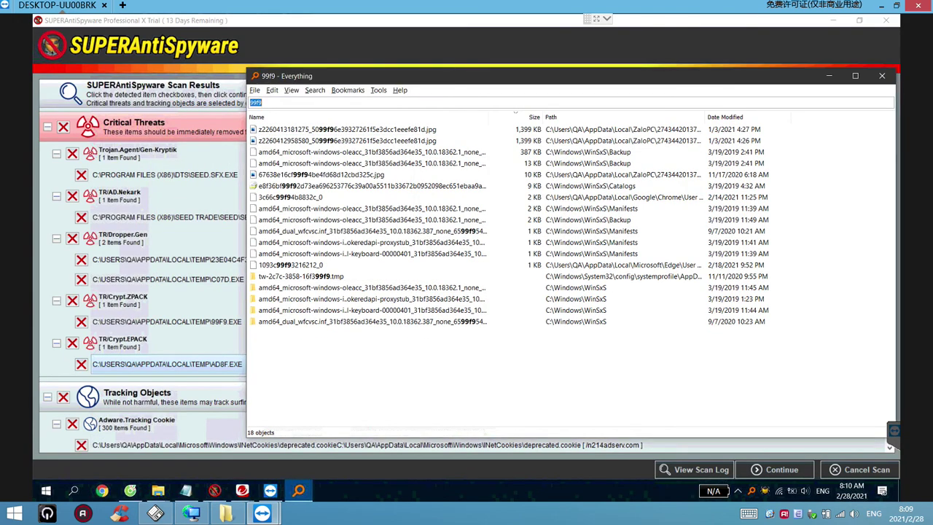
text(ad8f)
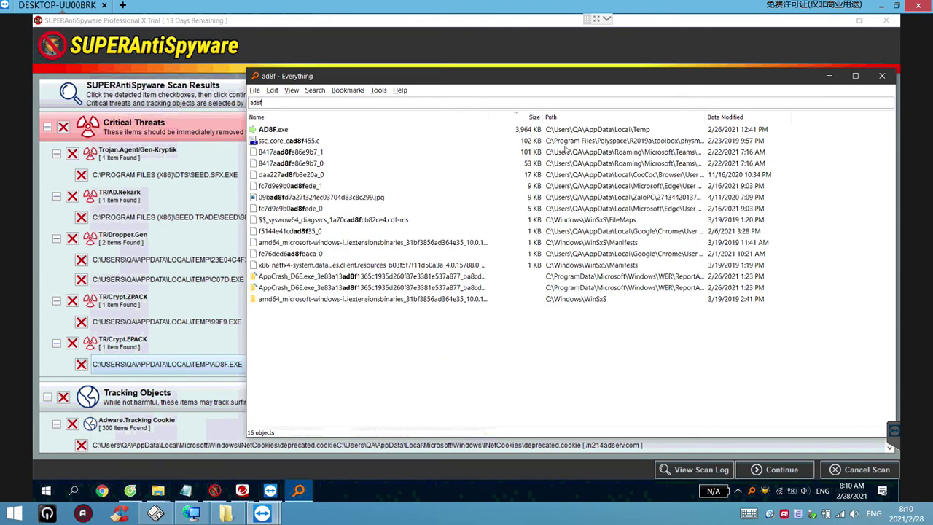
click(830, 76)
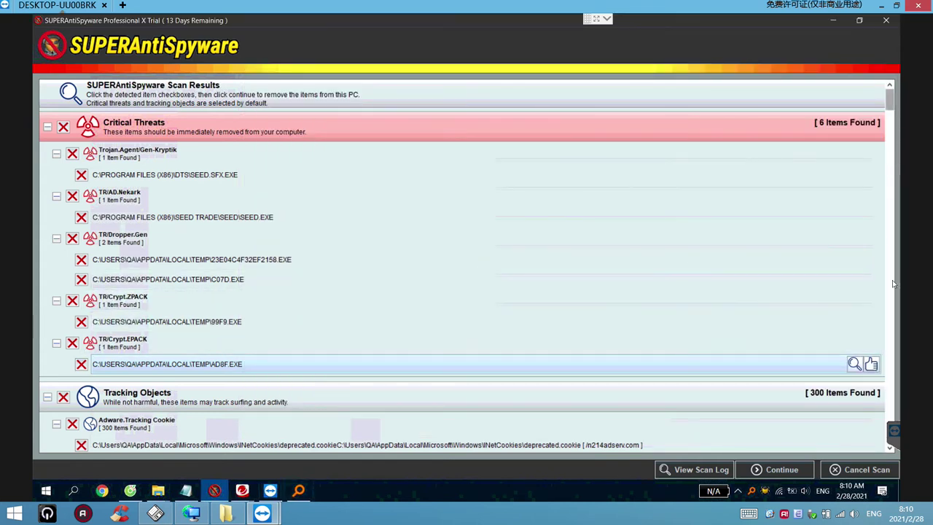
- Remove all 306 selected threats and tracking items, then Reboot Now on the remote computer
scroll(897, 363, down, 3)
scroll(893, 458, down, 5)
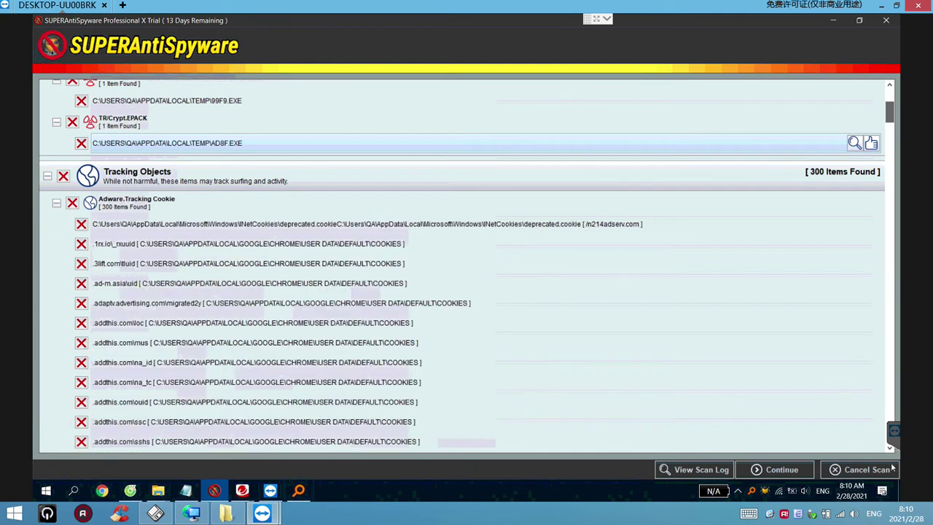
click(765, 470)
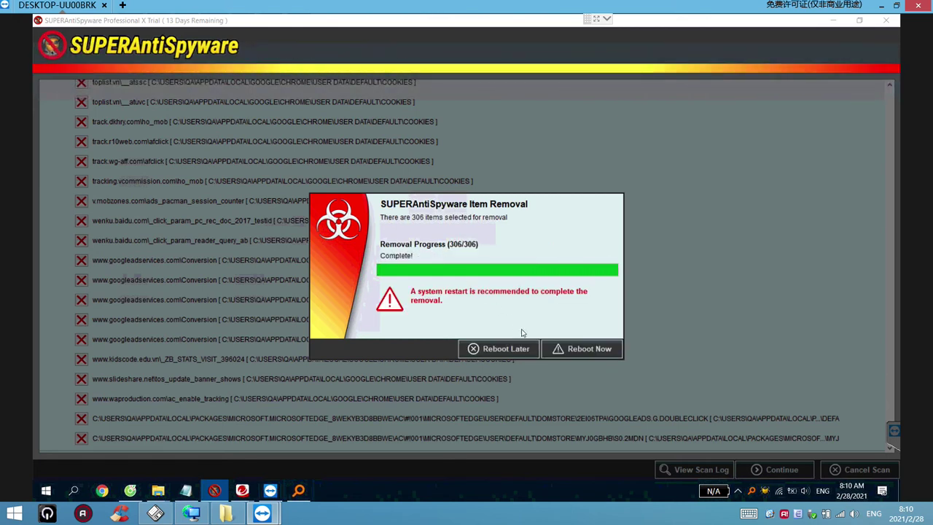
click(584, 351)
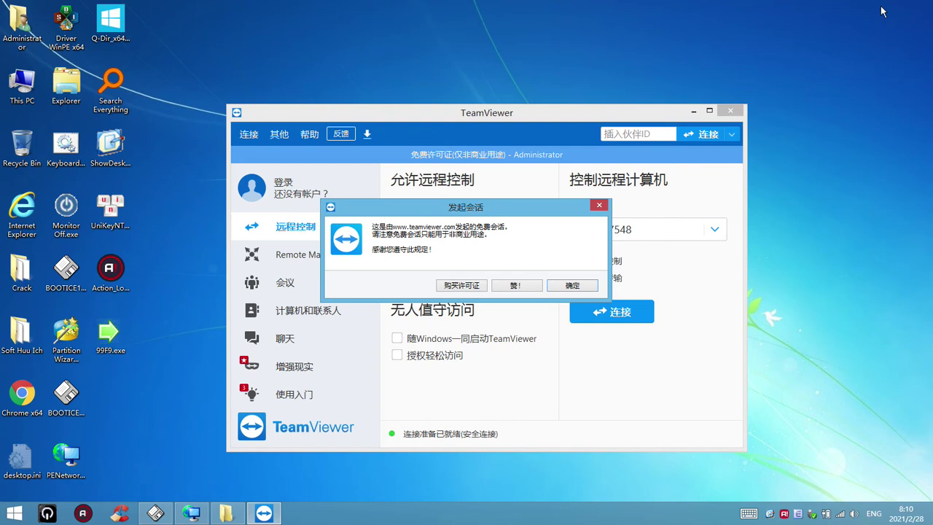
- Dismiss the TeamViewer notice and open secufiles.com in Chrome in a resized window
click(599, 207)
click(694, 111)
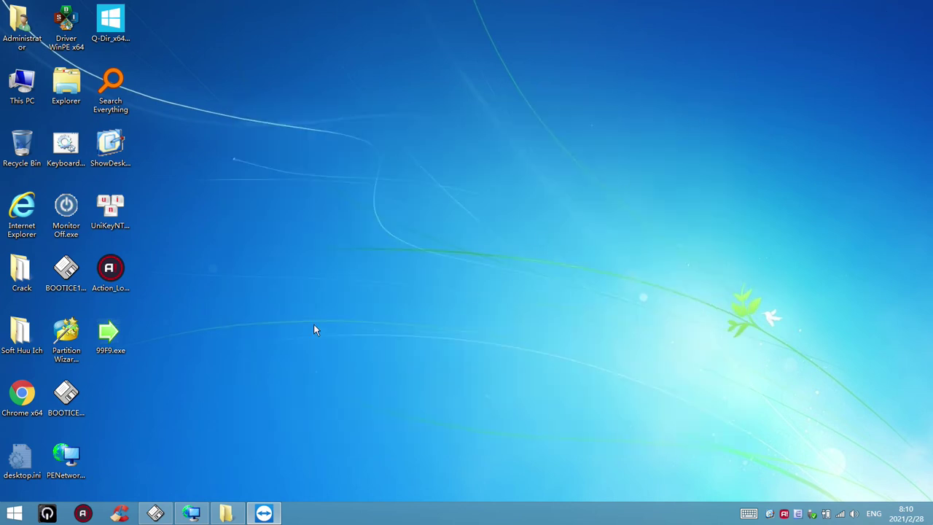
click(110, 334)
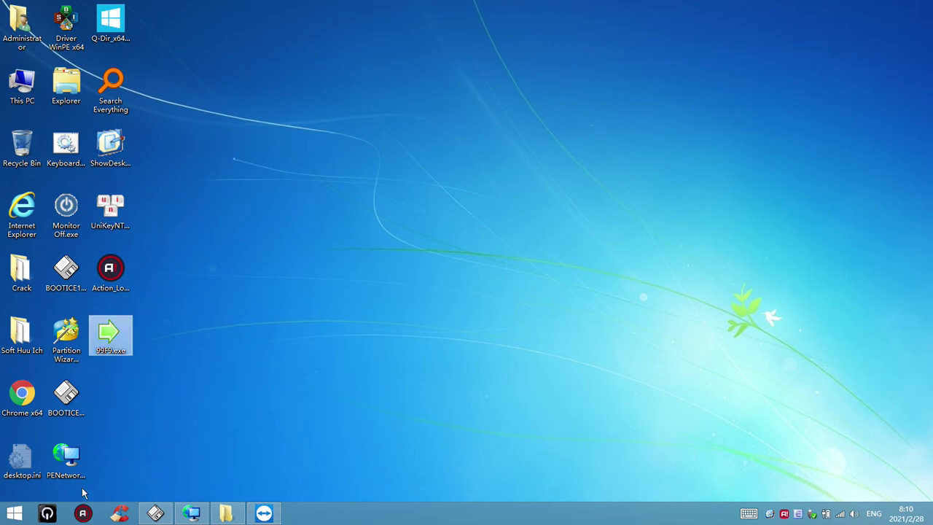
drag(45, 377, 35, 402)
double_click(35, 402)
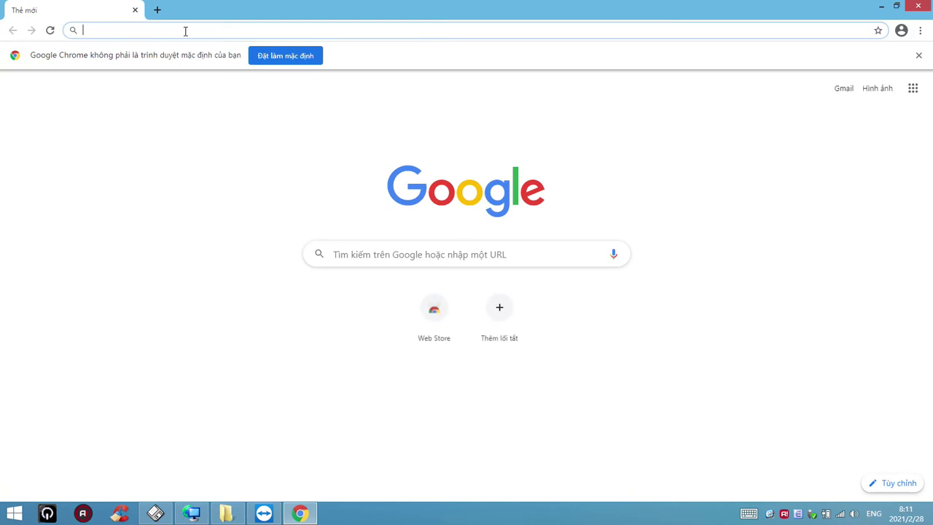
text(secu)
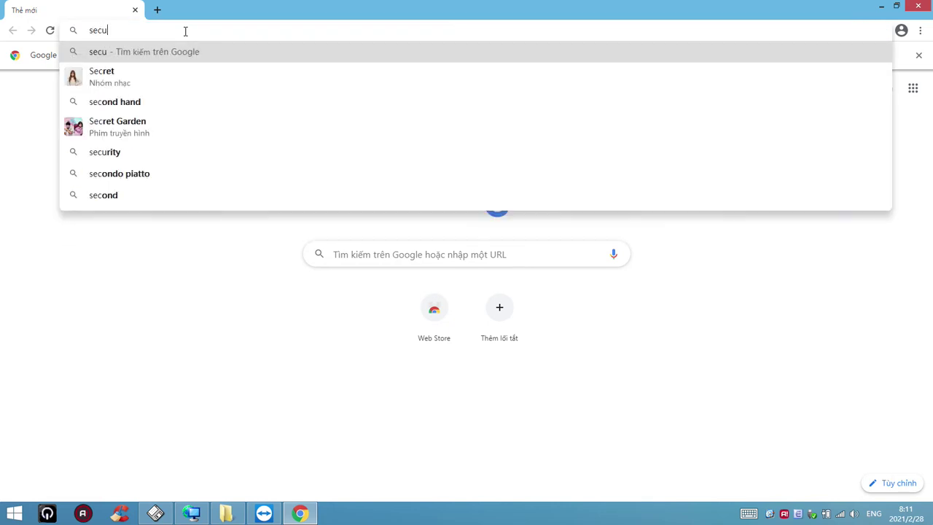
text(files.com)
key(Return)
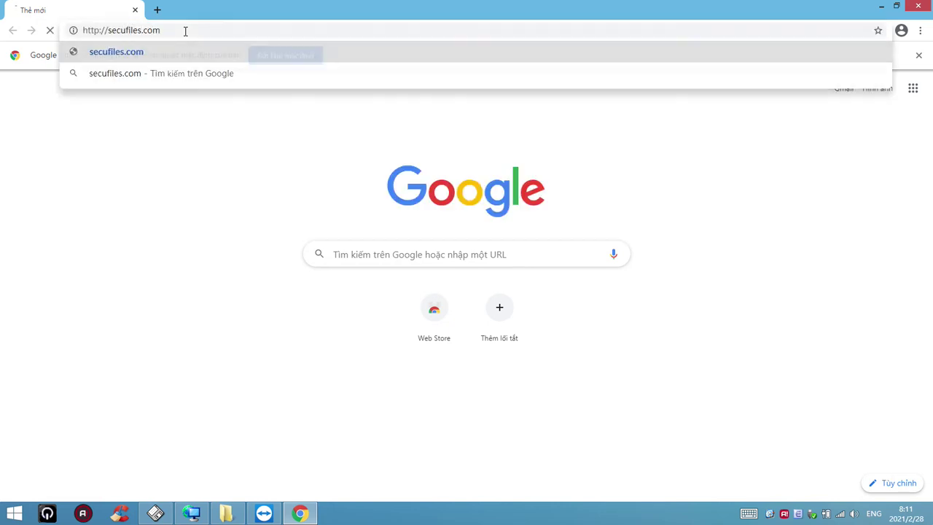
double_click(336, 19)
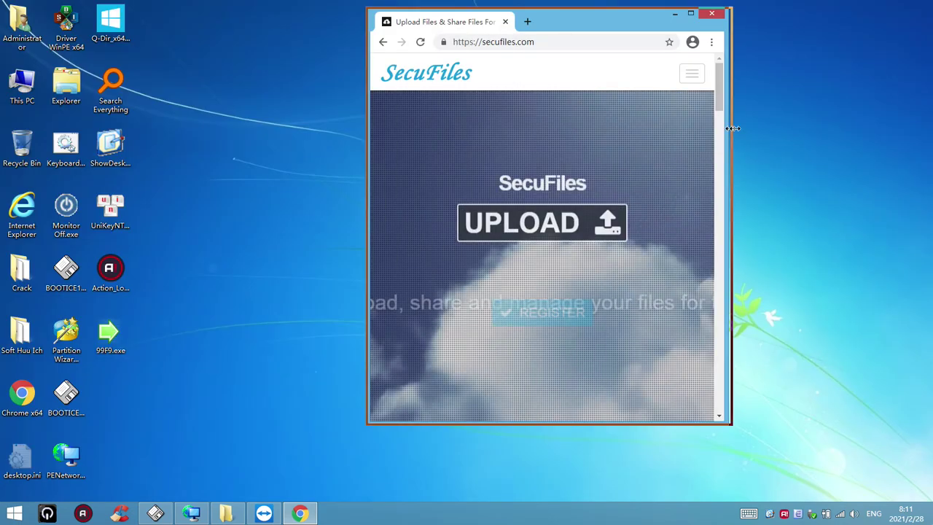
drag(728, 126, 926, 126)
- Upload 99F9.exe from the Desktop to SecuFiles via the upload queue
click(637, 206)
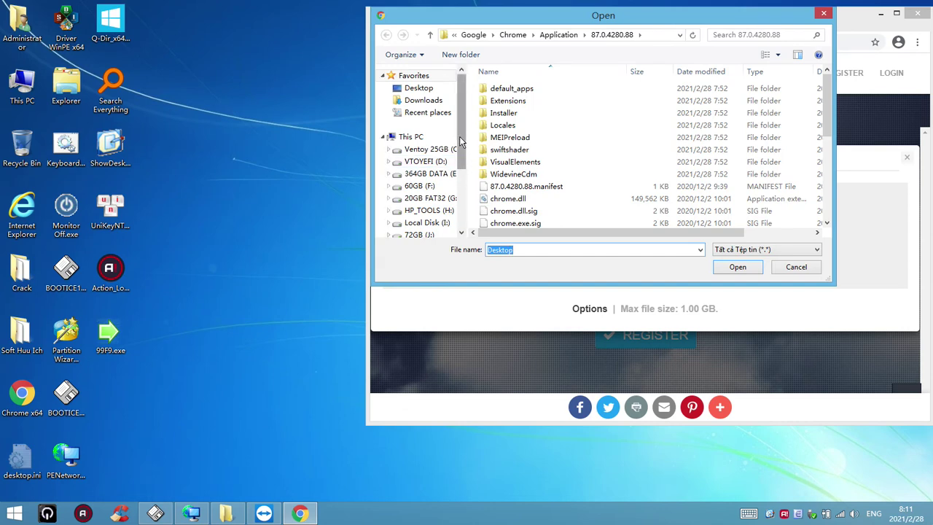
click(420, 88)
double_click(521, 188)
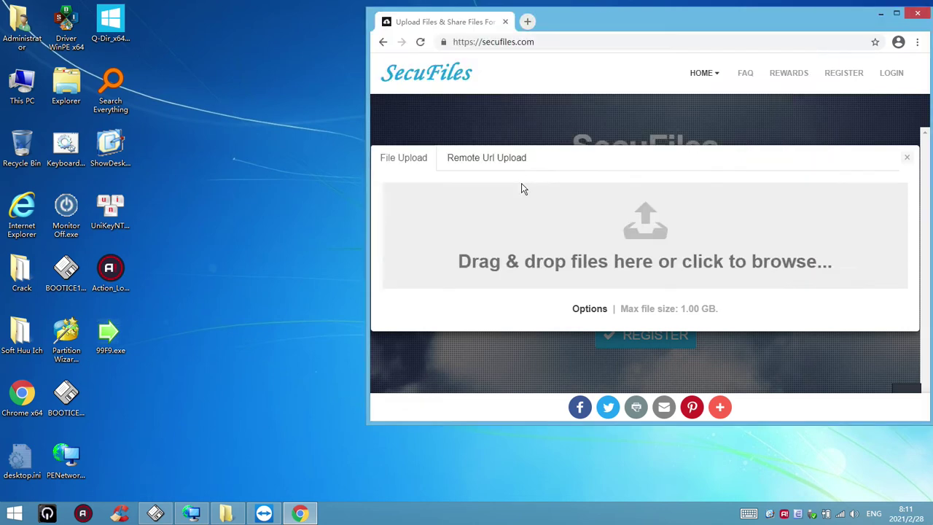
click(644, 272)
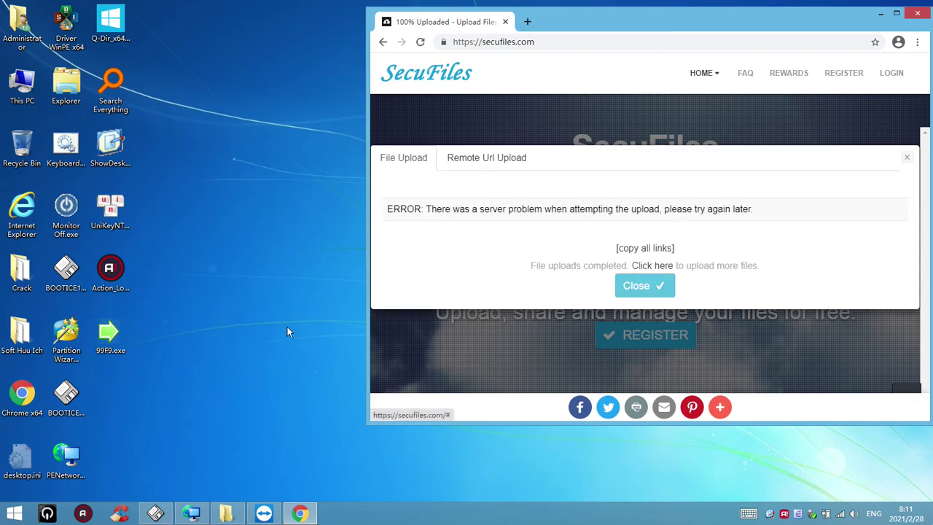
click(197, 365)
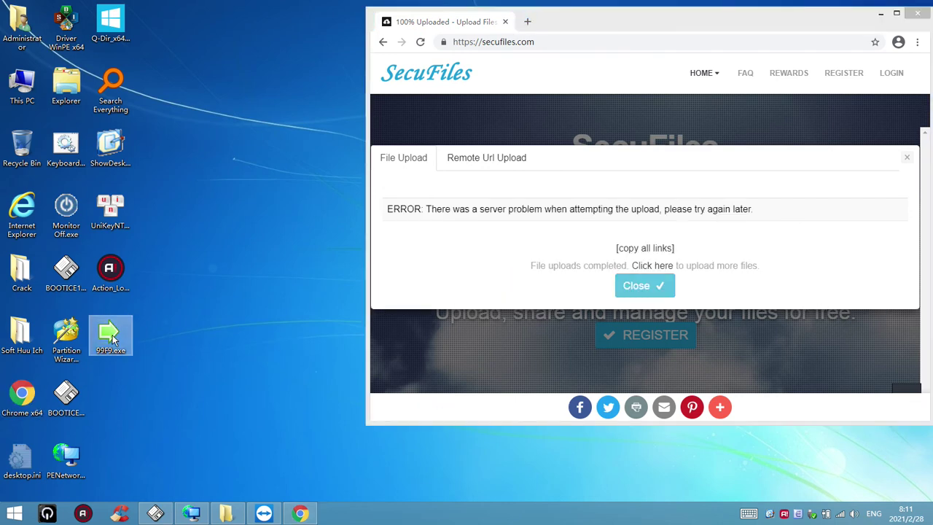
- Start a 7-Zip archive of 99F9.exe and set its password, entered and confirmed
right_click(110, 334)
mouse_move(227, 128)
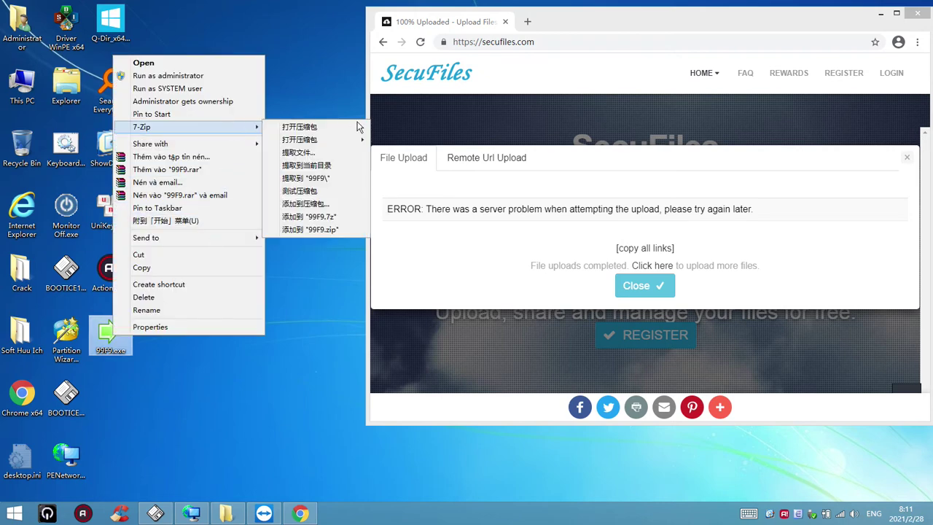
click(321, 204)
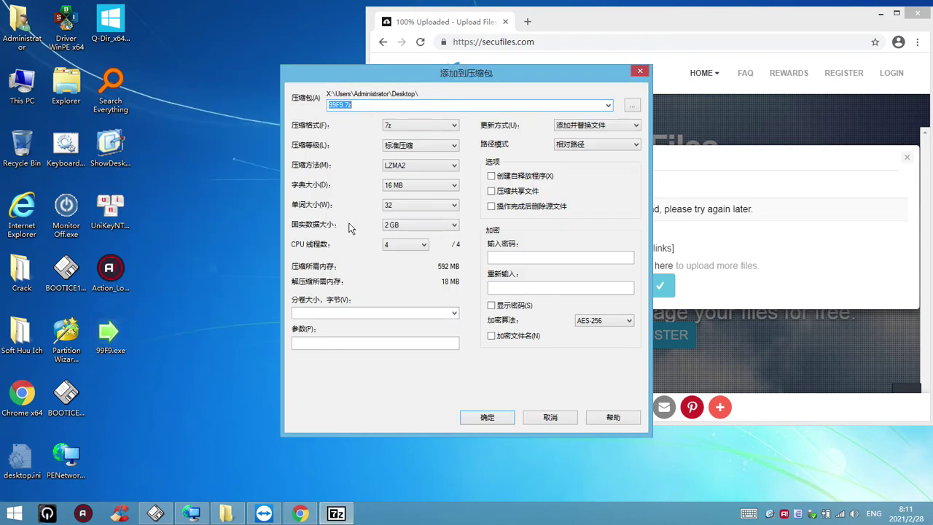
click(527, 259)
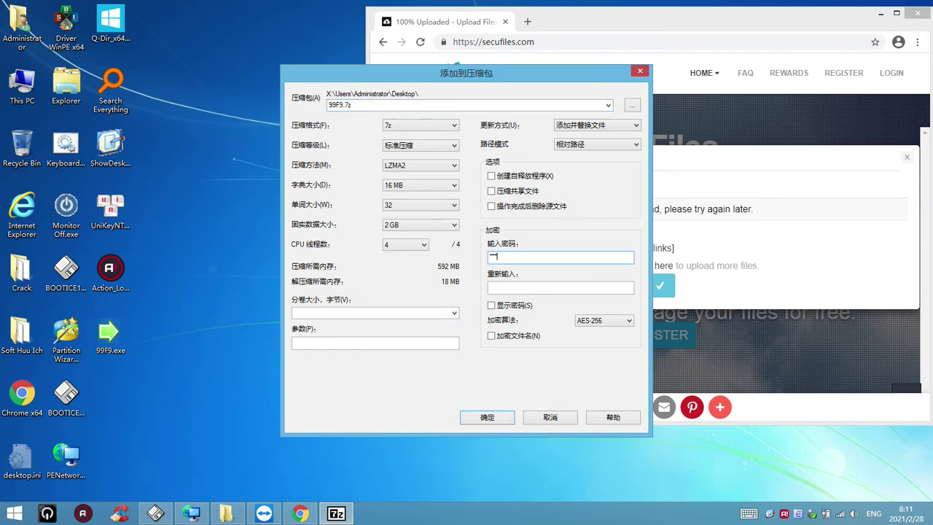
click(518, 288)
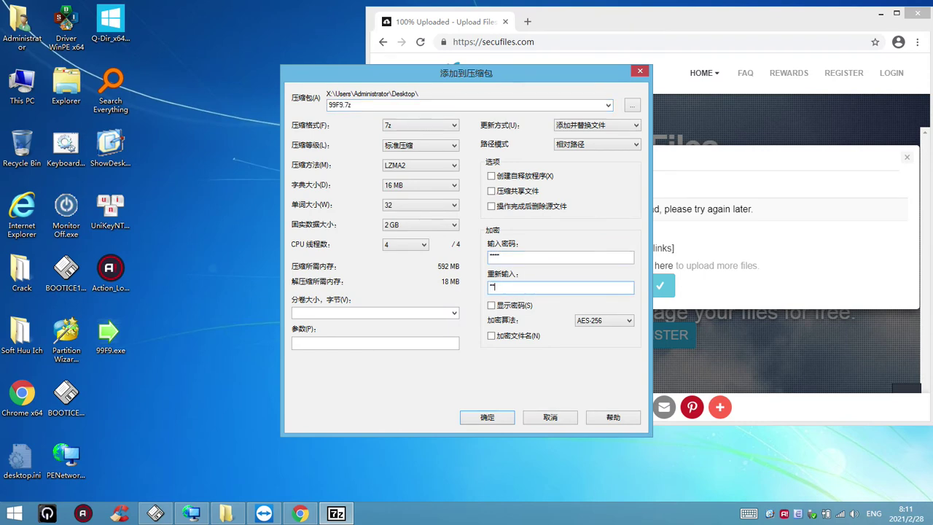
- Create 99F9.zip in zip format at Ultra compression, and dismiss the upload error
click(417, 125)
click(399, 183)
click(423, 145)
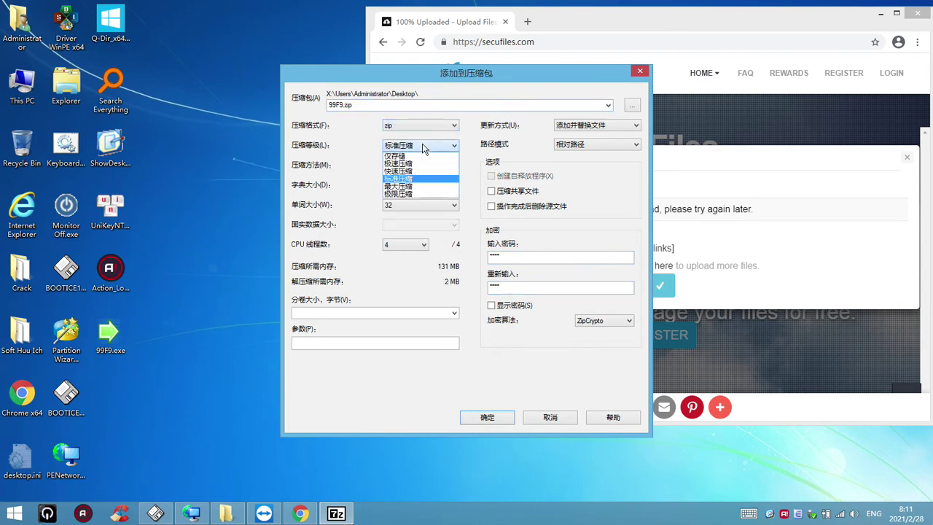
click(407, 193)
click(510, 421)
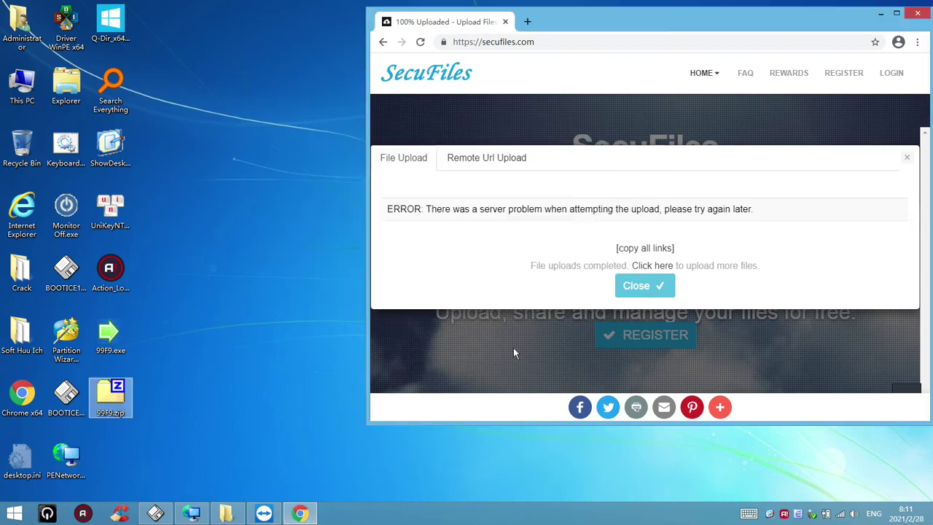
click(644, 286)
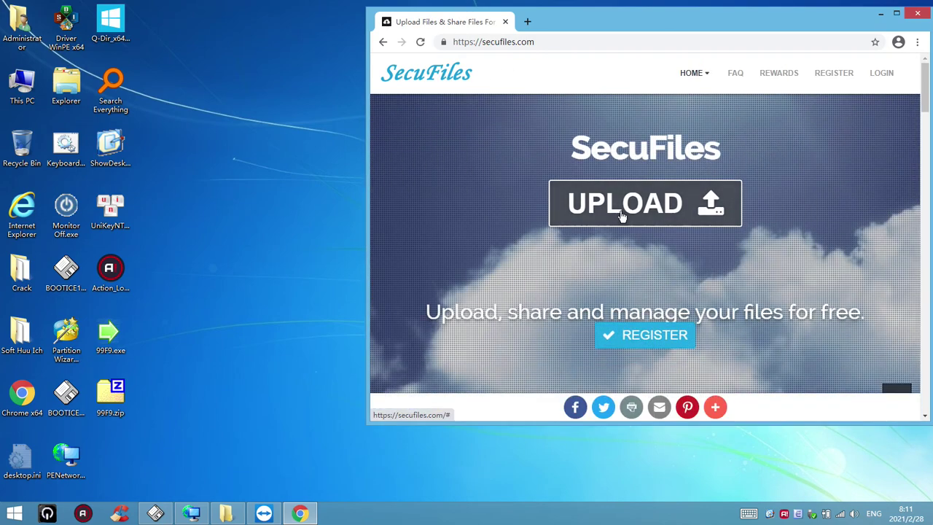
- Upload 99F9.zip (3.74 MB) to SecuFiles and enlarge the browser to show its download link
click(621, 215)
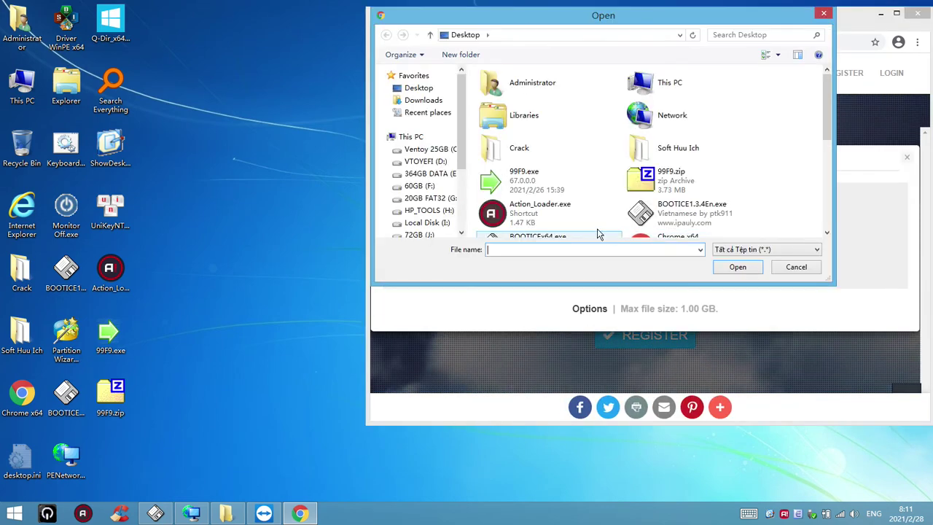
double_click(656, 180)
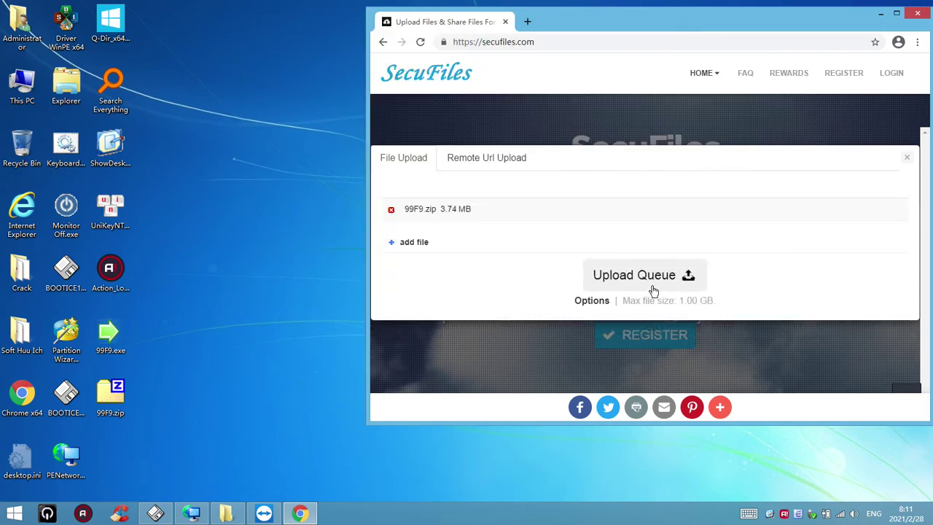
click(648, 276)
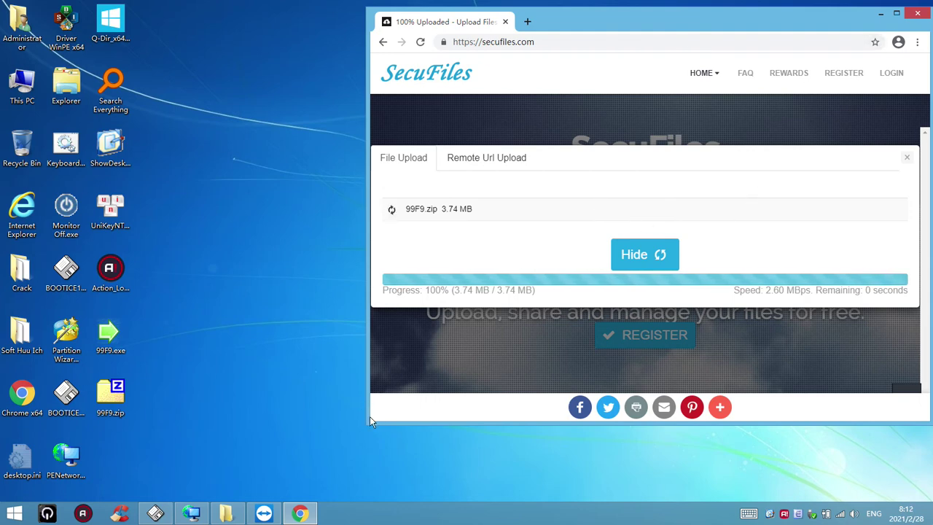
drag(370, 427, 197, 474)
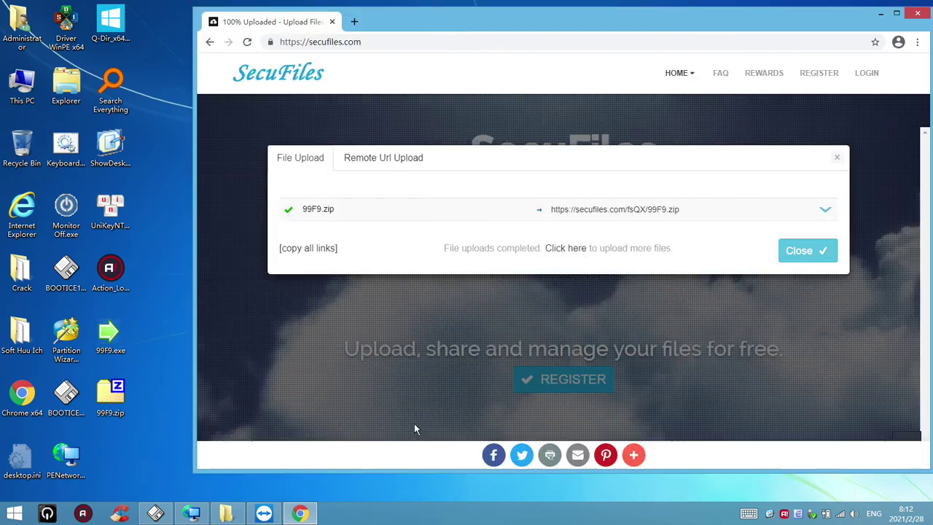
- Copy the 99F9.zip link address and create a desktop text document named Virus
right_click(642, 210)
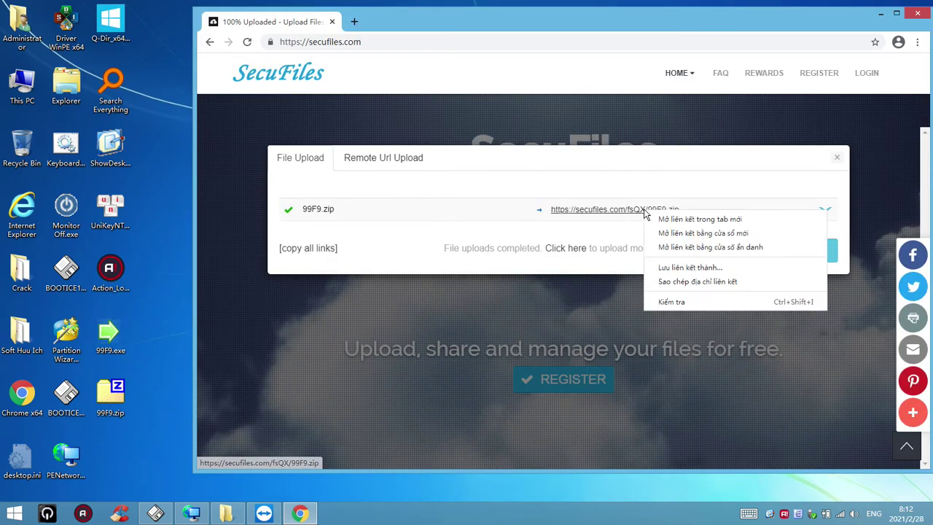
click(698, 282)
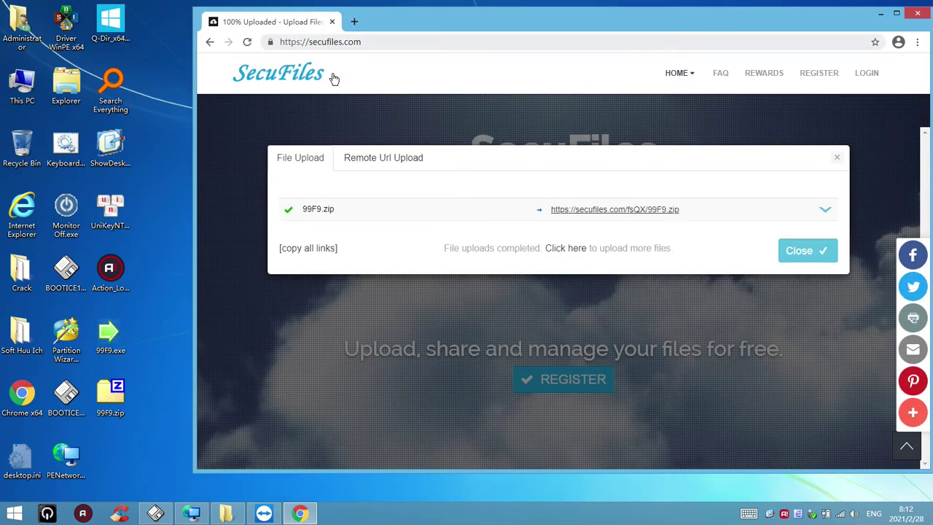
right_click(147, 453)
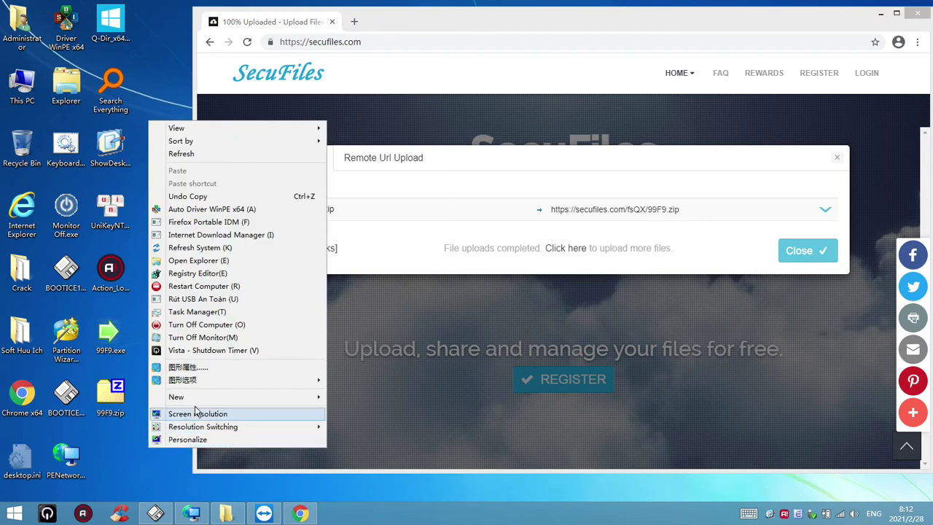
mouse_move(249, 398)
click(369, 428)
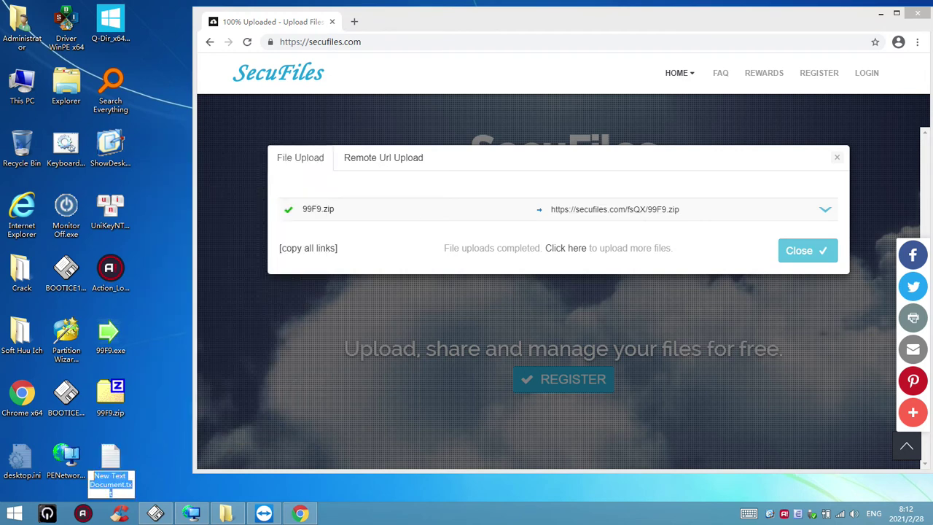
text(Virus.cmd)
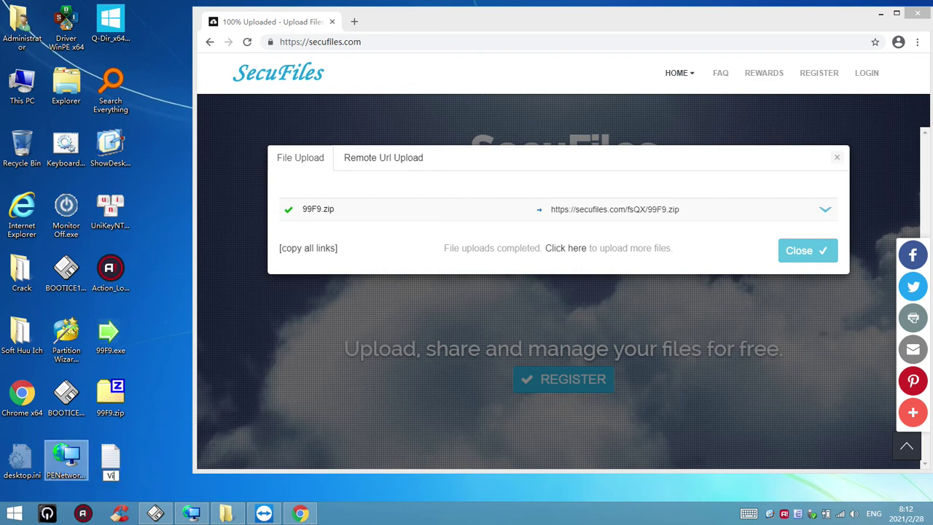
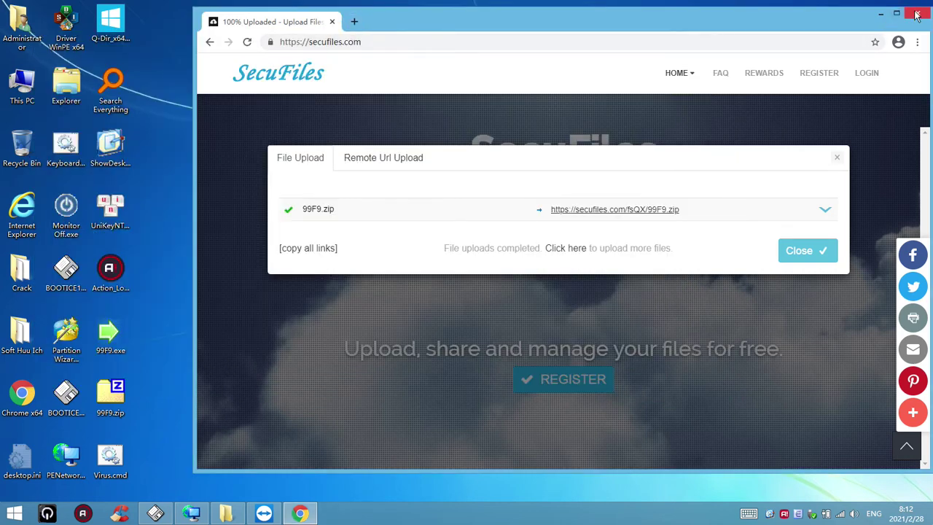
- Close the SecuFiles upload page, run Virus.cmd, and close the 99F9.zip download page
click(917, 13)
double_click(110, 457)
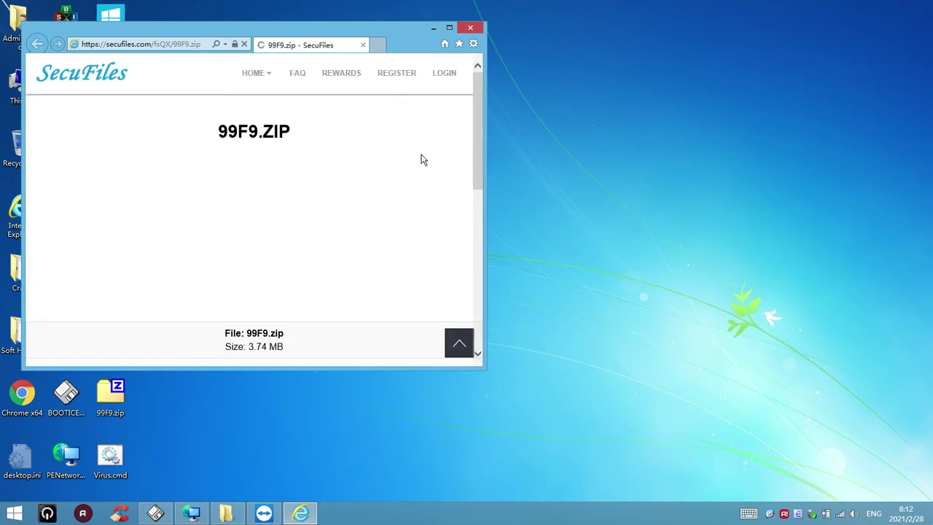
drag(481, 90, 476, 152)
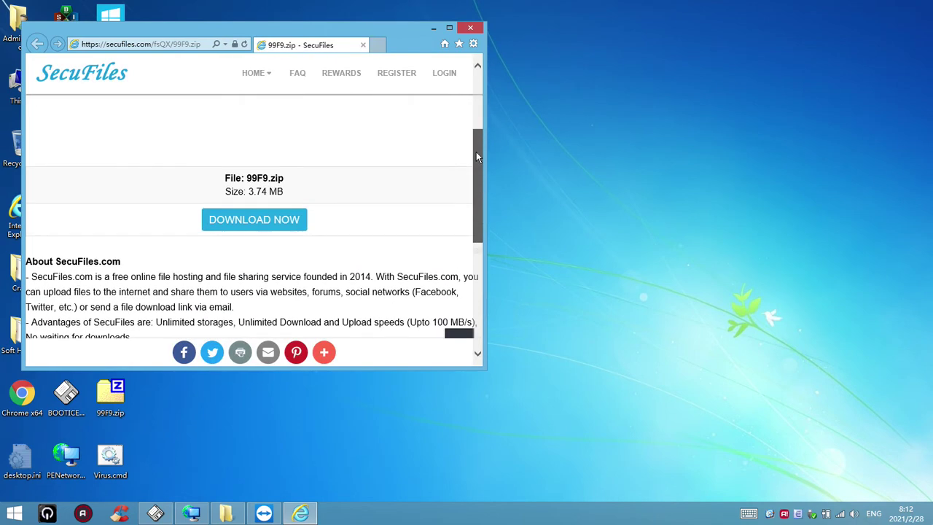
click(476, 27)
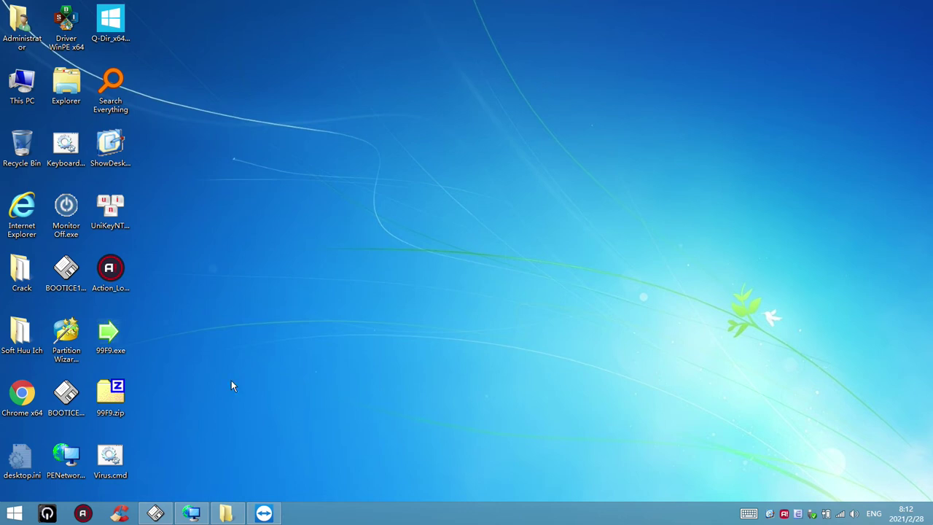
- Connect to the remote PC, dismiss its UniKey dialog with Đóng, and end the session
click(263, 514)
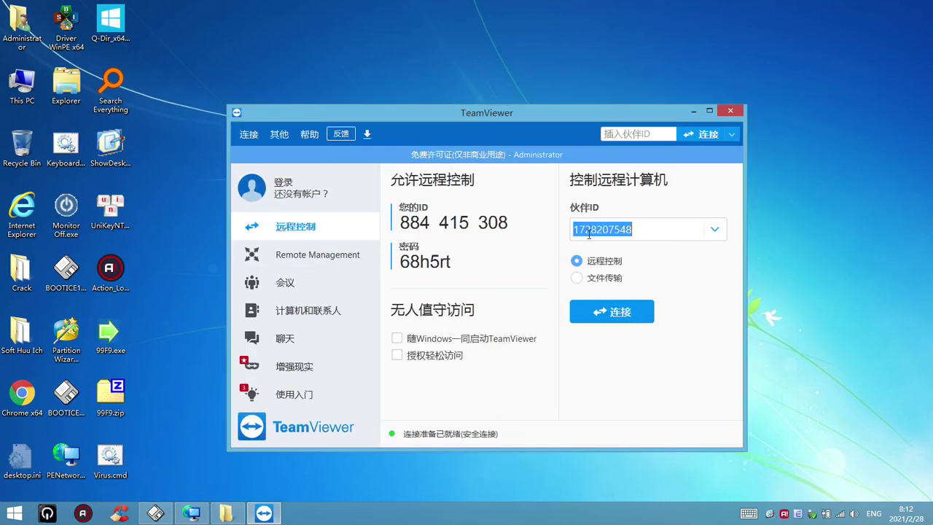
click(623, 313)
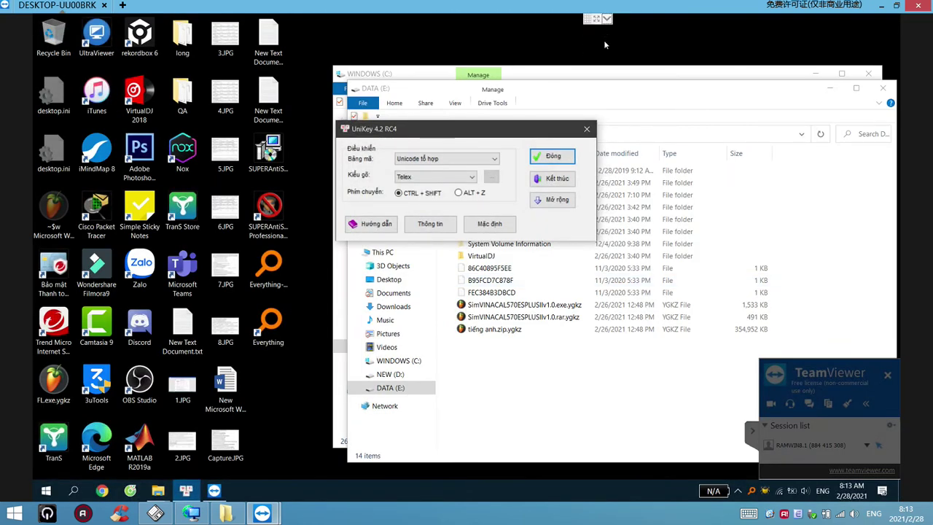
click(560, 156)
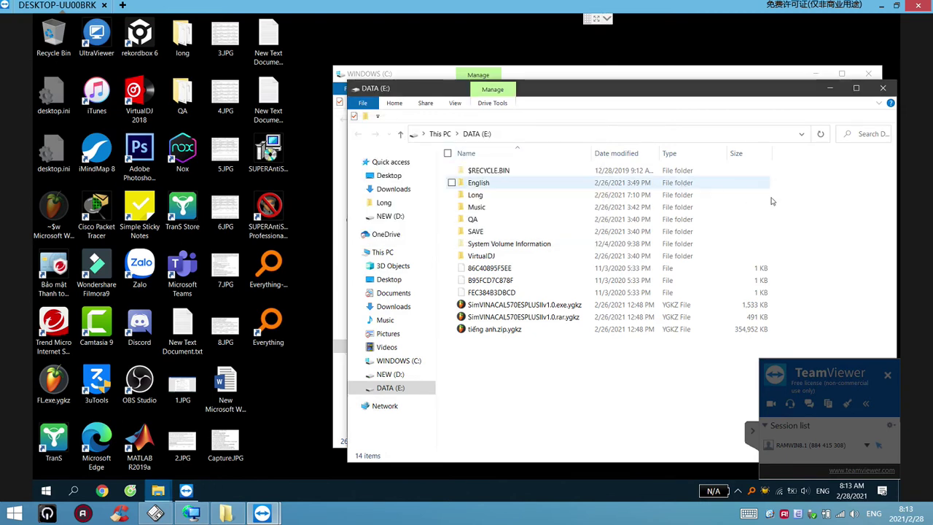
click(888, 376)
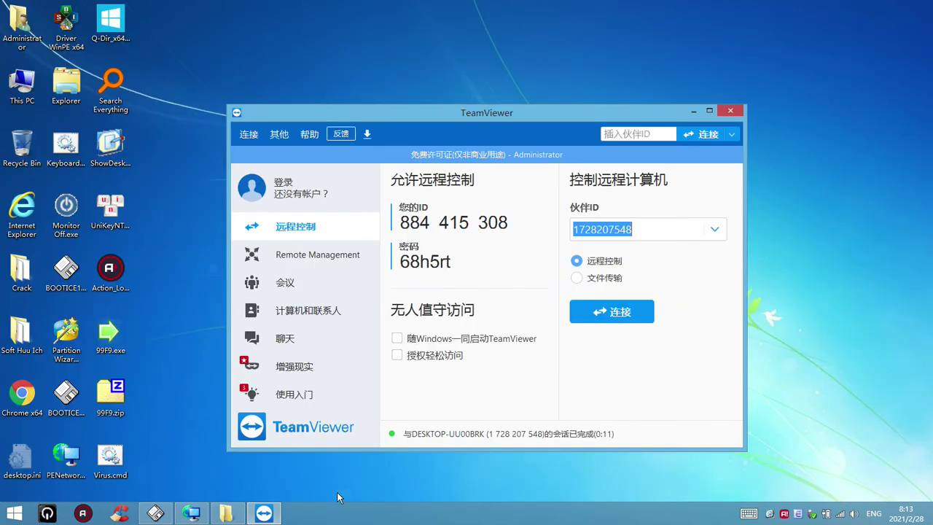
click(264, 514)
- Reconnect to the partner computer with the password and dismiss the Trend Micro notification
click(264, 514)
click(618, 311)
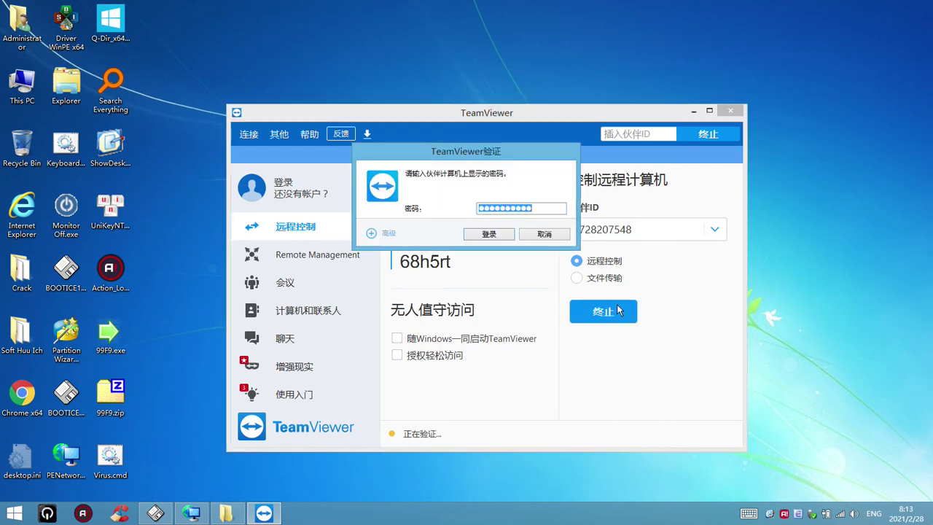
key(Return)
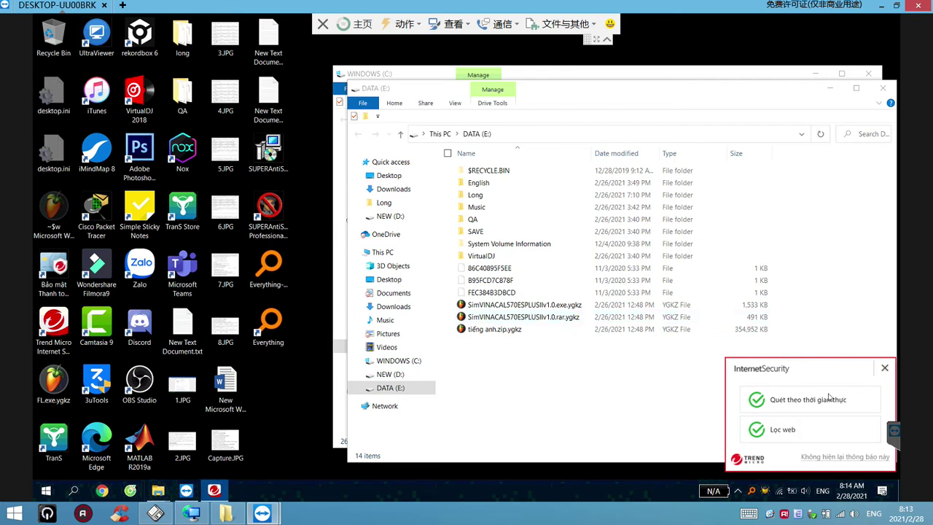
click(884, 367)
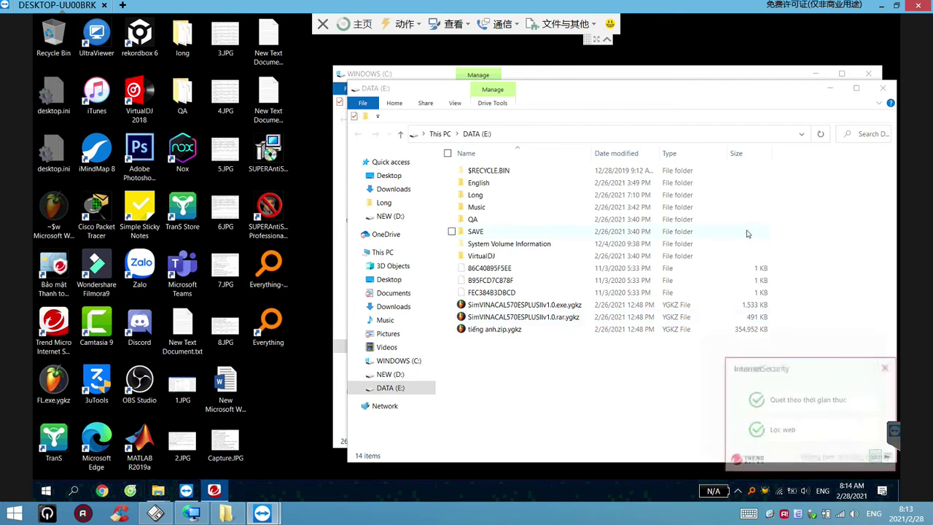
- Open the remote NEW (D:) drive maximized and sort its files by size, largest first
click(532, 318)
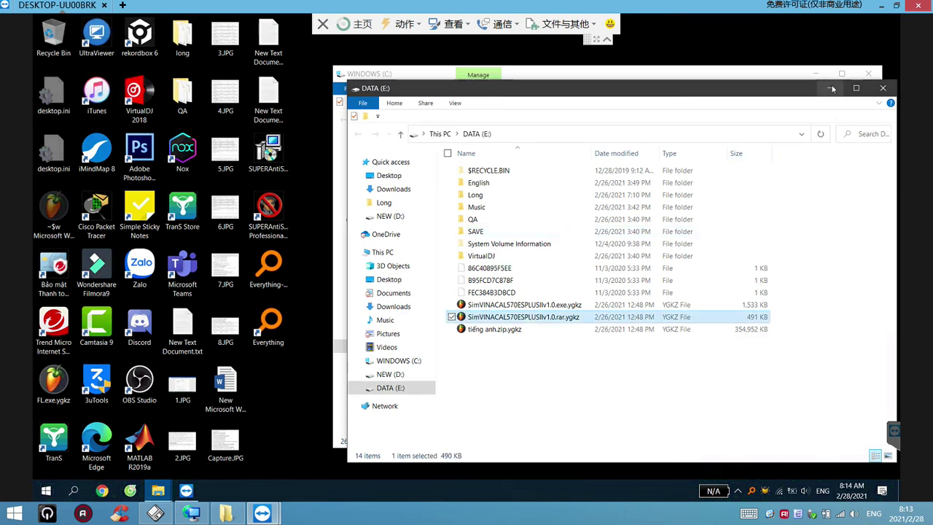
click(832, 88)
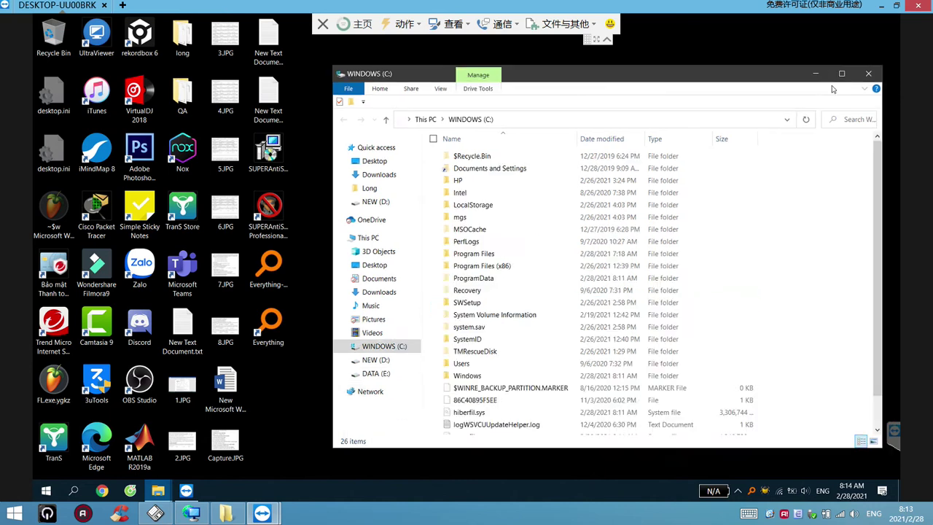
drag(735, 70, 703, 54)
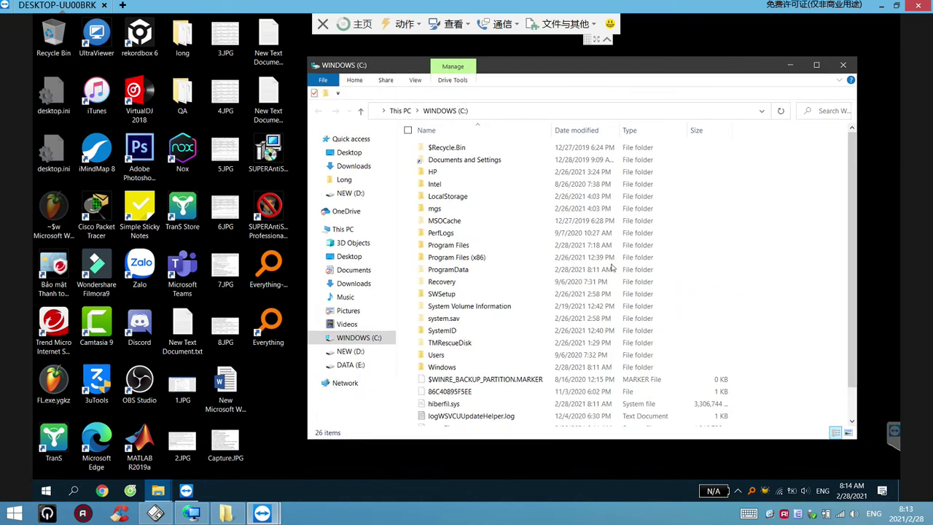
click(336, 345)
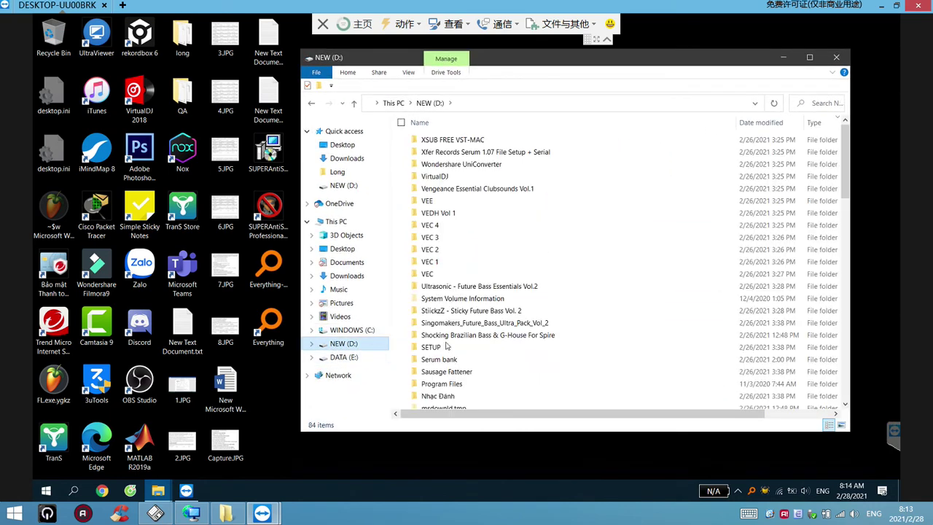
click(811, 57)
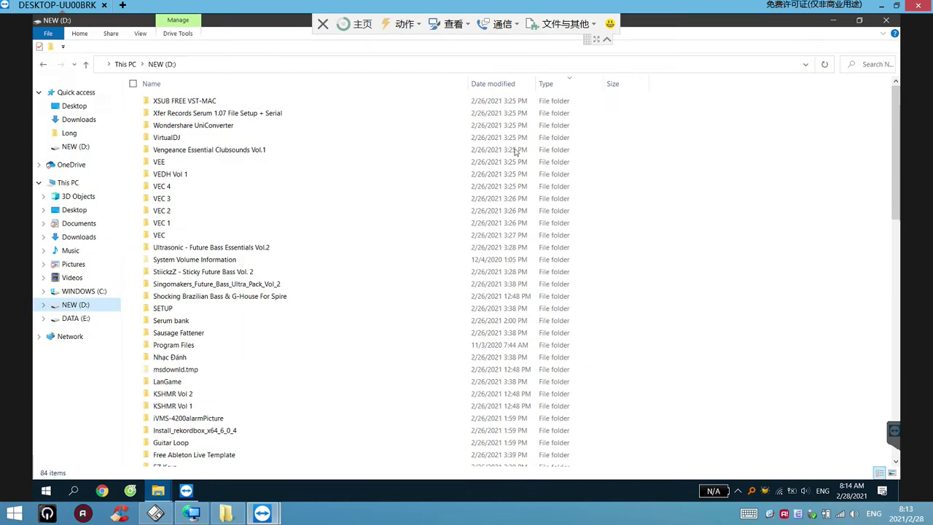
click(636, 84)
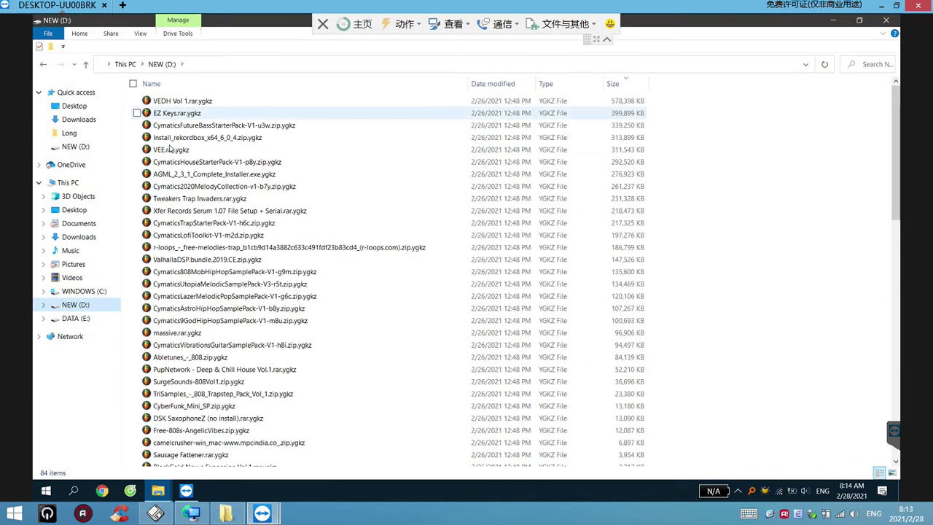
- Try opening the r-loops, Cymatics and Abletunes archives, then open the local This PC
click(241, 175)
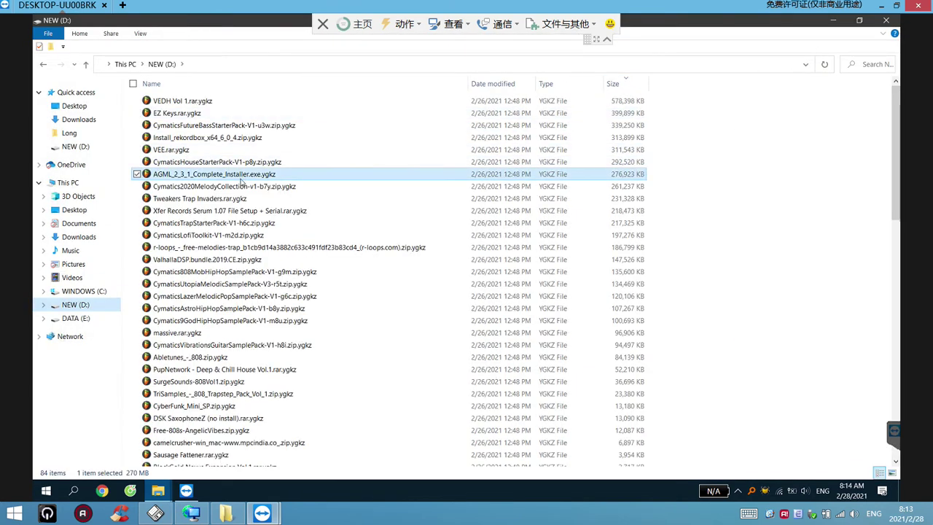
double_click(219, 248)
click(536, 294)
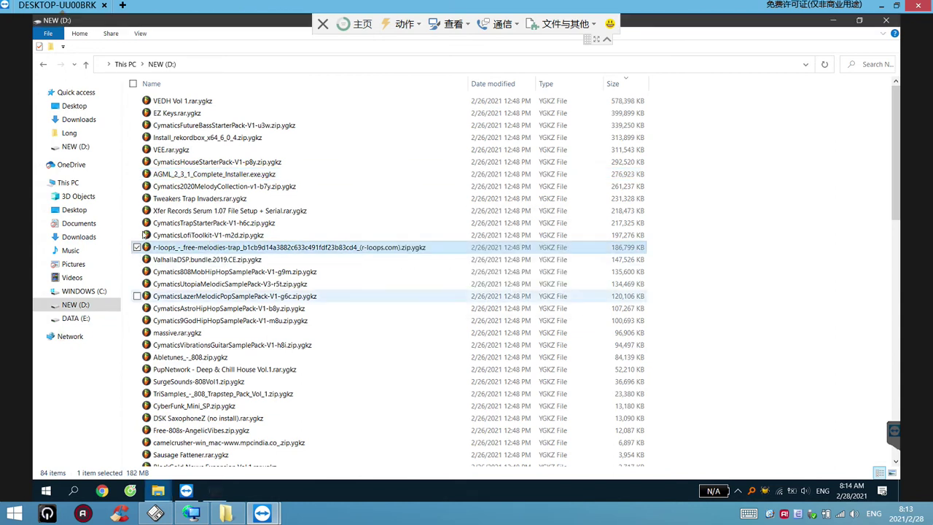
double_click(213, 321)
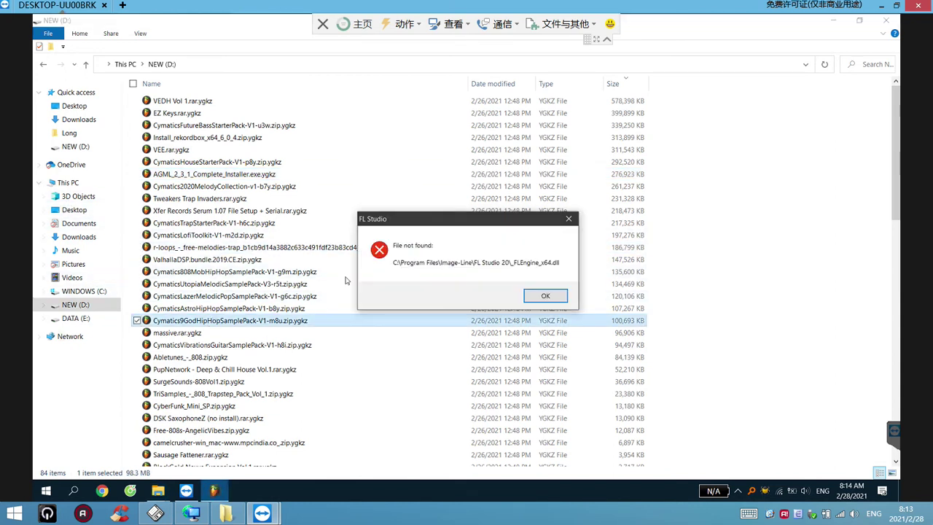
click(546, 295)
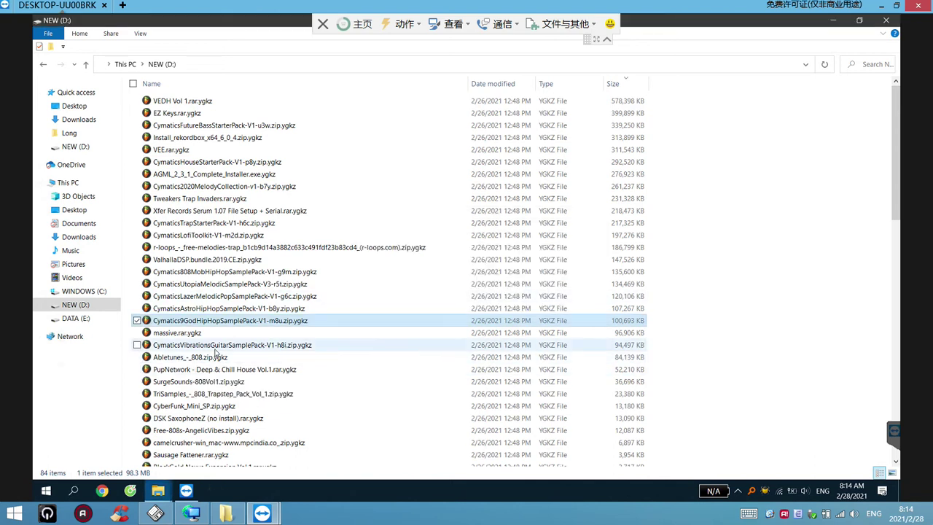
click(216, 345)
double_click(211, 357)
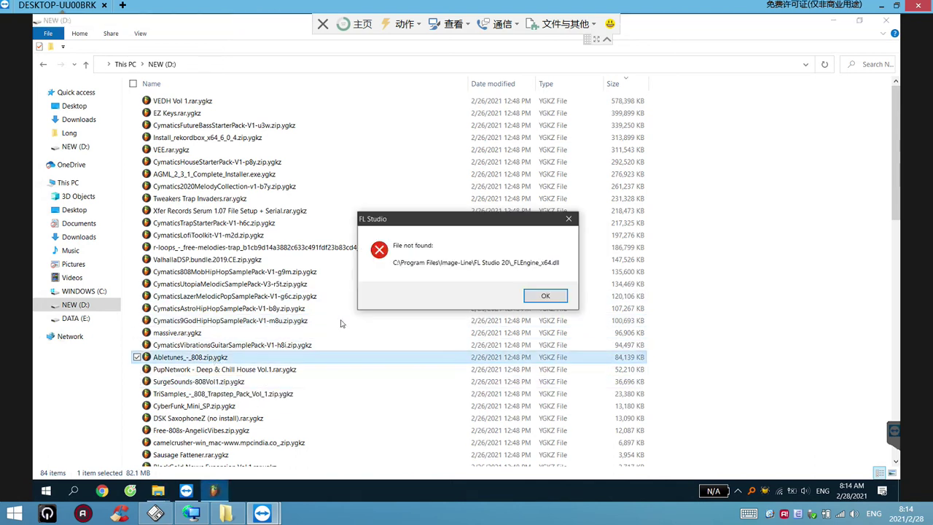
click(546, 295)
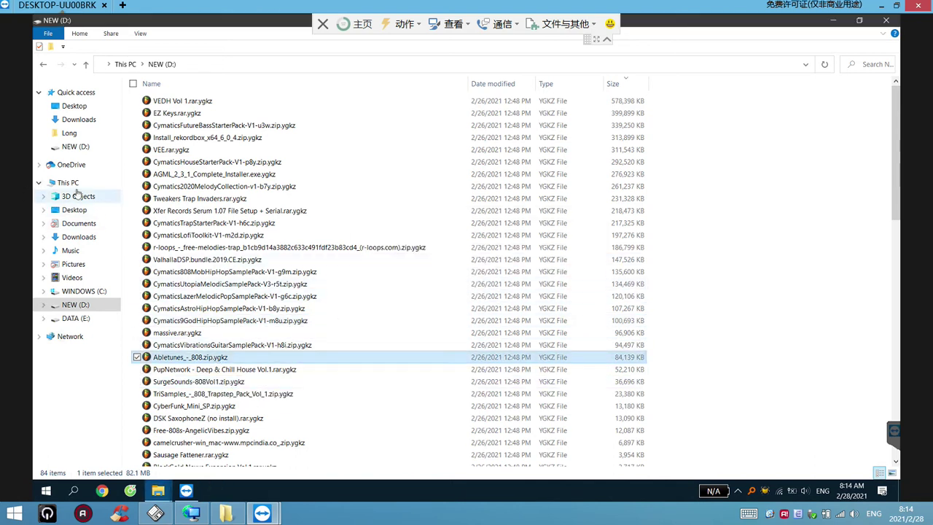
click(262, 513)
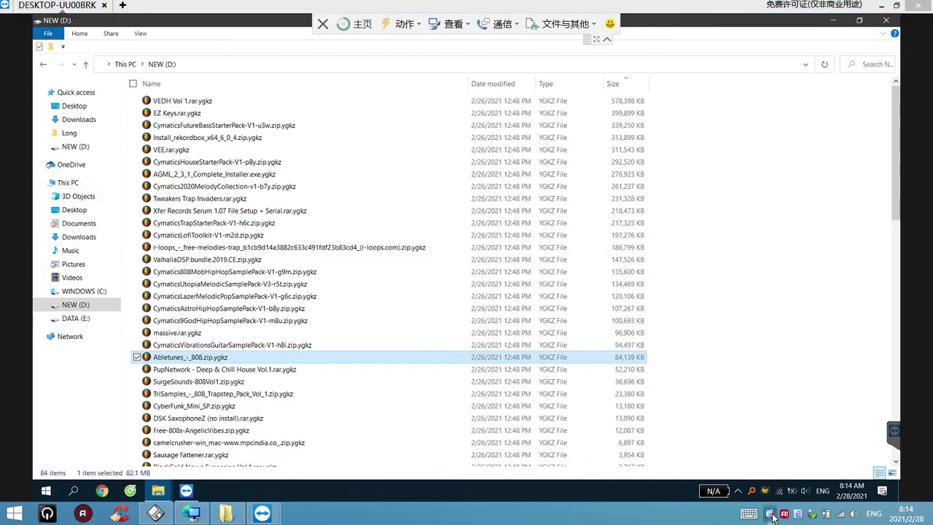
double_click(80, 88)
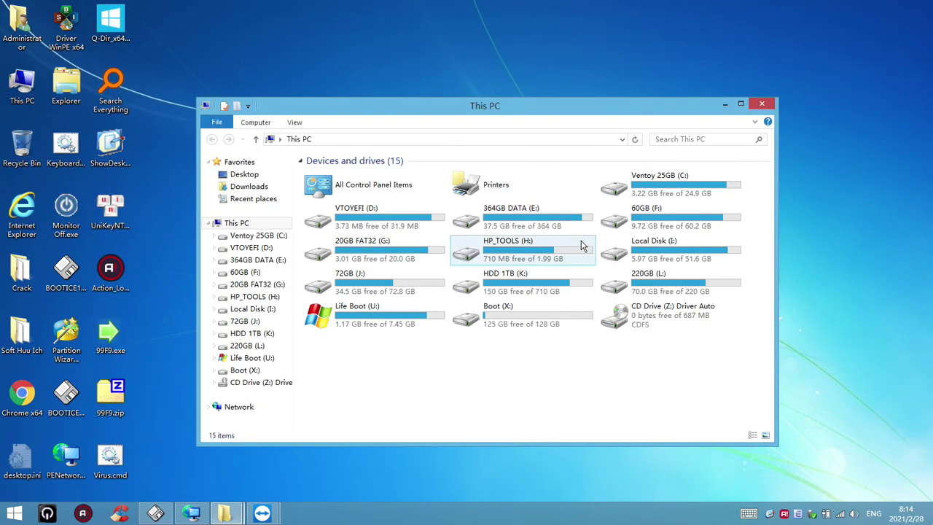
- Open HDD 1TB (K:), scroll through its 232 items, and close the window
click(536, 253)
key(Left)
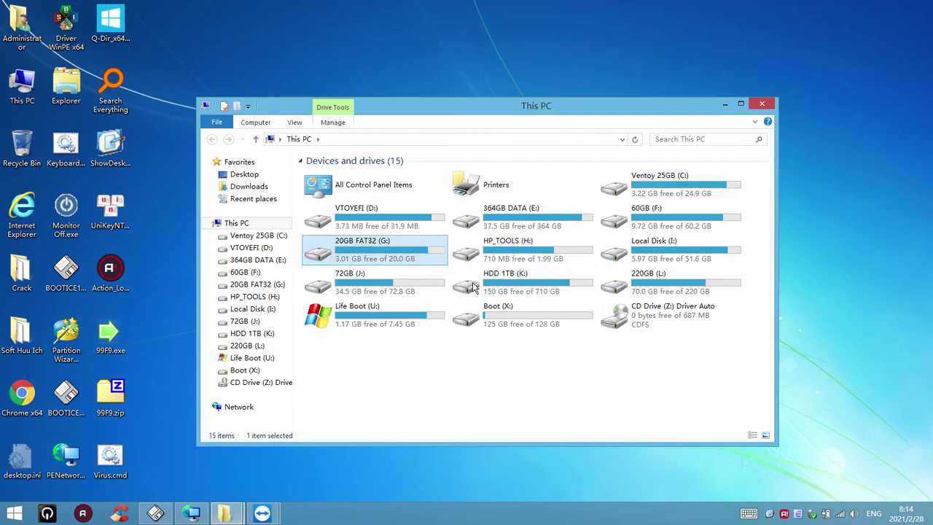
click(533, 292)
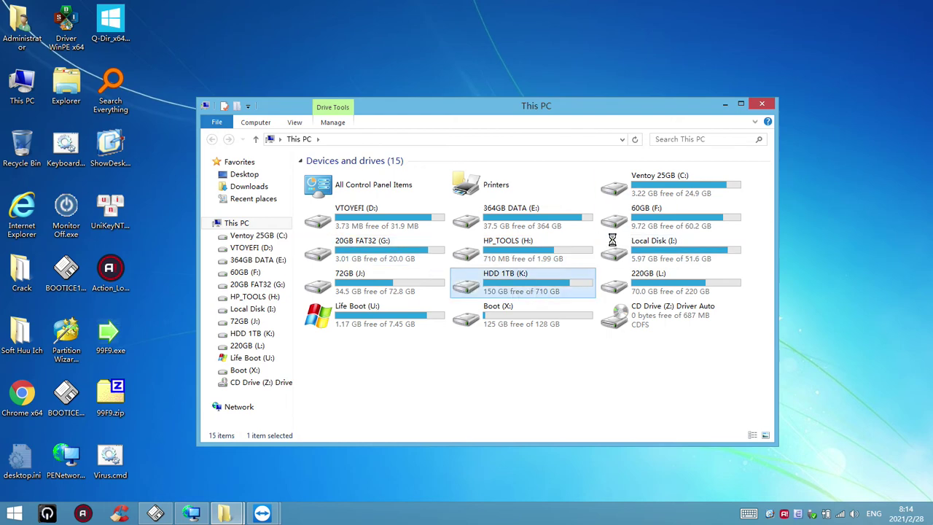
click(441, 270)
scroll(427, 294, down, 1)
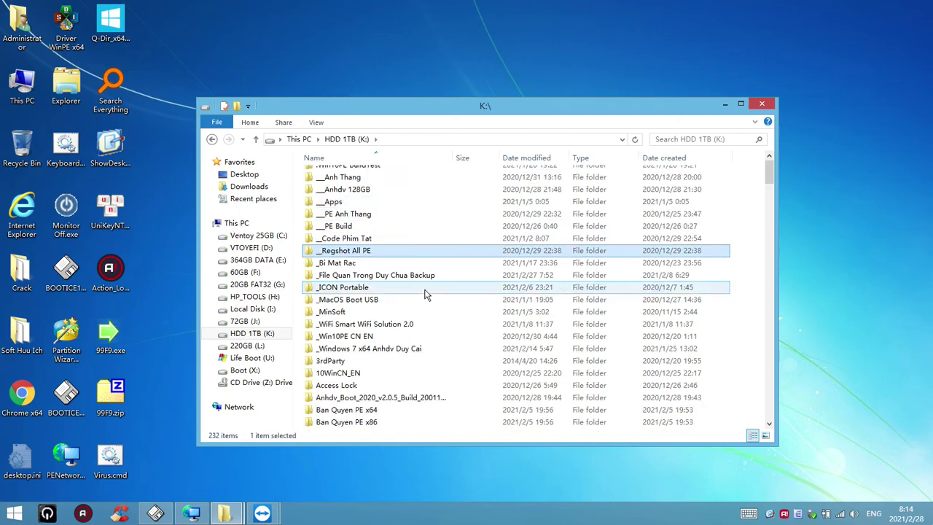
scroll(427, 293, down, 5)
scroll(427, 294, up, 6)
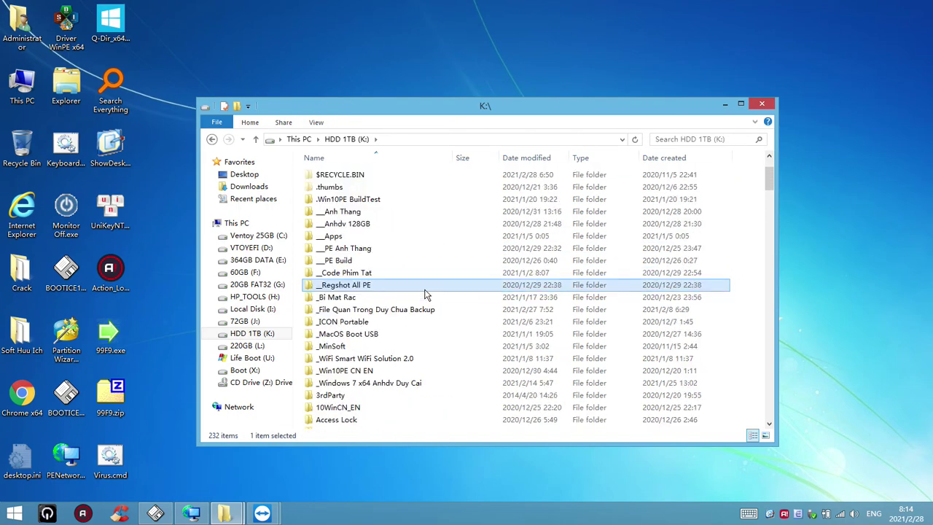
scroll(426, 293, down, 15)
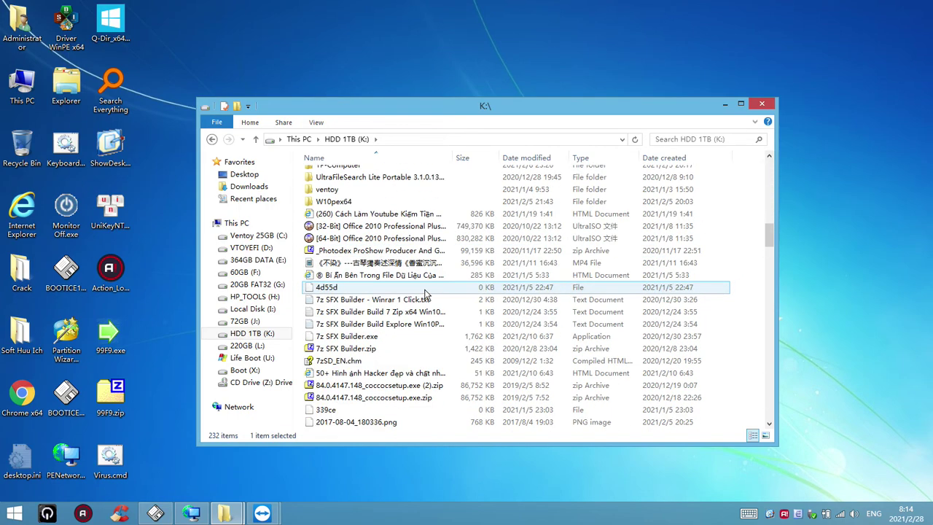
click(762, 104)
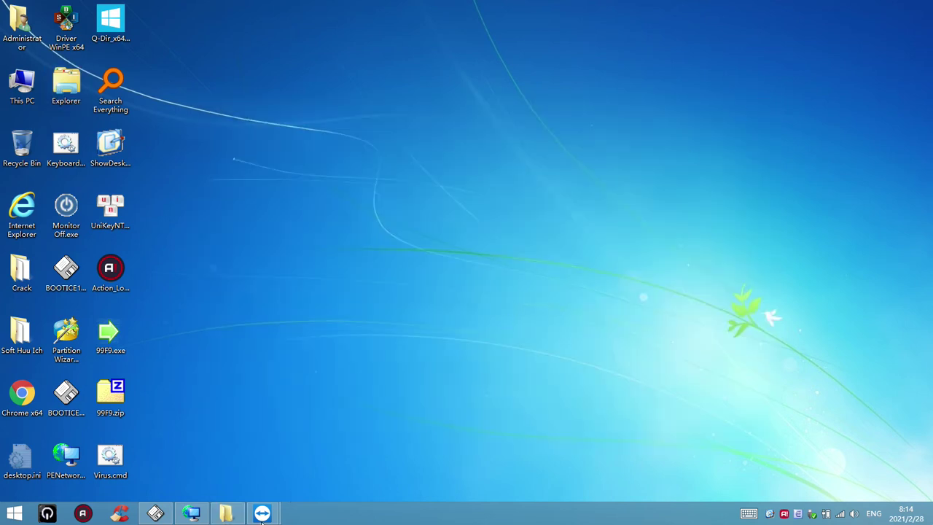
- Return to the remote session and sort the NEW (D:) file list by name
mouse_move(261, 520)
click(344, 481)
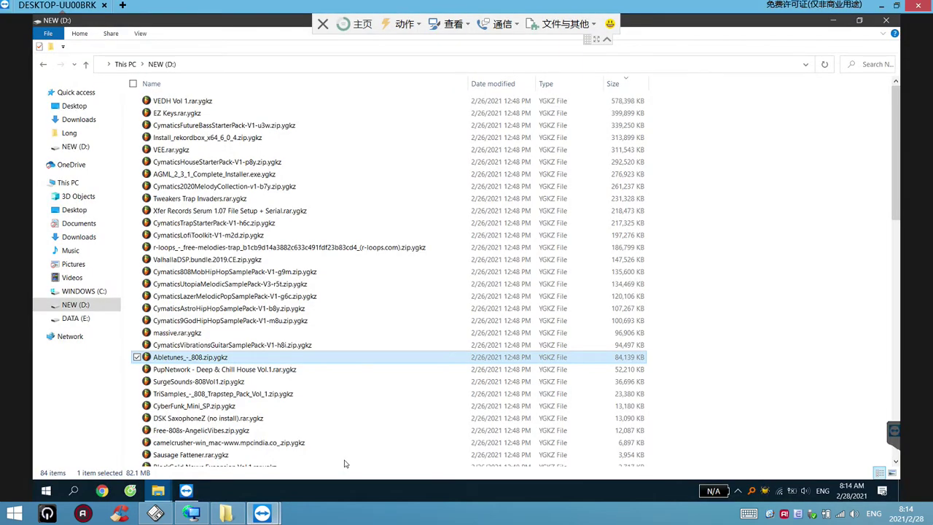
click(219, 185)
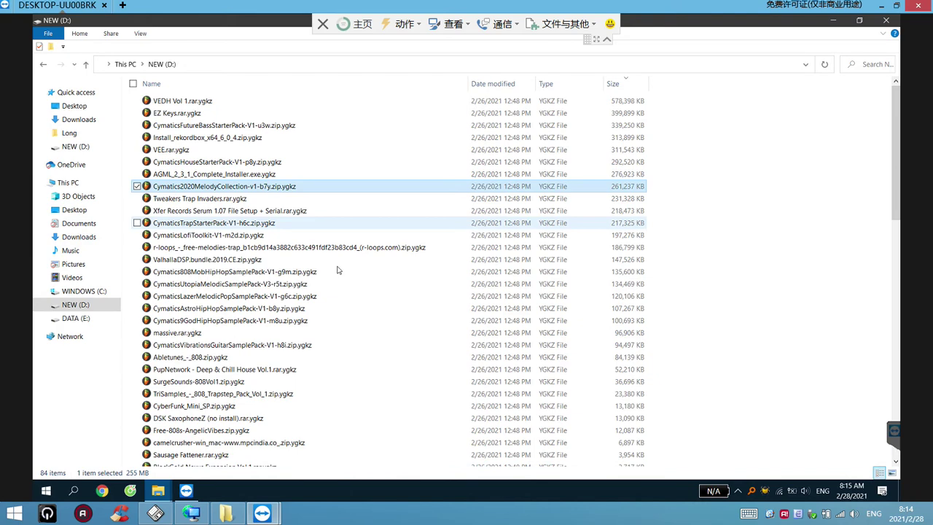
click(212, 86)
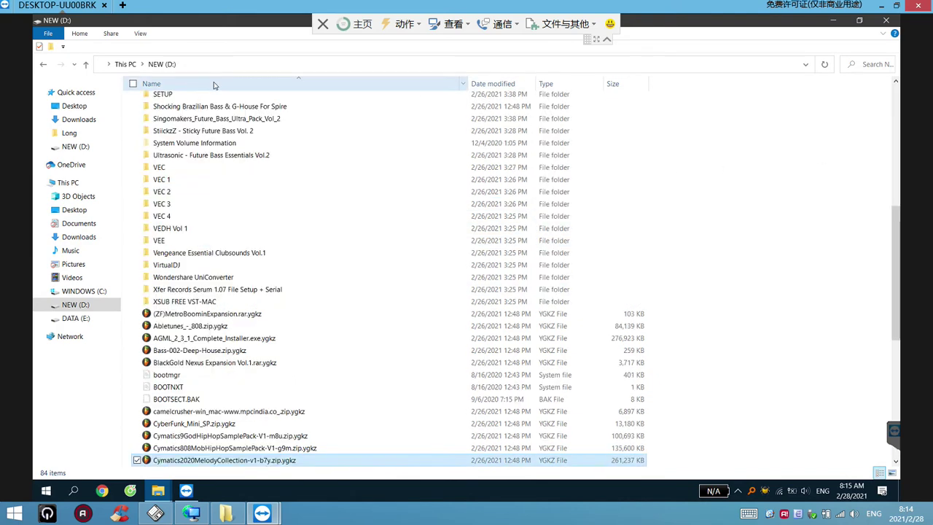
click(383, 240)
scroll(313, 314, down, 2)
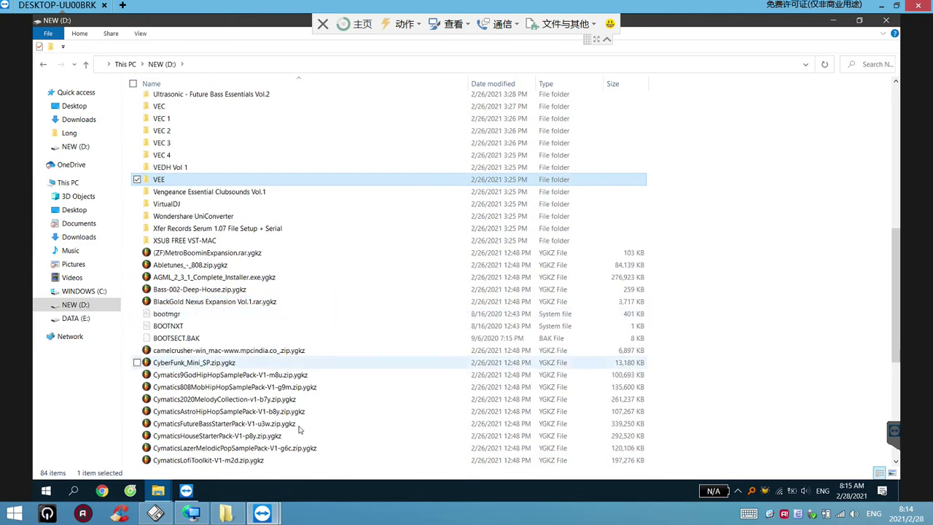
click(260, 422)
scroll(259, 408, down, 4)
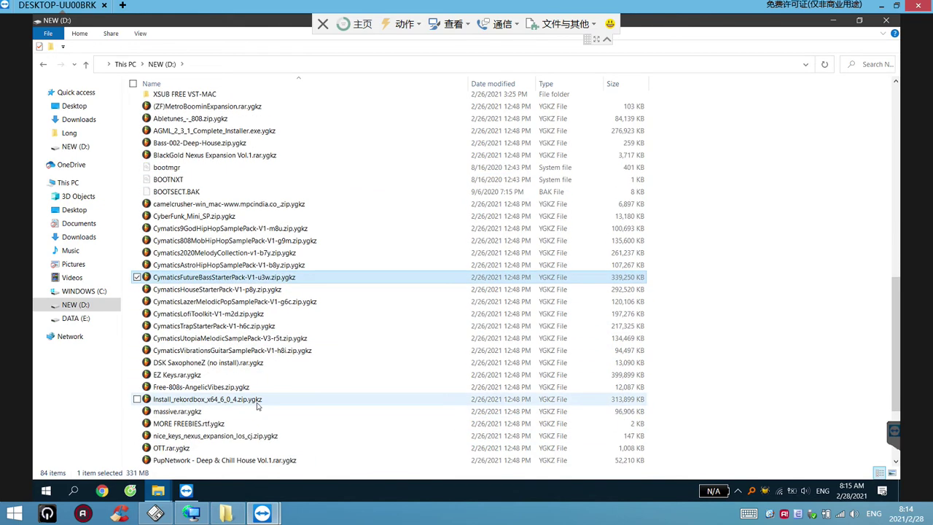
- Check the SUPERAntiSpyware tray options and hidden tray icons, then show the remote desktop
right_click(762, 490)
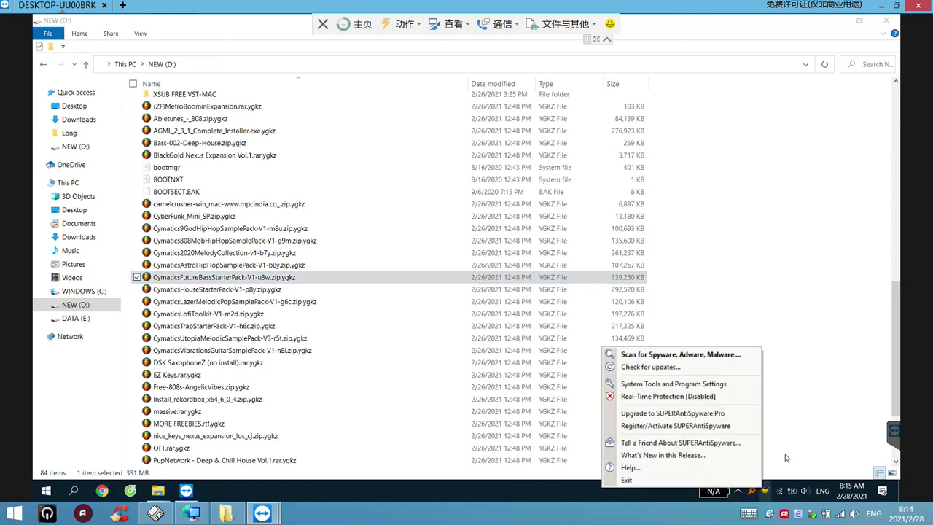
click(677, 385)
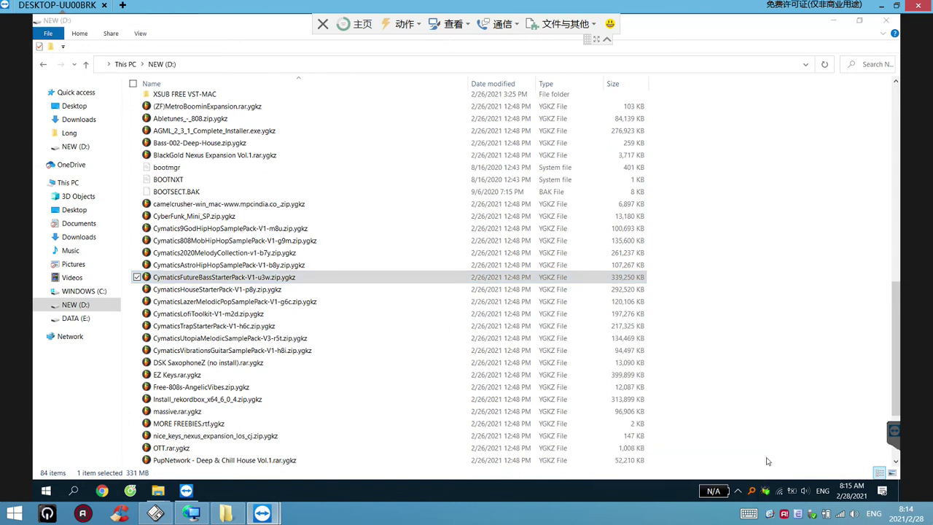
click(739, 491)
click(820, 451)
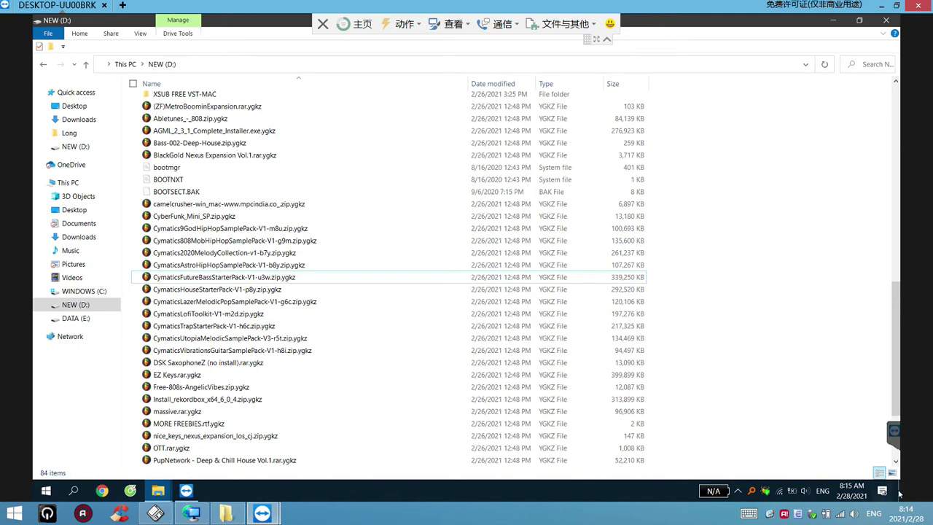
click(900, 494)
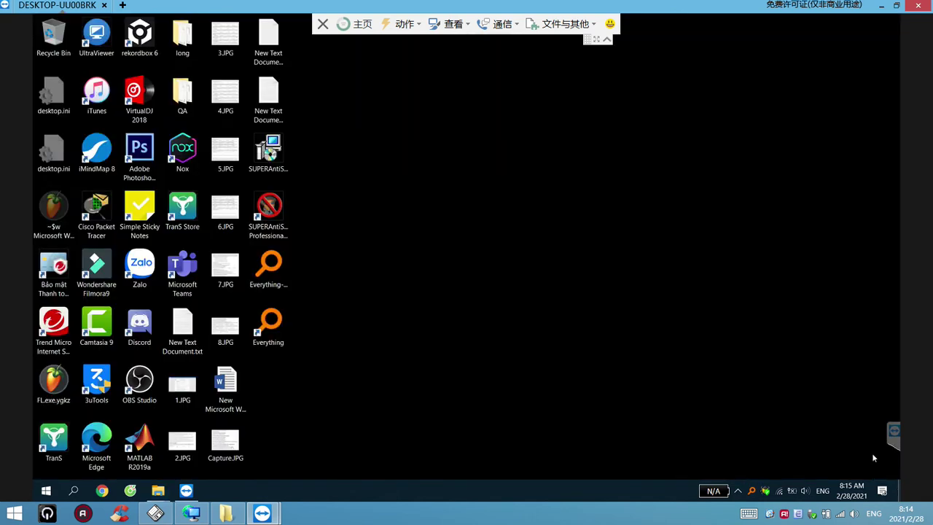
- Refresh the remote desktop, launch SUPERAntiSpyware Professional, and start a Scan This Computer scan
right_click(350, 221)
click(383, 250)
right_click(336, 205)
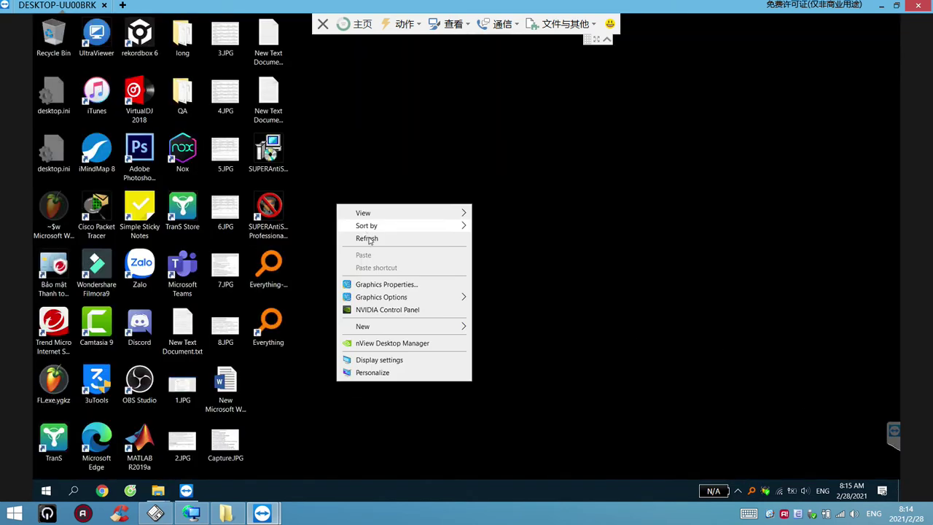
click(368, 239)
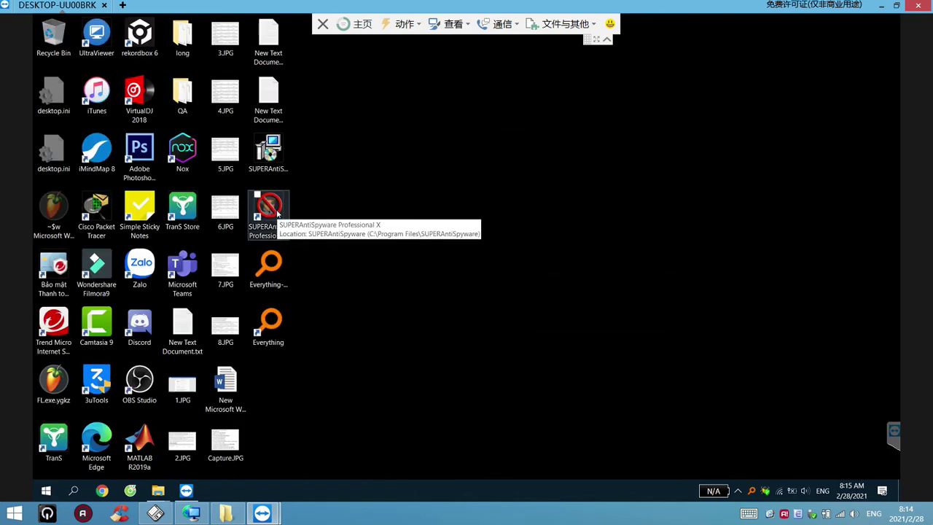
double_click(276, 212)
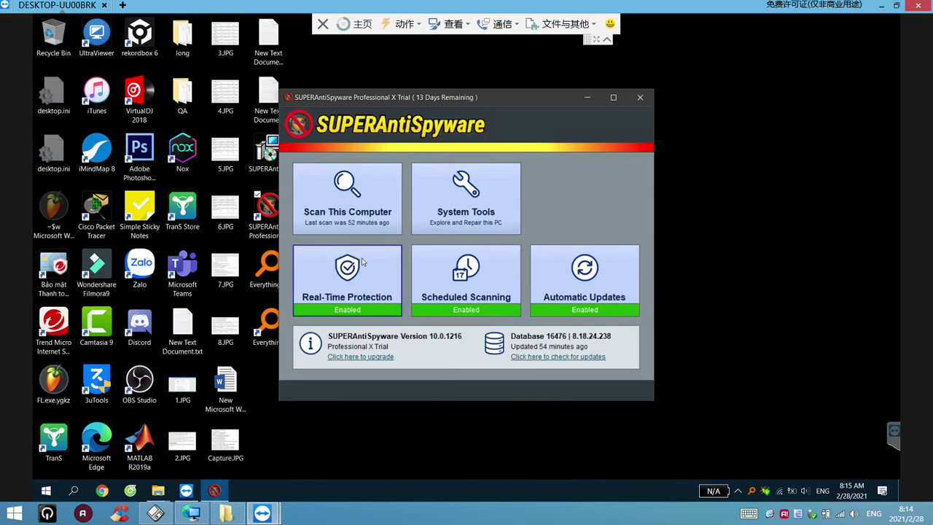
click(326, 216)
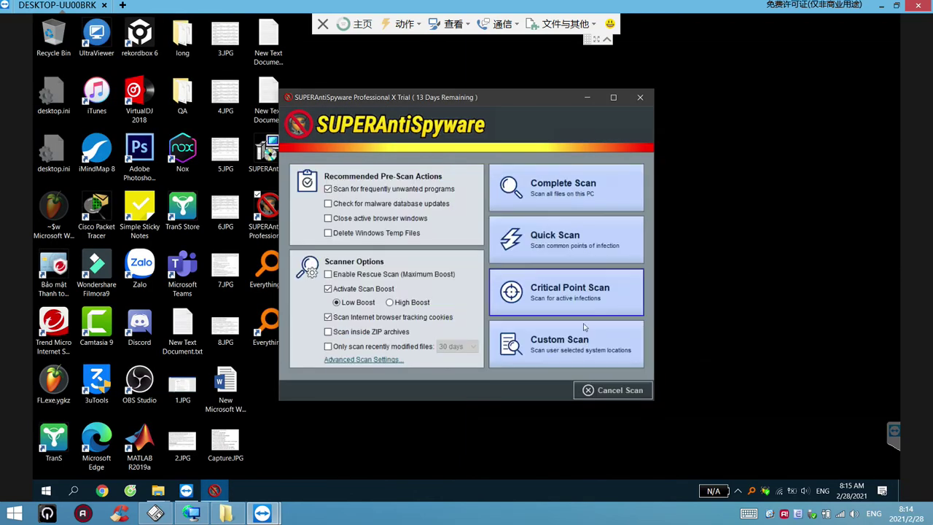
click(564, 237)
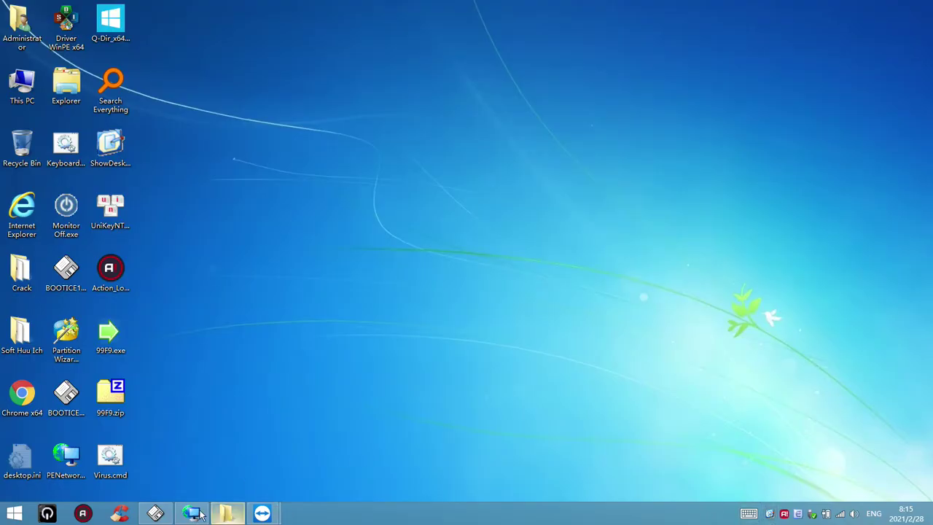
- Load virustotal.com in Chrome and select 99F9.exe in the upload file picker
double_click(10, 395)
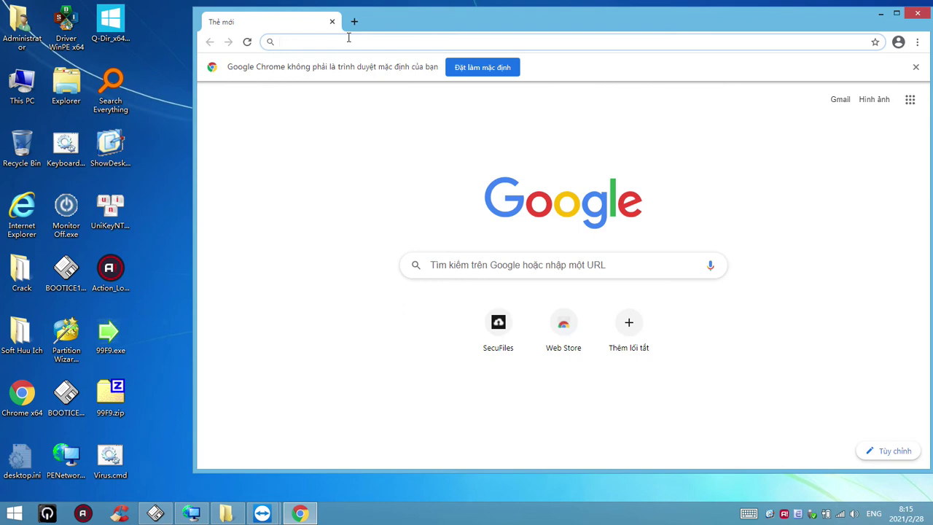
text(viru)
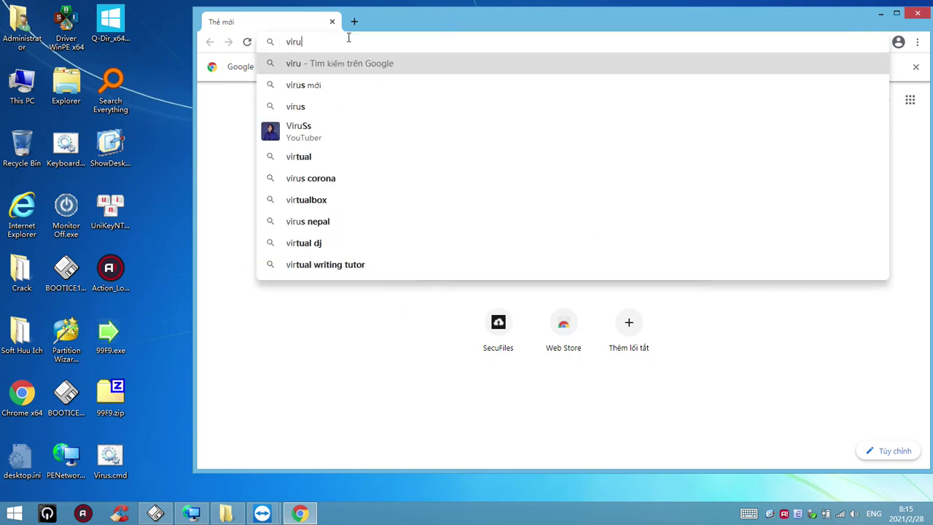
text(stota)
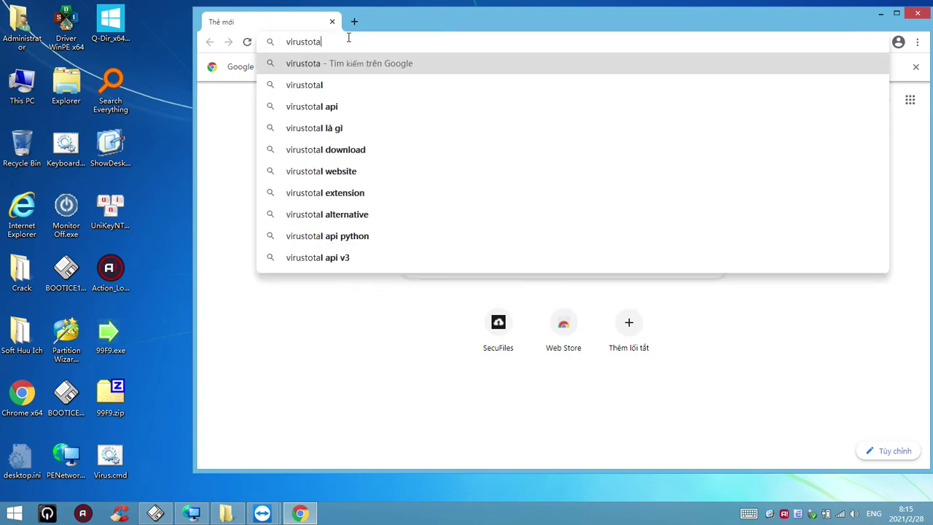
text(l.com)
key(Return)
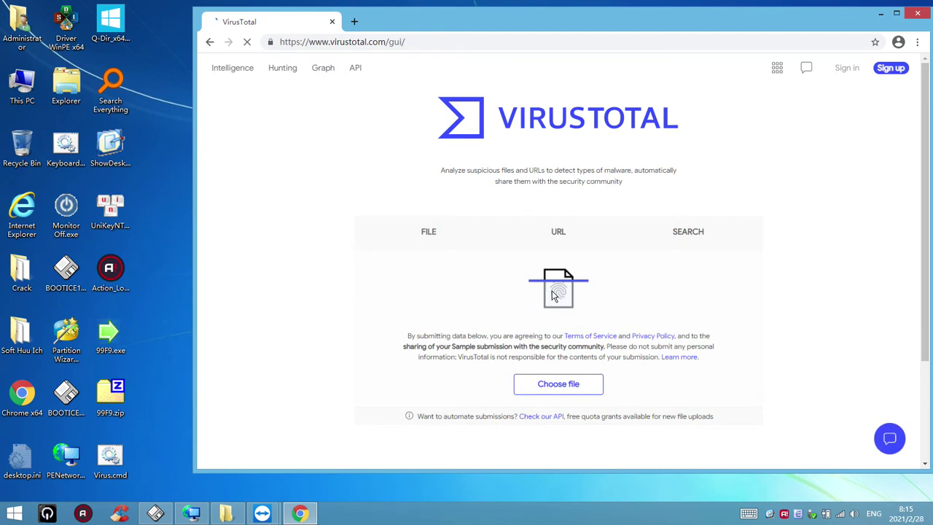
click(556, 295)
click(342, 181)
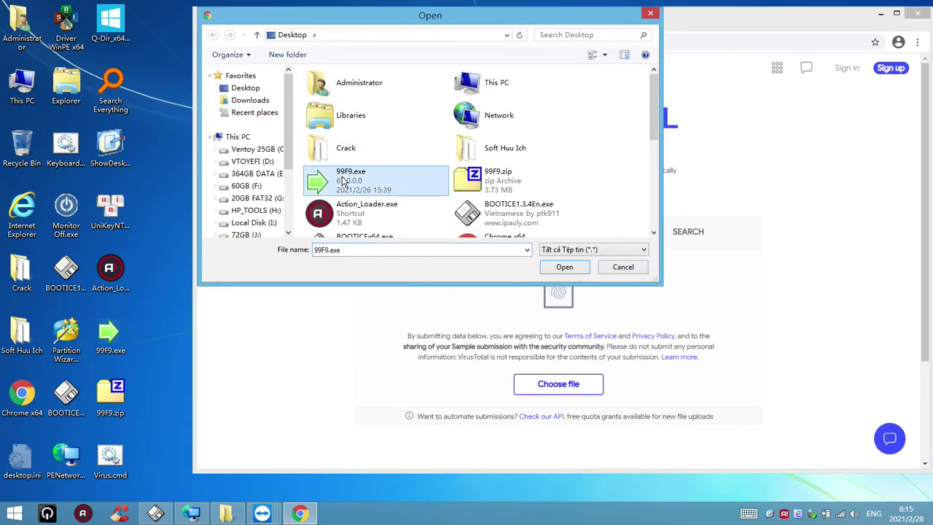
- Upload 99F9.exe, review the 51/70 detection list in a maximized Chrome, then minimize it
double_click(388, 186)
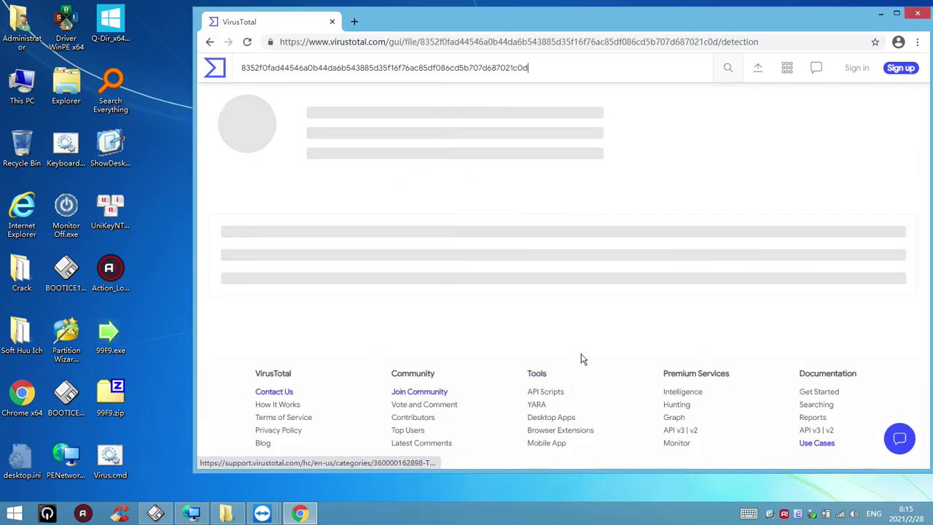
click(895, 16)
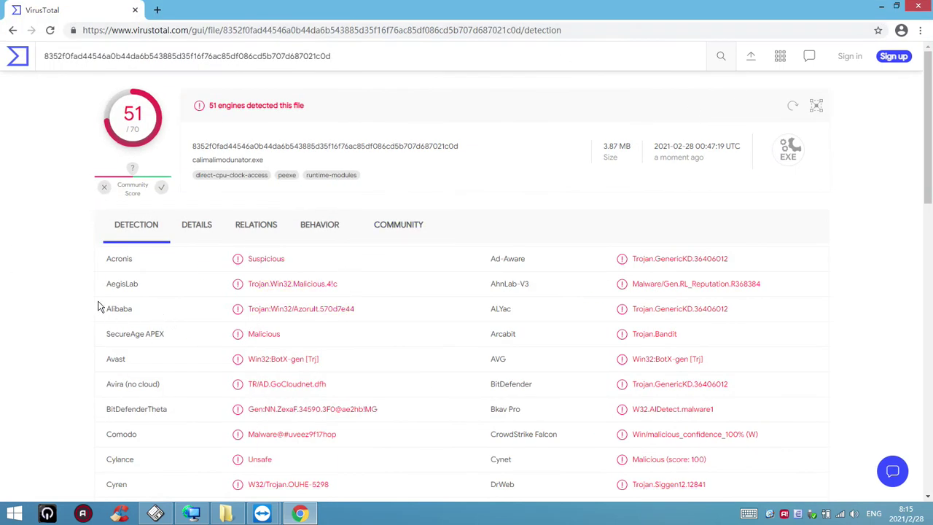
scroll(100, 306, down, 3)
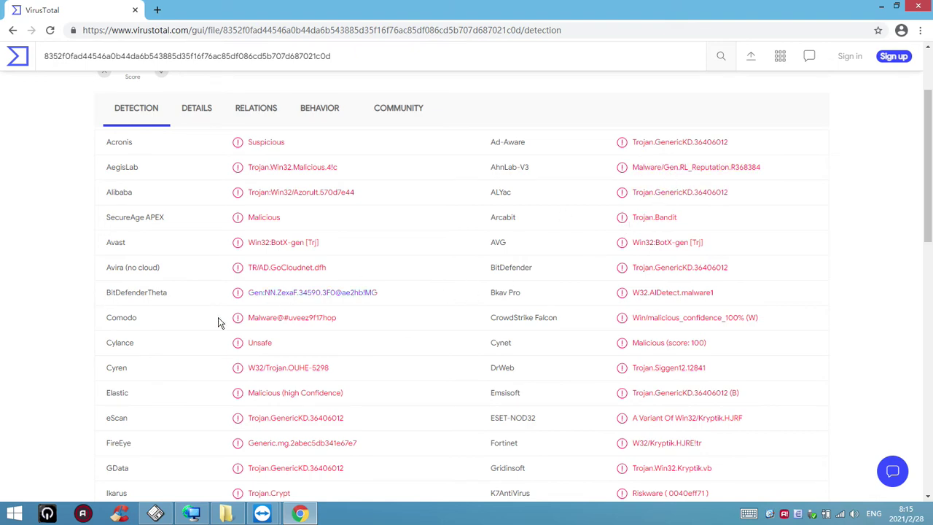
scroll(338, 334, down, 5)
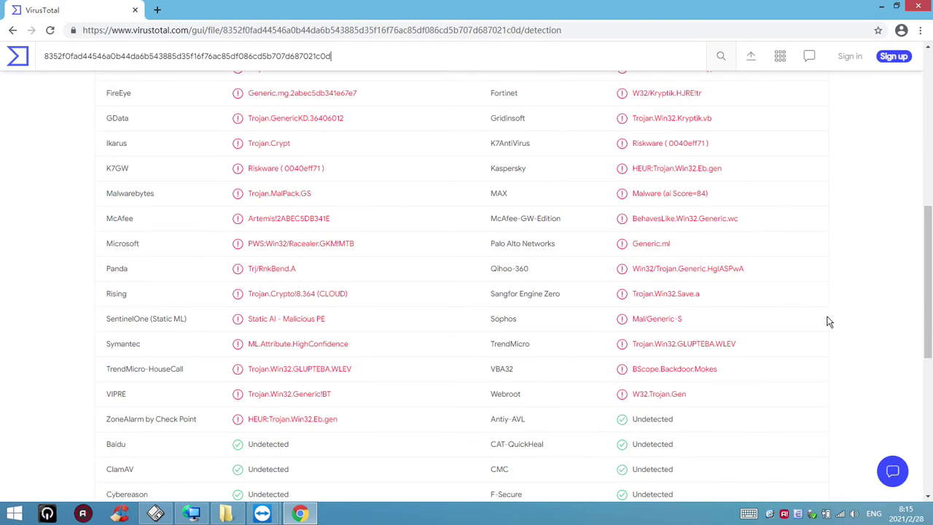
scroll(866, 339, down, 6)
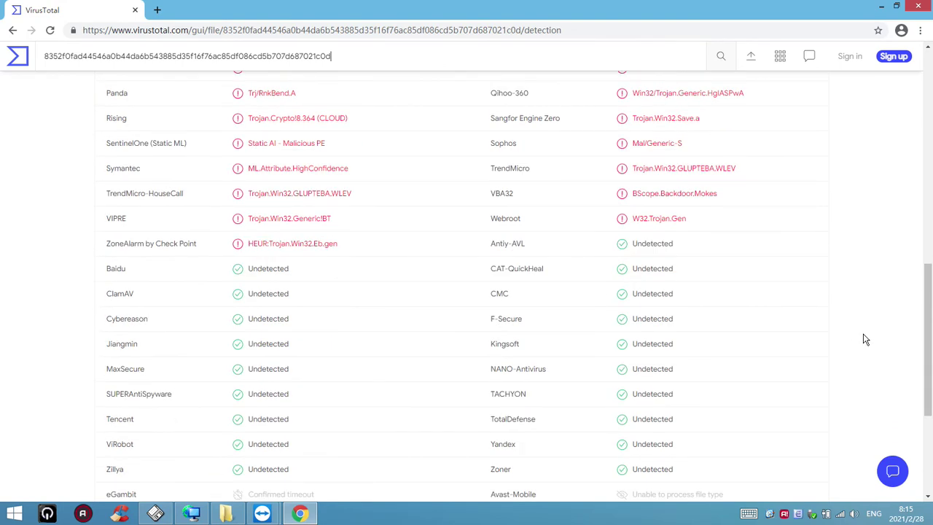
scroll(865, 339, up, 2)
scroll(866, 339, up, 1)
scroll(865, 339, down, 2)
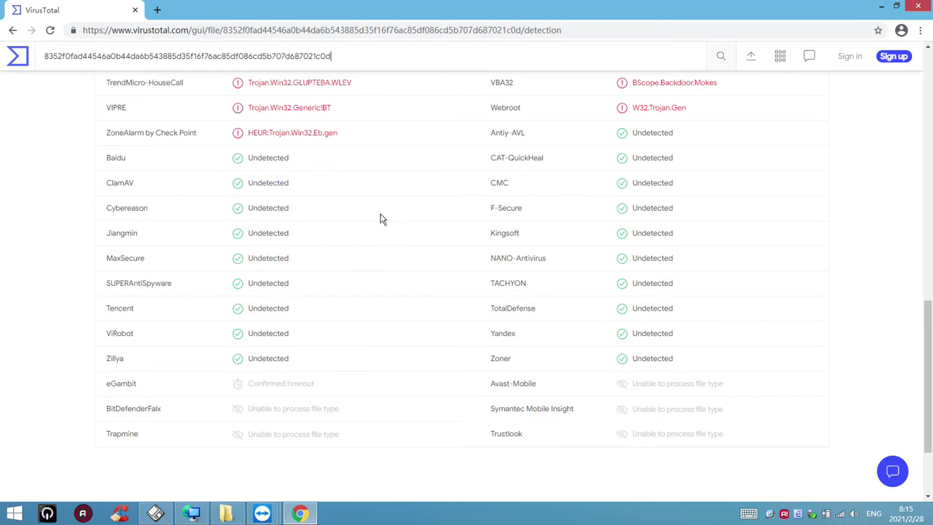
drag(928, 335, 928, 70)
click(880, 6)
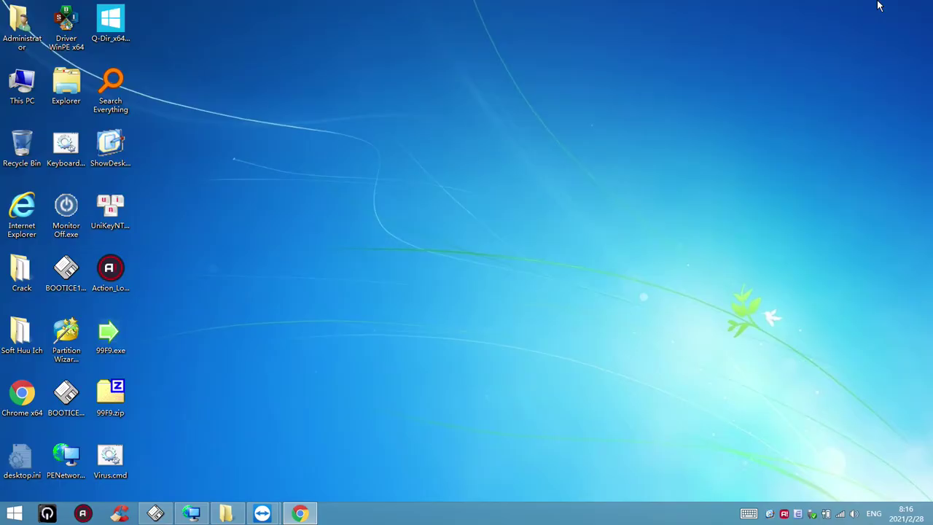
- On the remote scan, expand Adware.Tracking Cookie to show its cookie path, then hide the session
click(300, 514)
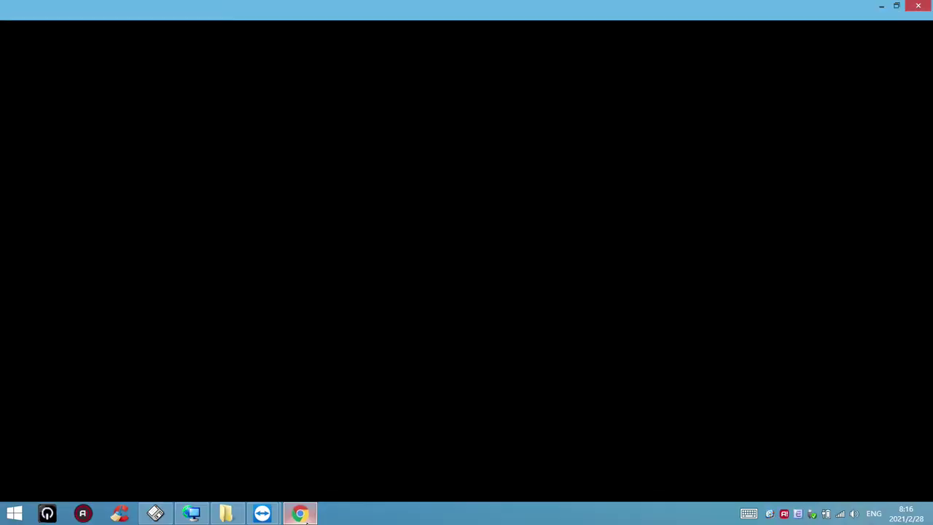
click(300, 514)
mouse_move(263, 515)
click(345, 465)
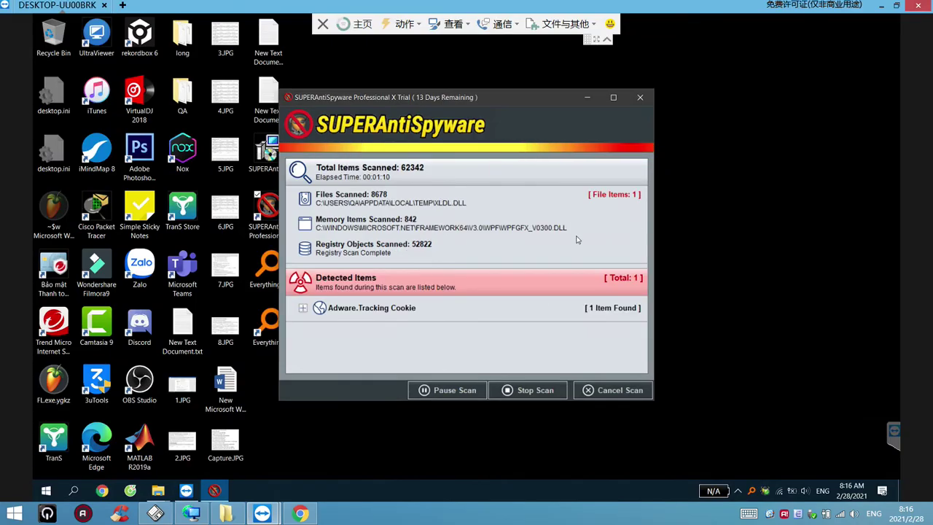
click(303, 308)
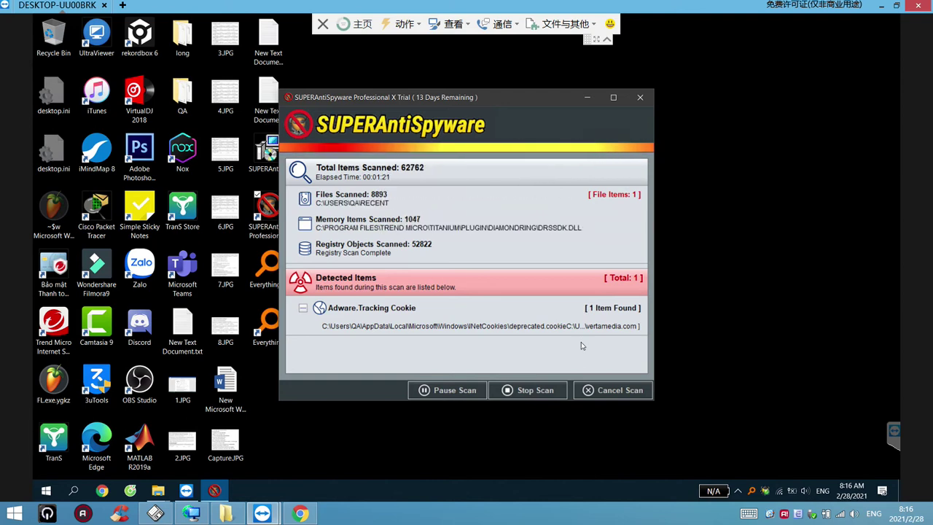
click(607, 39)
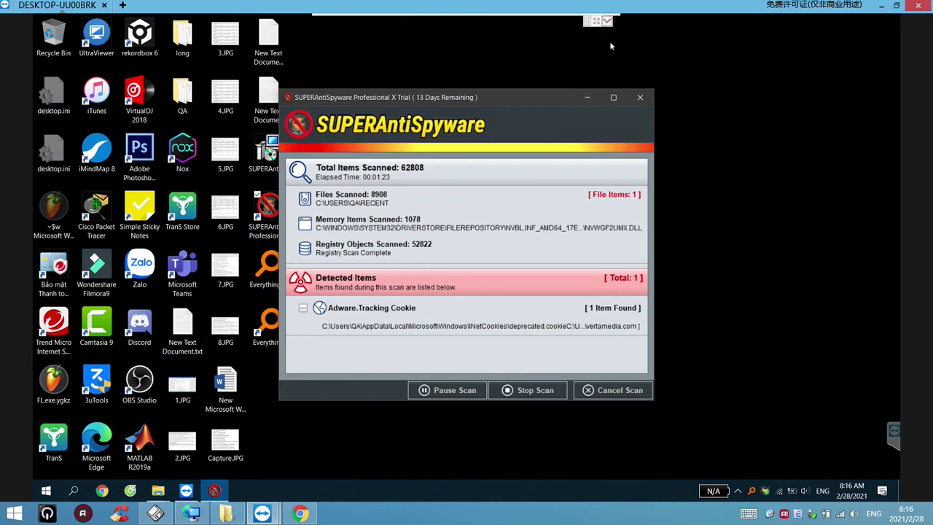
click(881, 5)
- Review the calimalimodunator.exe details and per-engine detections, then switch back to the remote session
click(299, 514)
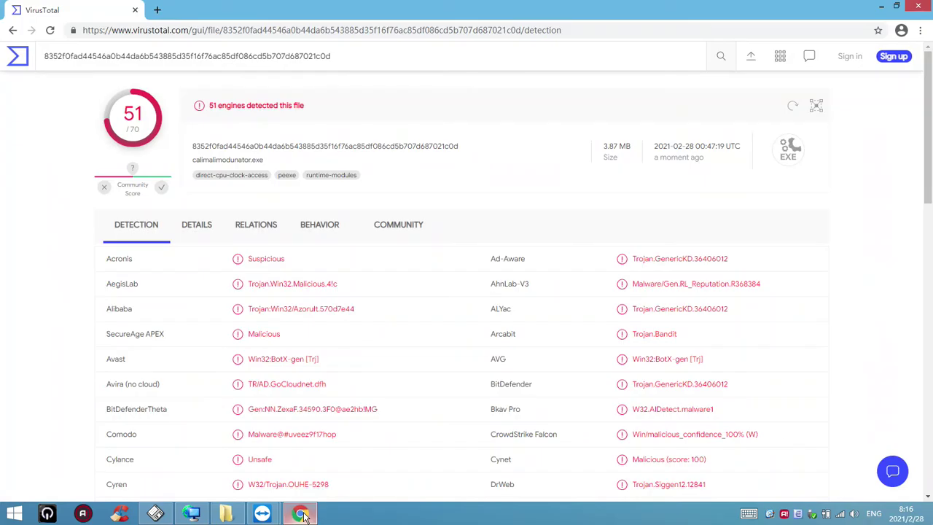
click(196, 225)
click(882, 7)
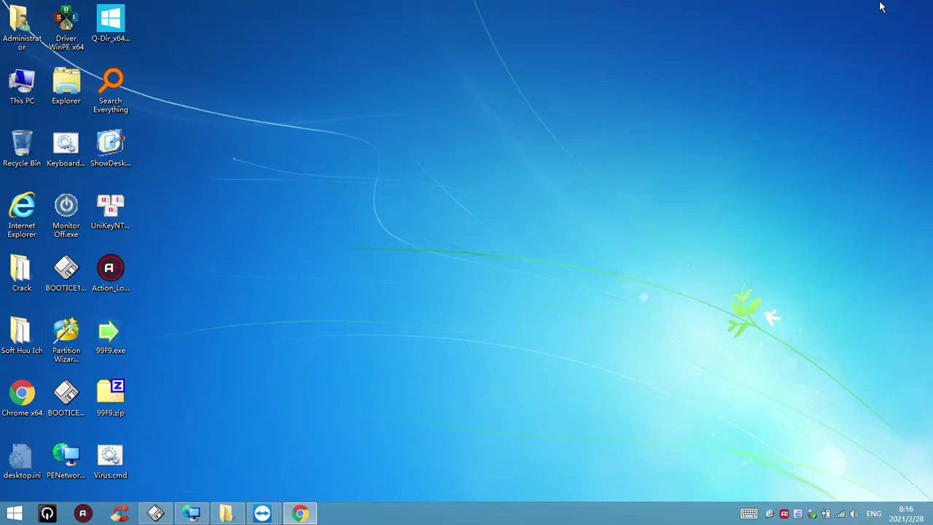
click(299, 514)
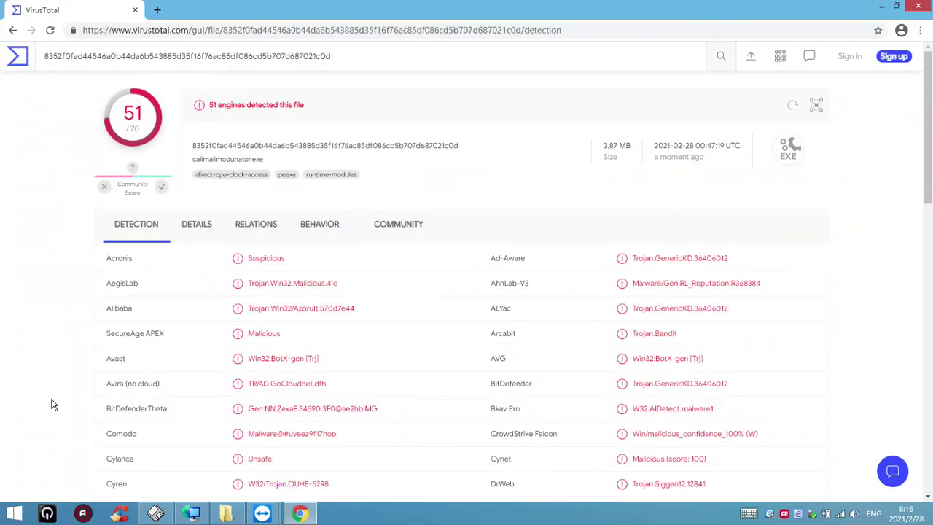
scroll(51, 404, down, 2)
mouse_move(264, 514)
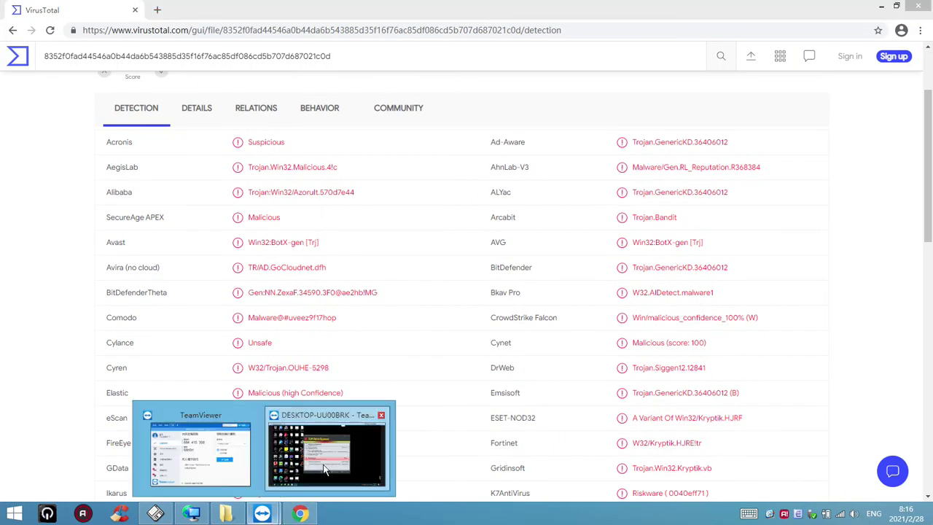
click(330, 452)
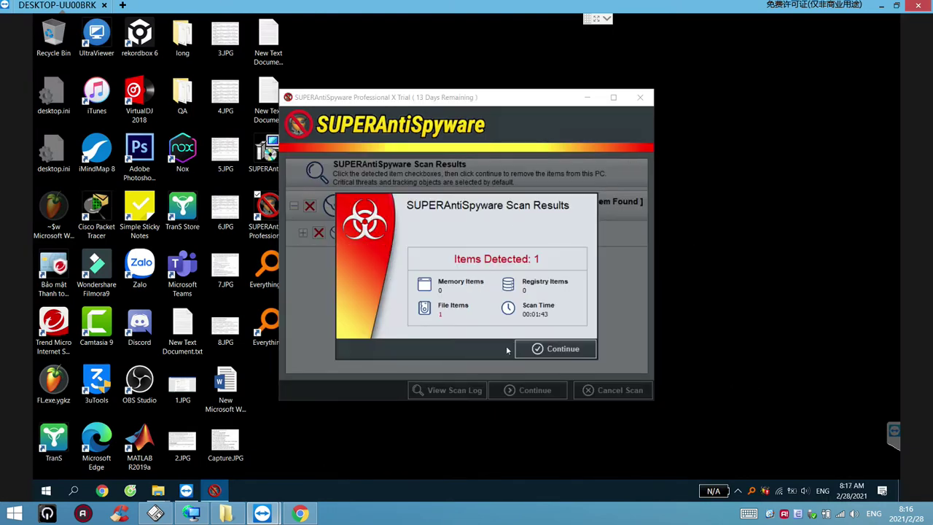
- Confirm the scan results, remove the Adware.Tracking Cookie, and close SUPERAntiSpyware
click(536, 348)
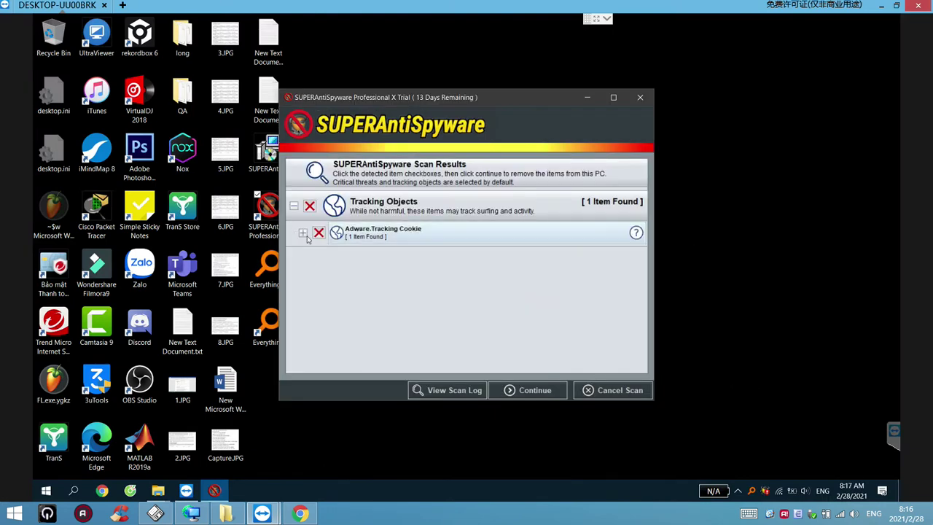
click(303, 234)
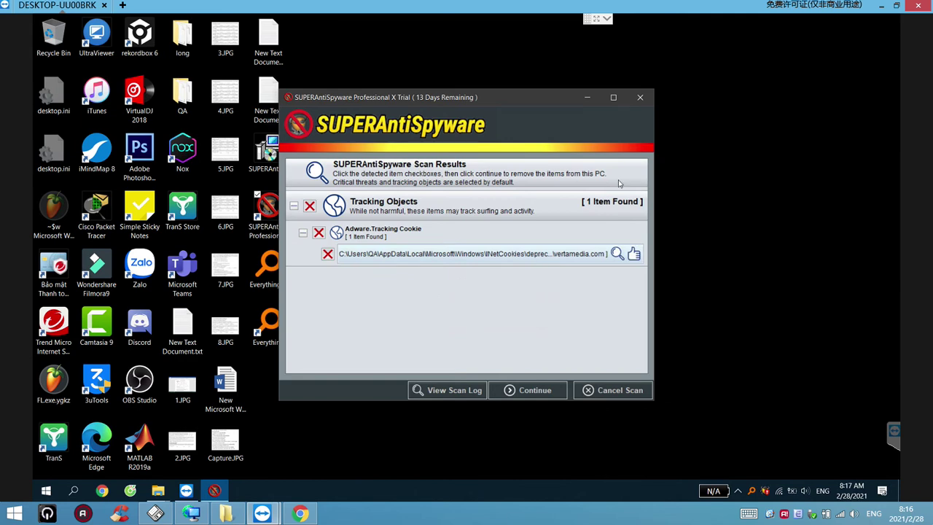
click(613, 97)
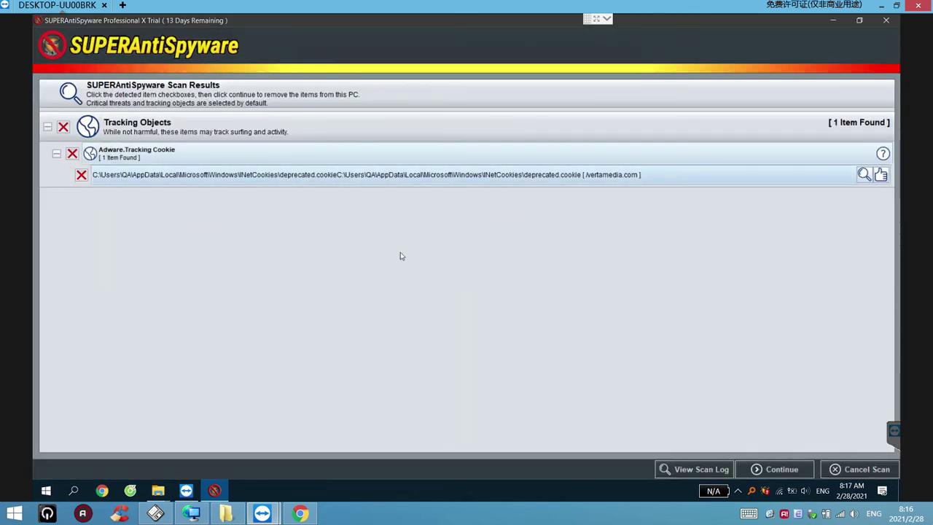
click(777, 472)
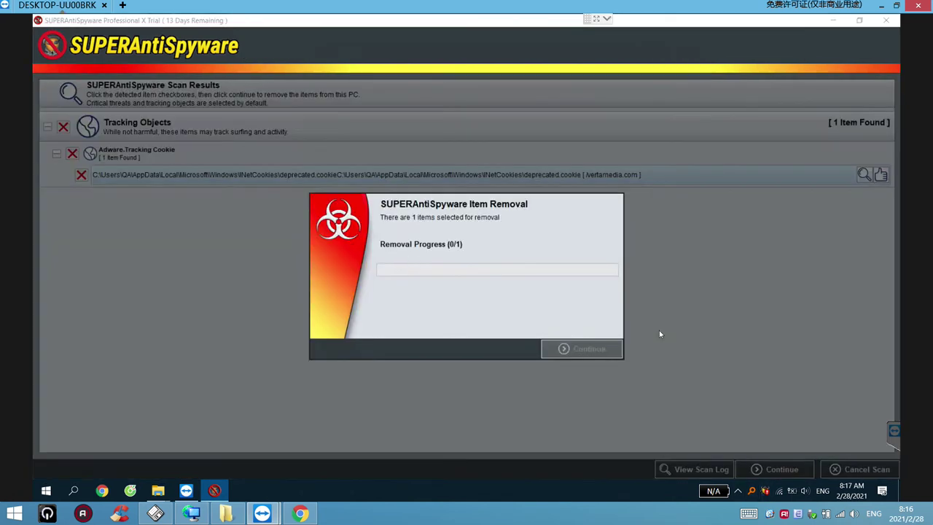
click(585, 348)
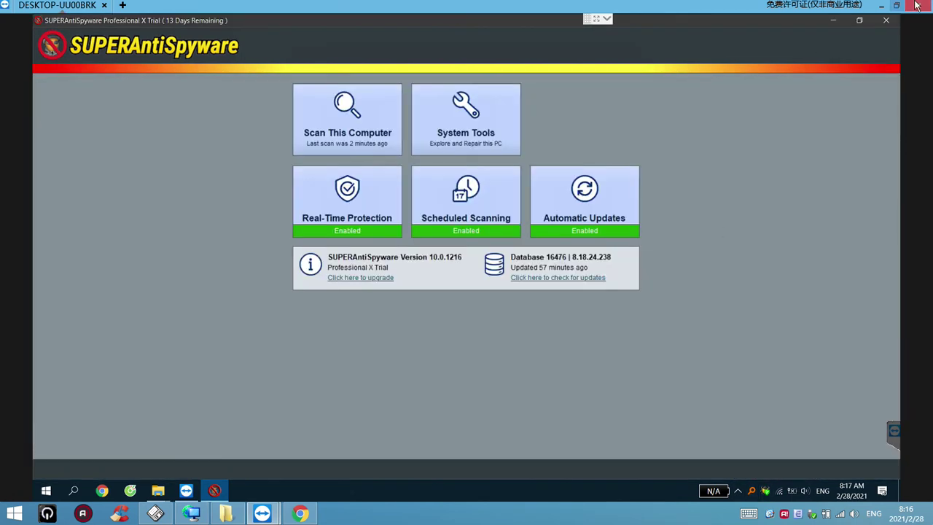
click(886, 20)
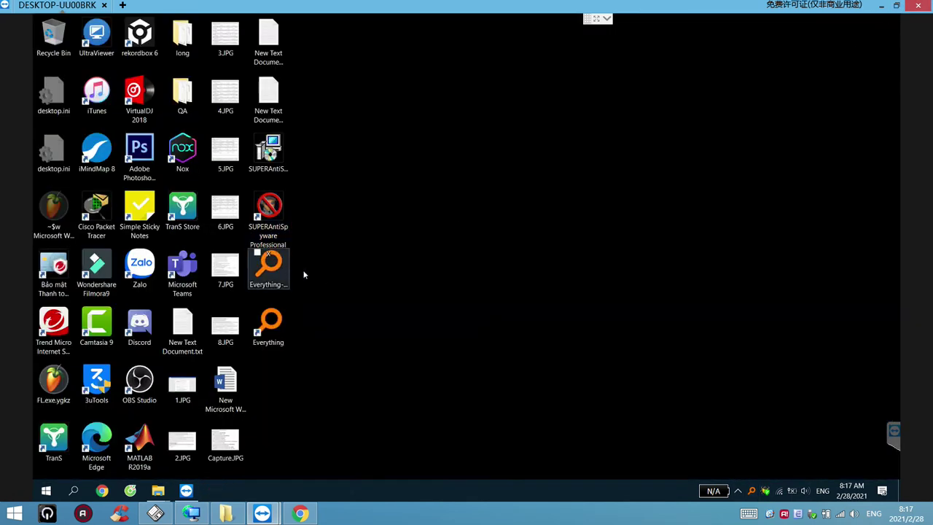
- Open New Text Document (2).txt from the remote desktop in Notepad and widen the window
right_click(325, 285)
click(281, 398)
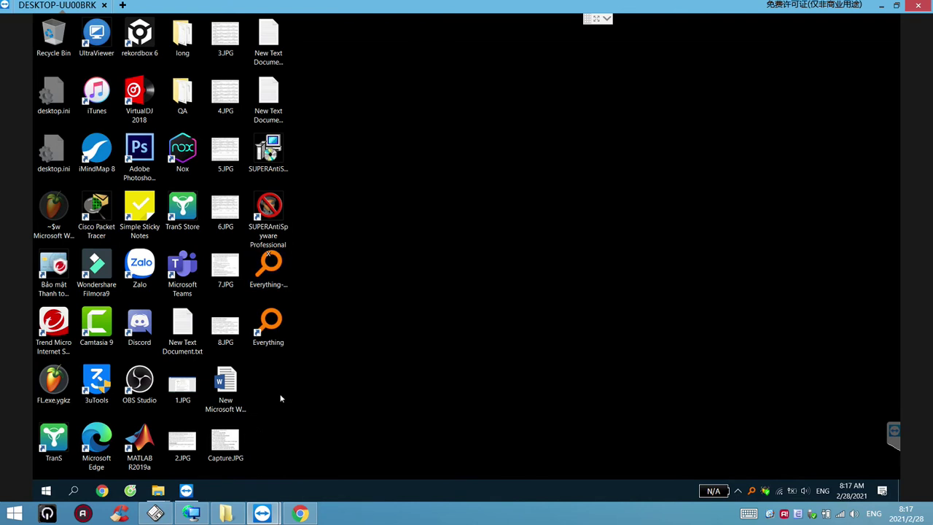
click(273, 98)
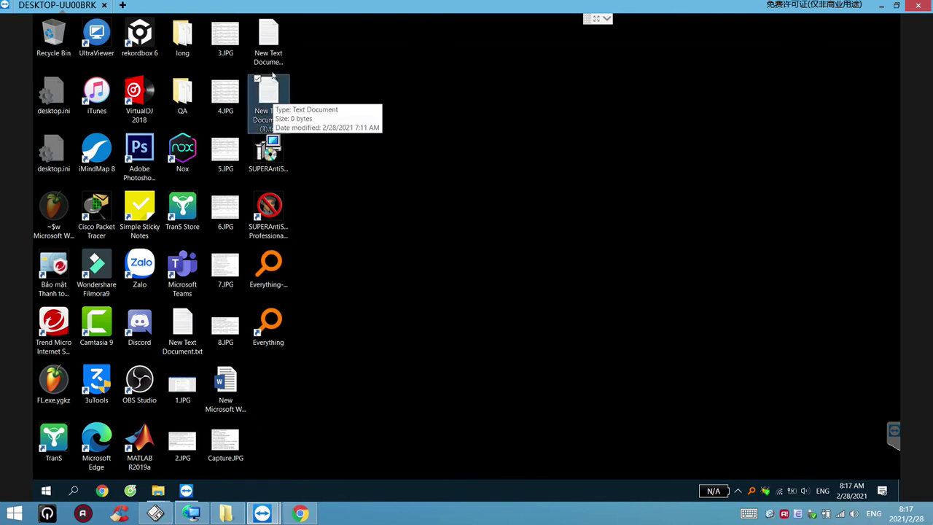
click(274, 50)
double_click(273, 49)
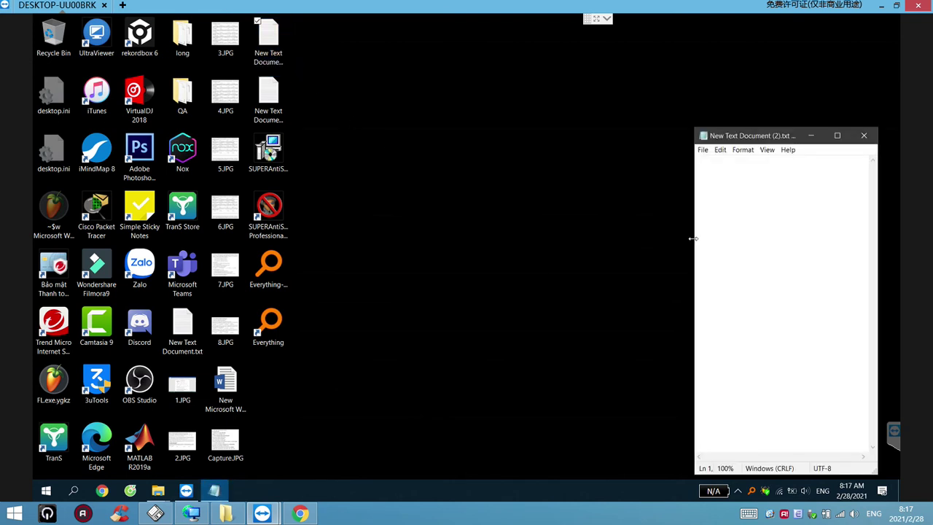
drag(694, 238, 341, 284)
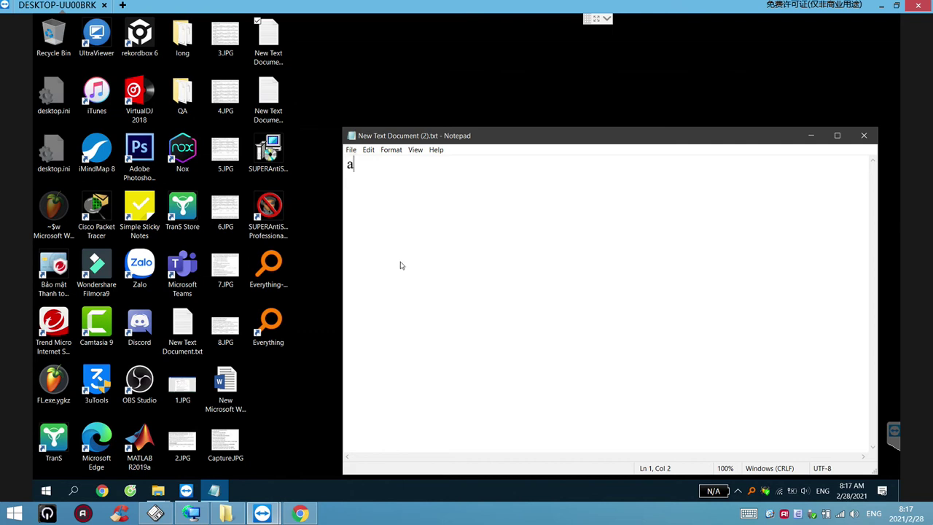
- Type the Vietnamese apology and note that the sample was saved and will be sent if needed
text(ta)
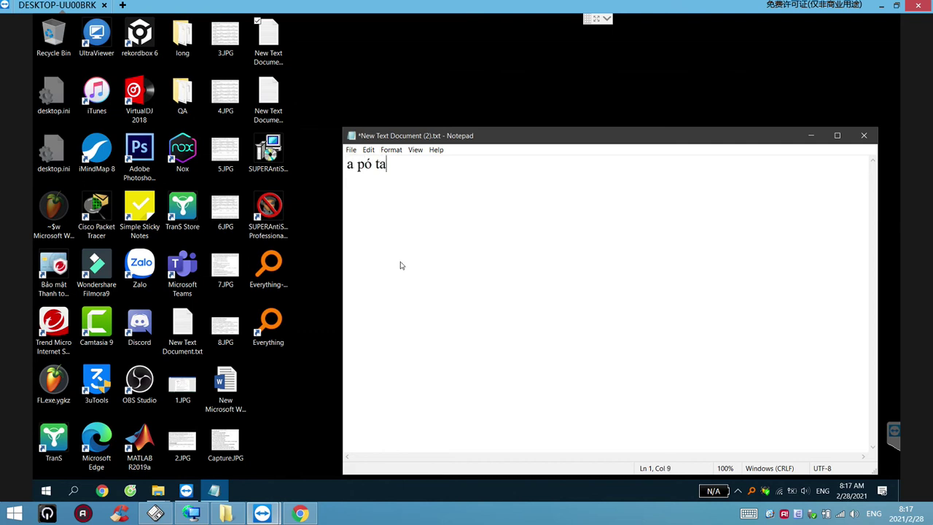
text(y rồi em ạ!  Mong em )
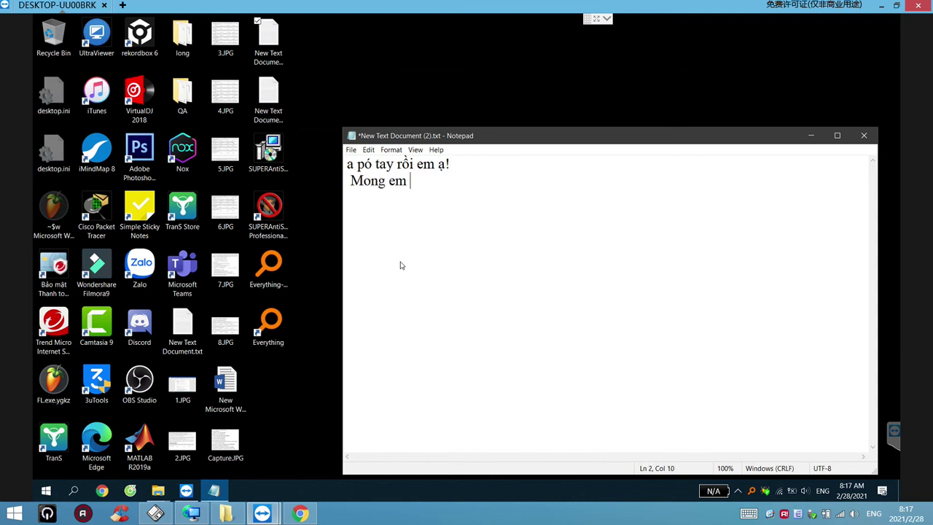
text(thông cảm)
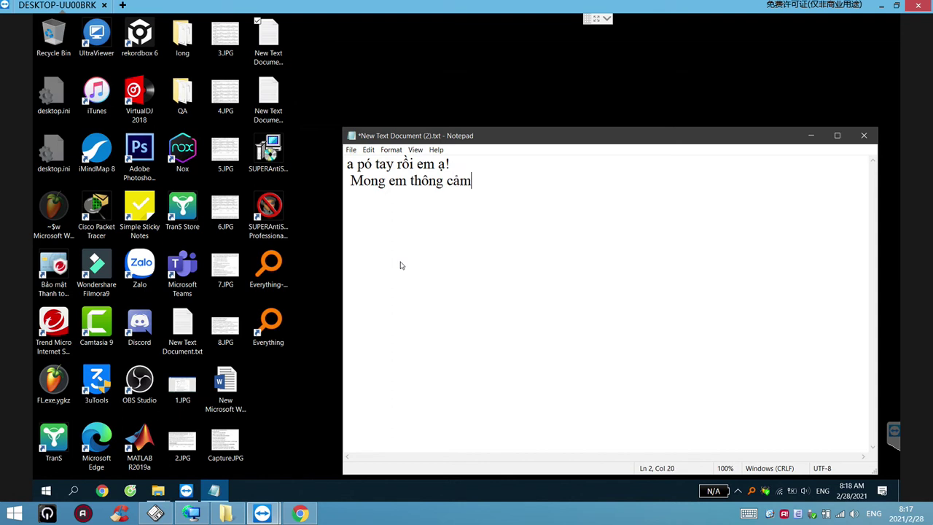
text( cho a nha :))
key(Return)
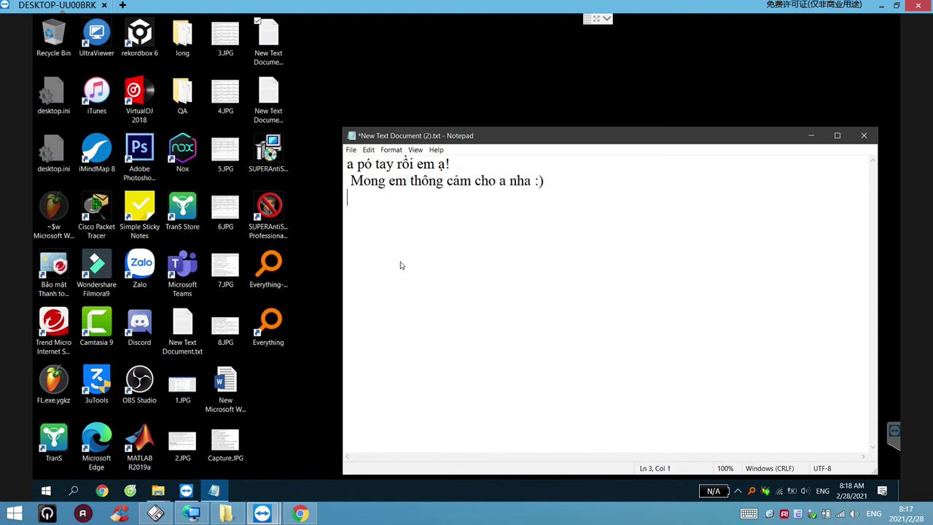
text(mà)
text( a đa)
text( lưu lại)
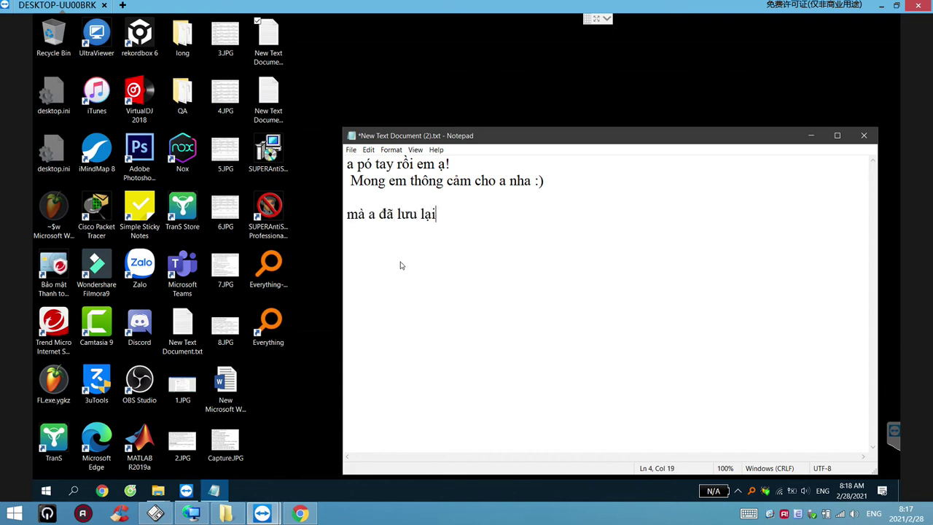
text( con này nế)
text(u cần a)
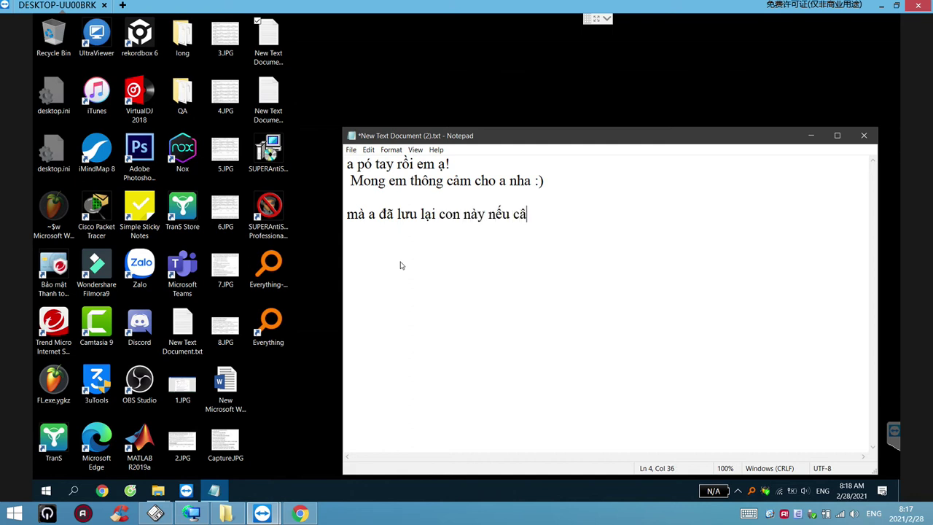
text( sẽ gui em nhé)
key(Return)
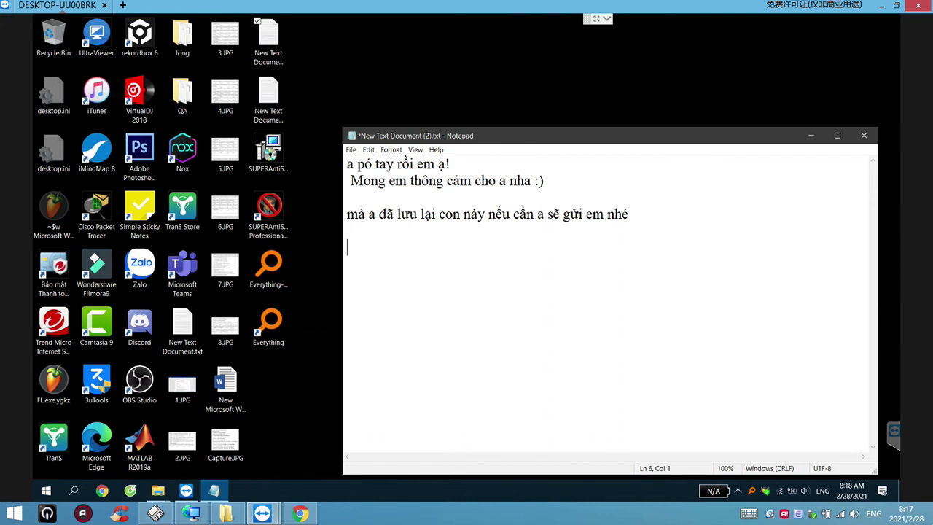
- Reposition Notepad and add that over 300 infected files were removed but encrypted files remain unrecoverable
drag(343, 130, 390, 291)
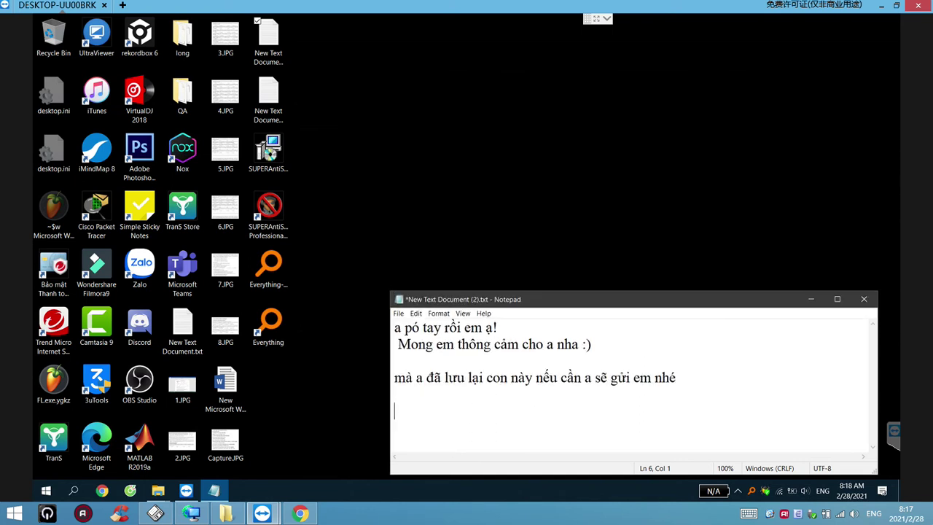
drag(614, 291, 581, 256)
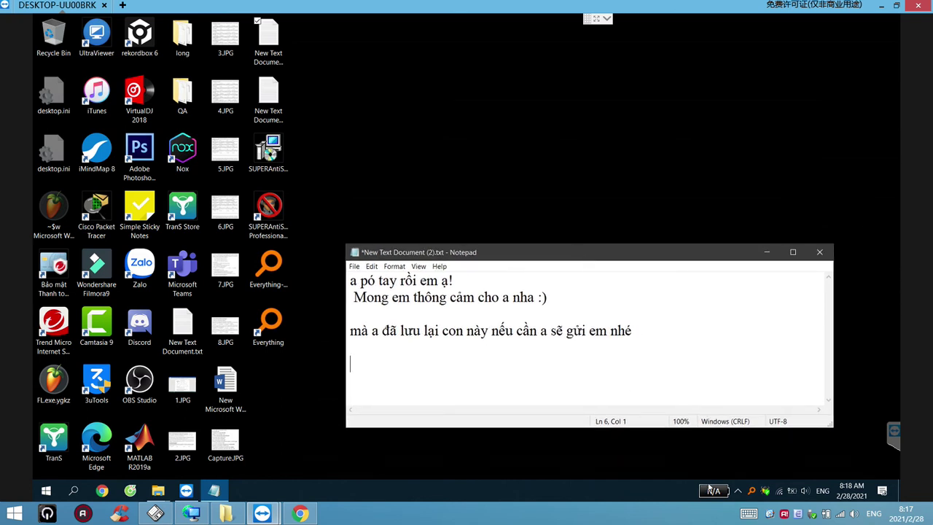
click(739, 492)
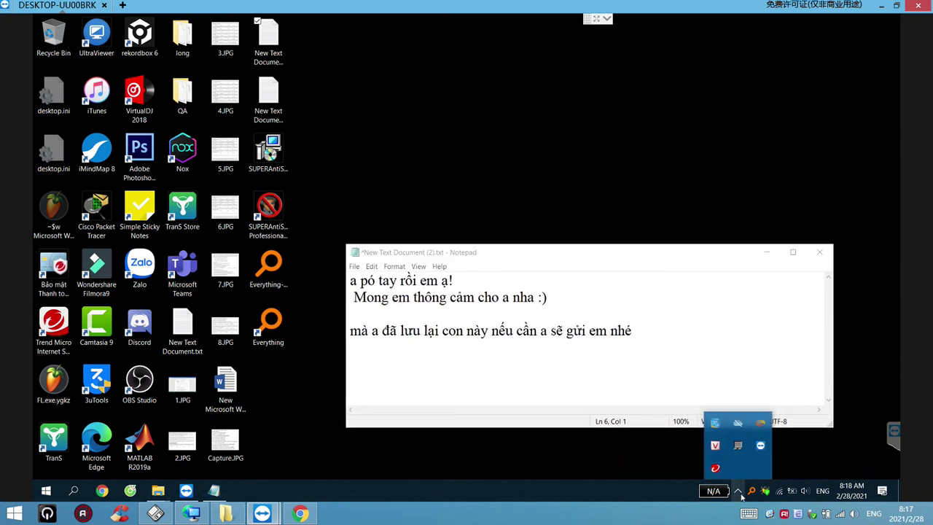
click(458, 379)
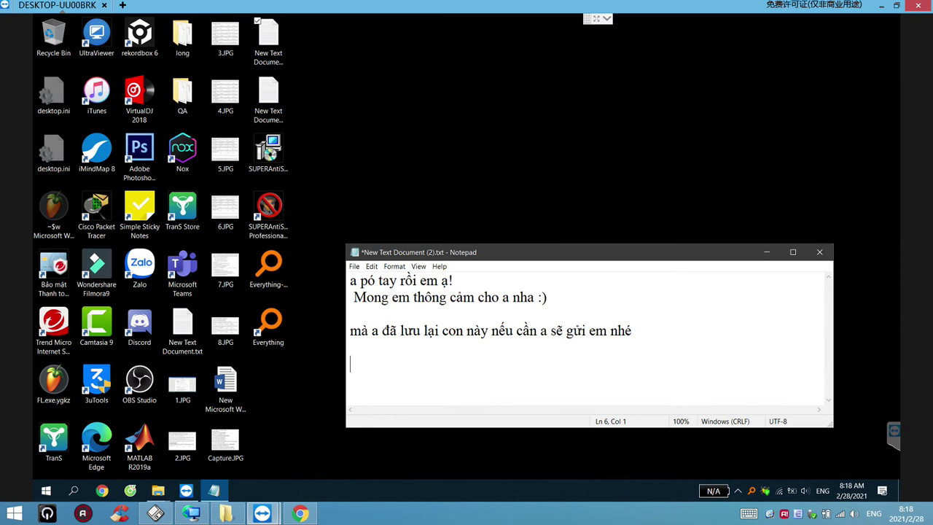
text(nãy a có quét )
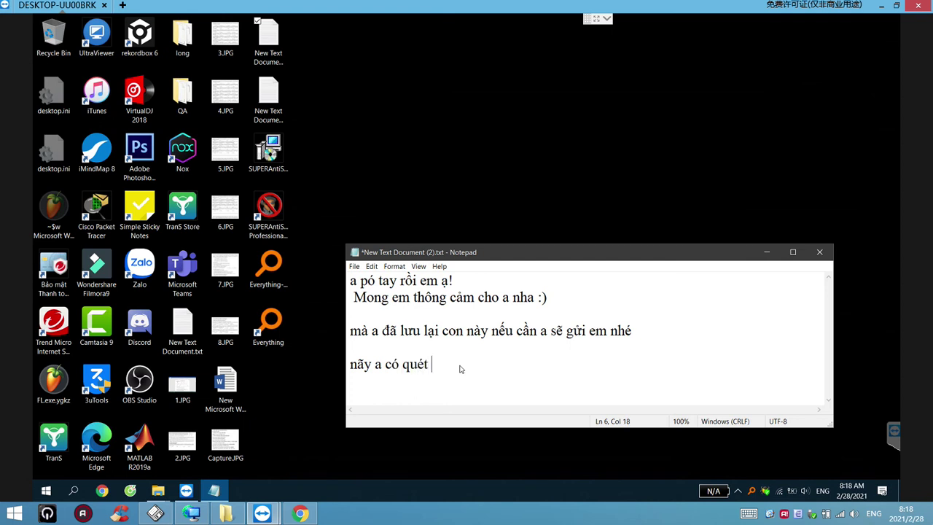
text(em thấy trên )
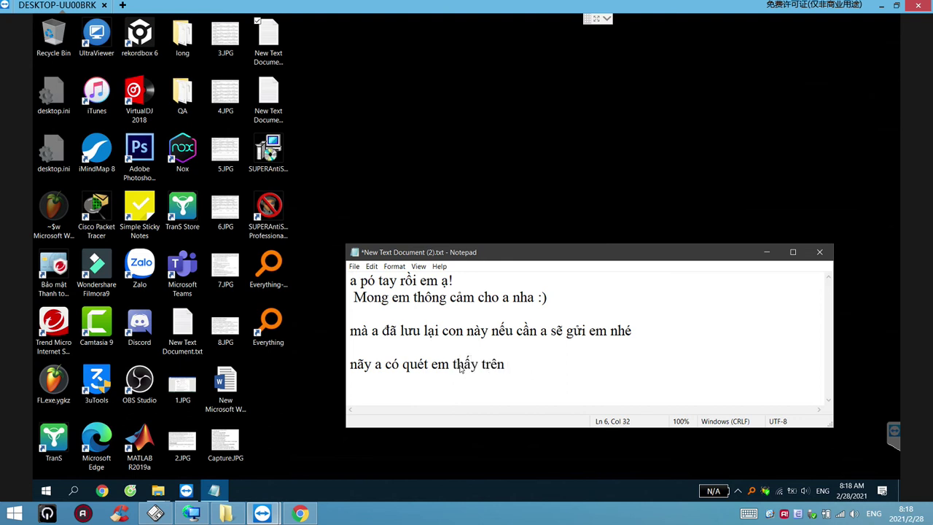
text(300 file nhiễm)
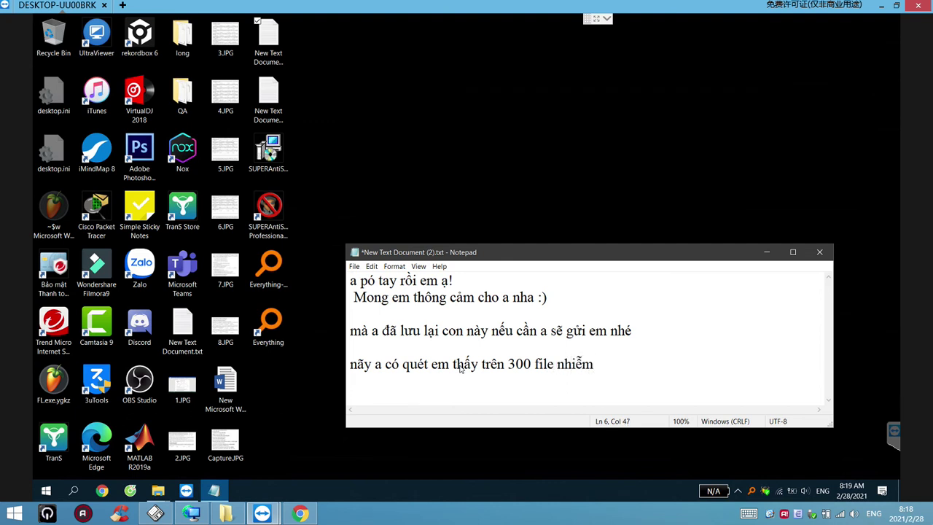
text( và đã diệt r)
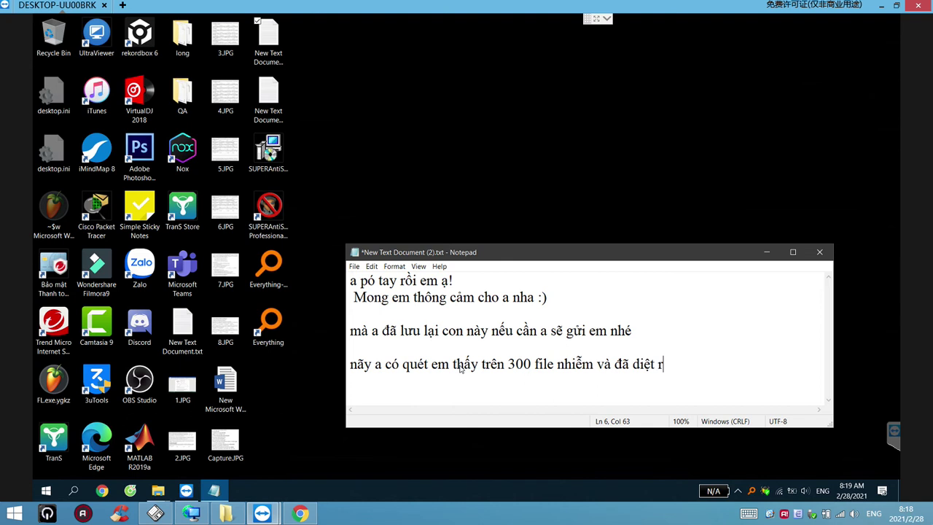
text(ồi em nhé)
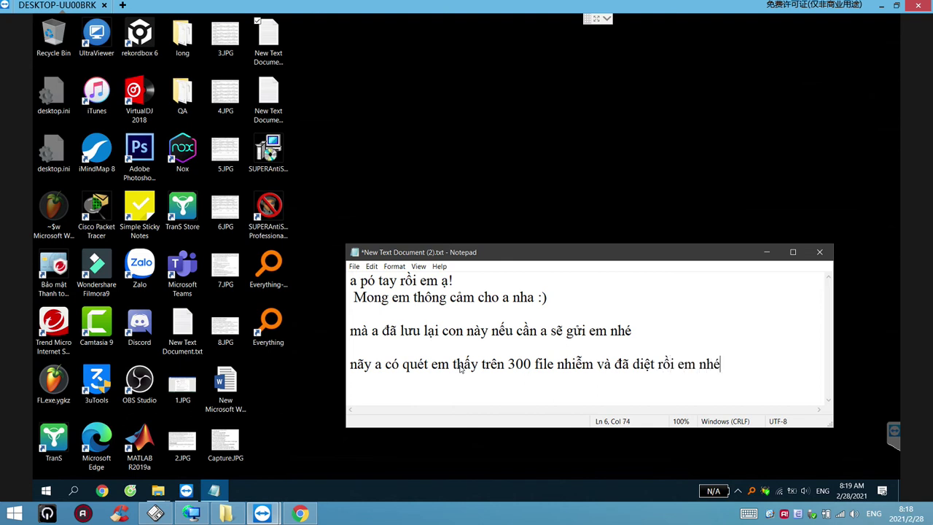
text( còn la)
text(i là file)
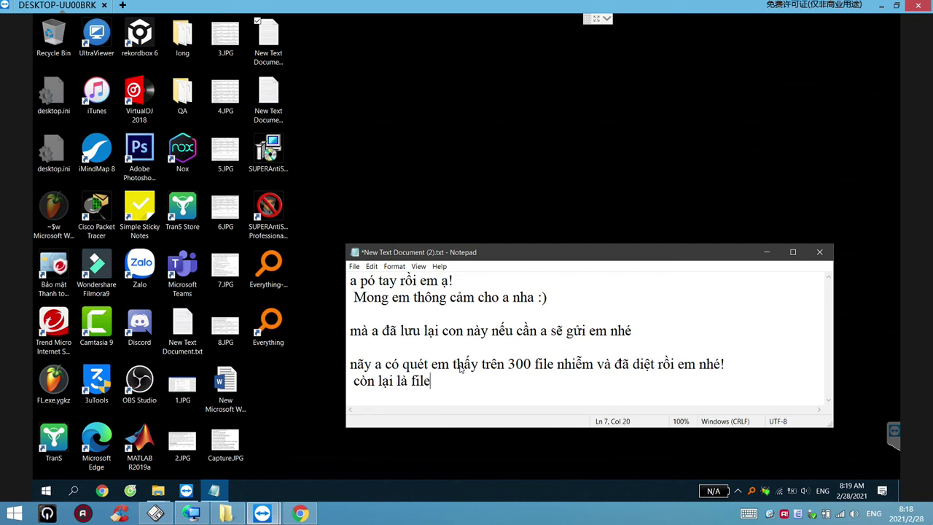
text( em đã bị )
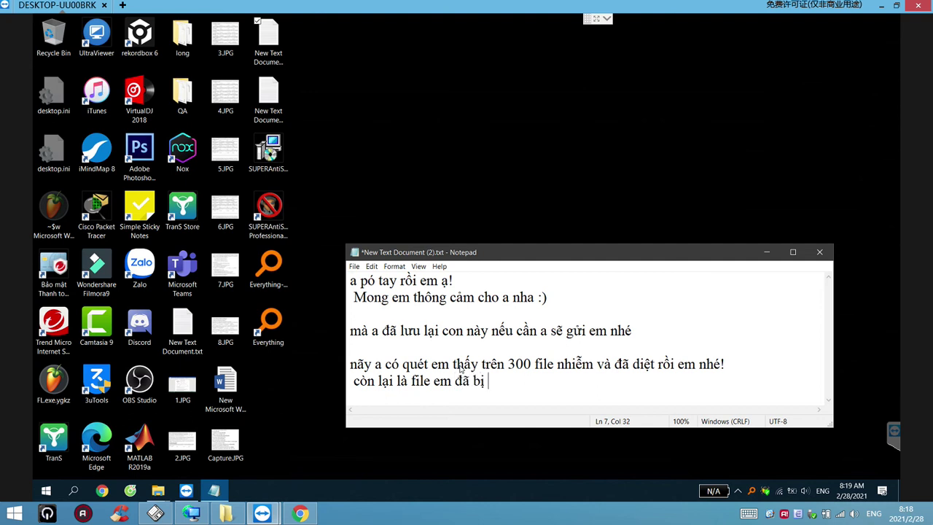
text(mã hóa chưa the )
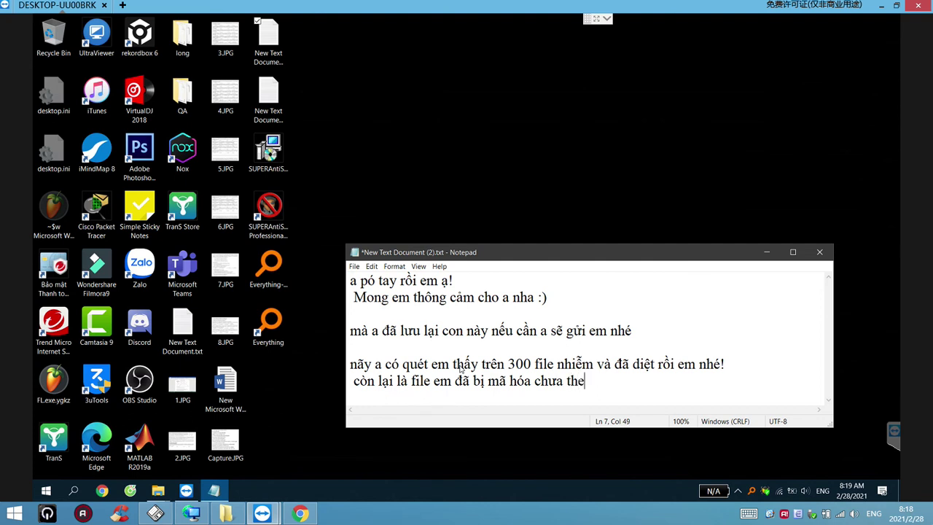
text(khô)
text(i phụ)
text(c lại được )
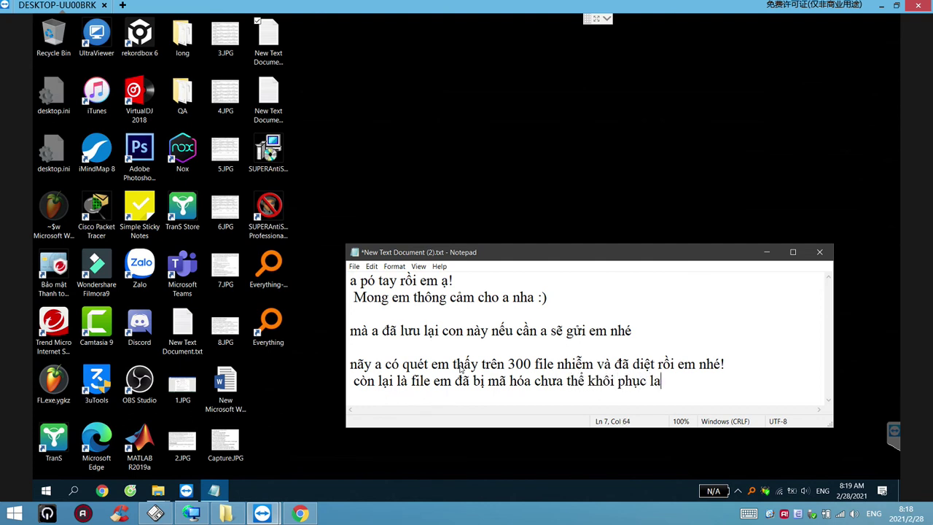
text(em nha!)
key(Return)
key(Return)
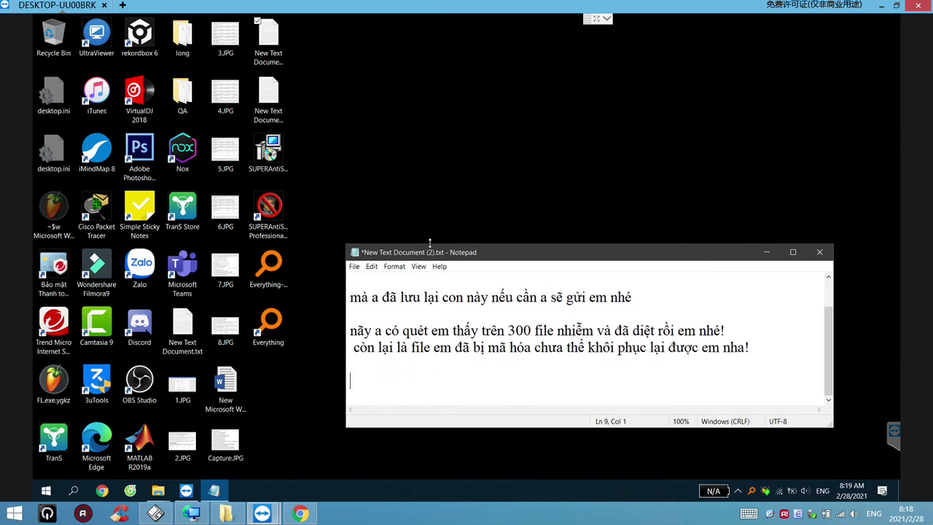
drag(433, 244, 441, 153)
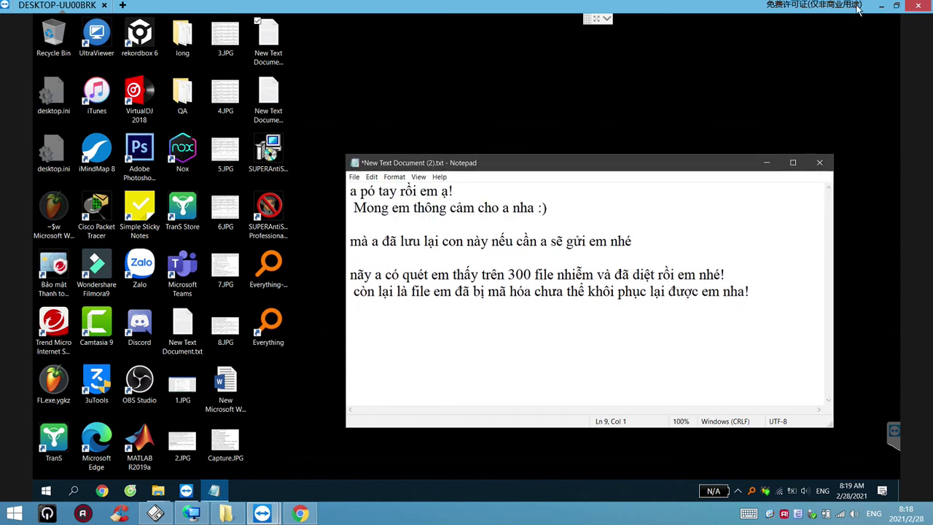
- Minimize TeamViewer and Chrome, then cut 99F9.zip and Virus.cmd from the desktop
click(881, 6)
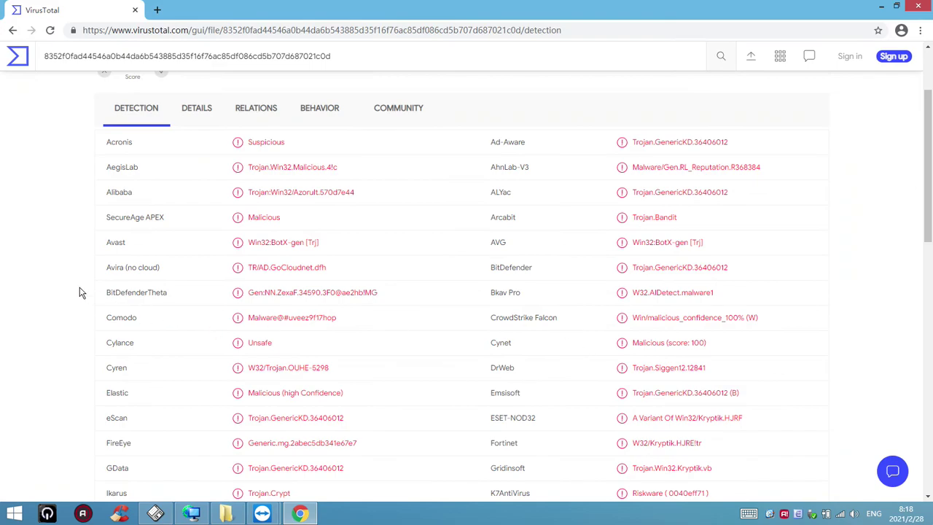
scroll(437, 160, up, 2)
click(881, 6)
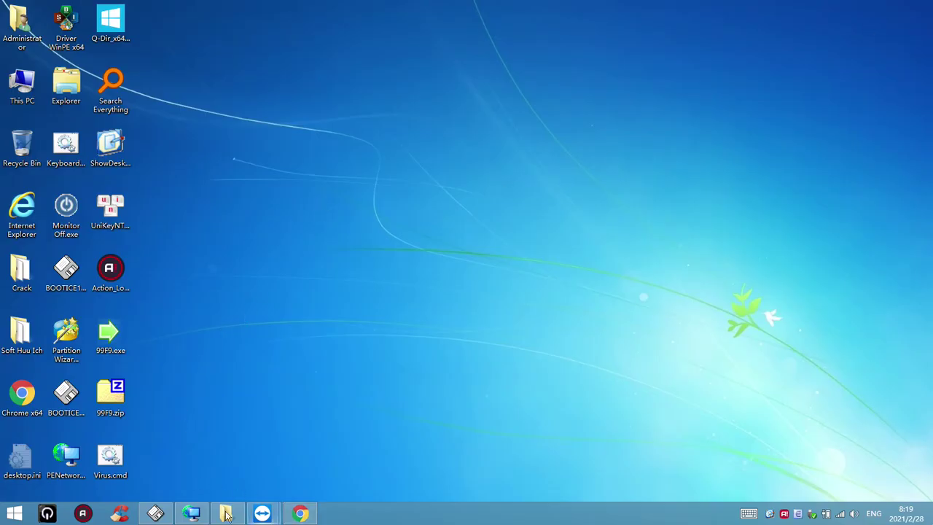
click(110, 398)
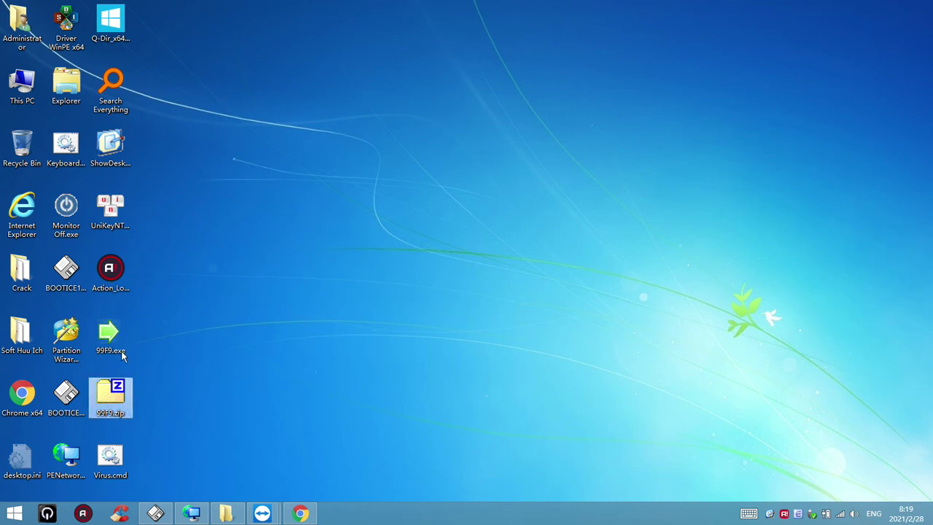
ctrl+click(119, 458)
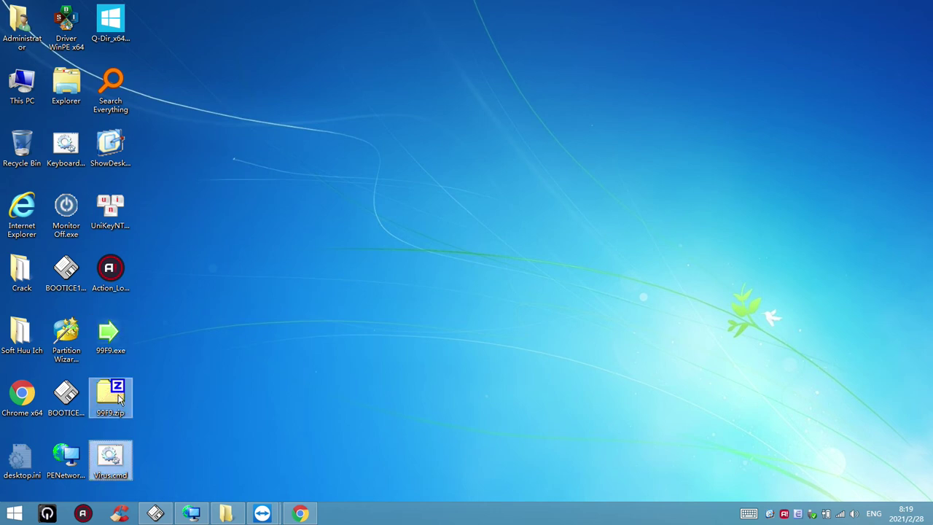
key(ctrl+x)
- Paste the two cut files onto the Life Boot (U:) drive in This PC
click(228, 516)
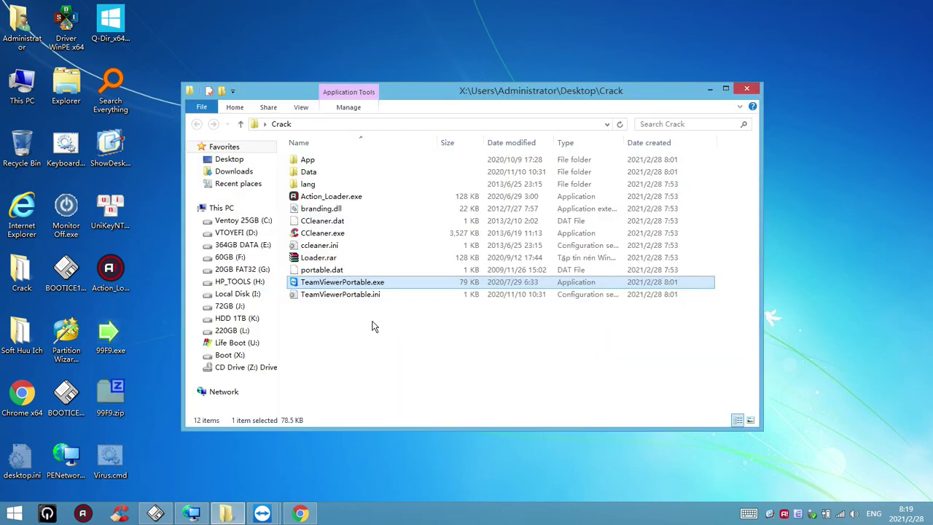
click(230, 209)
click(380, 301)
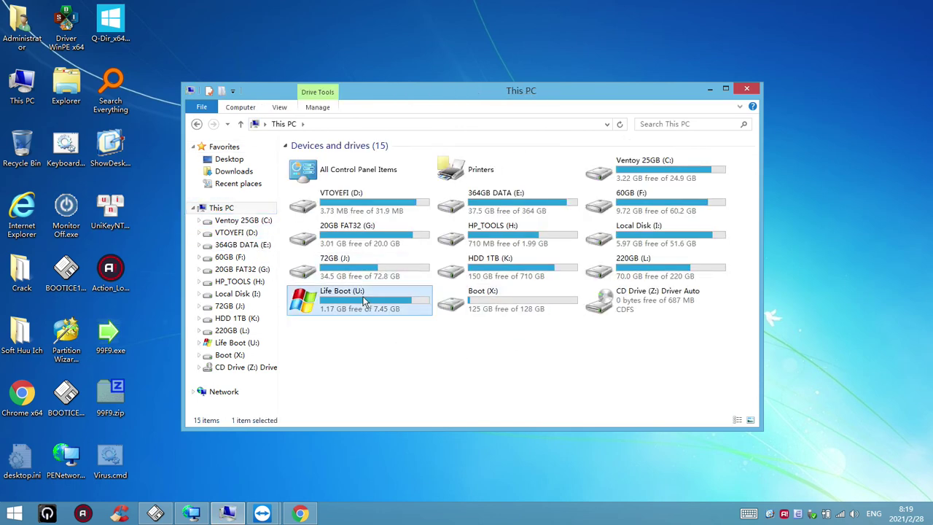
right_click(406, 296)
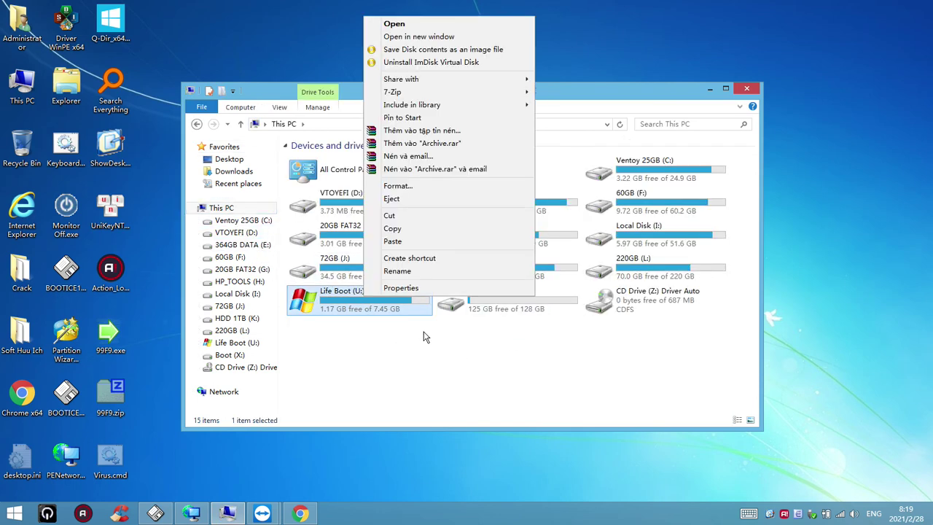
click(398, 241)
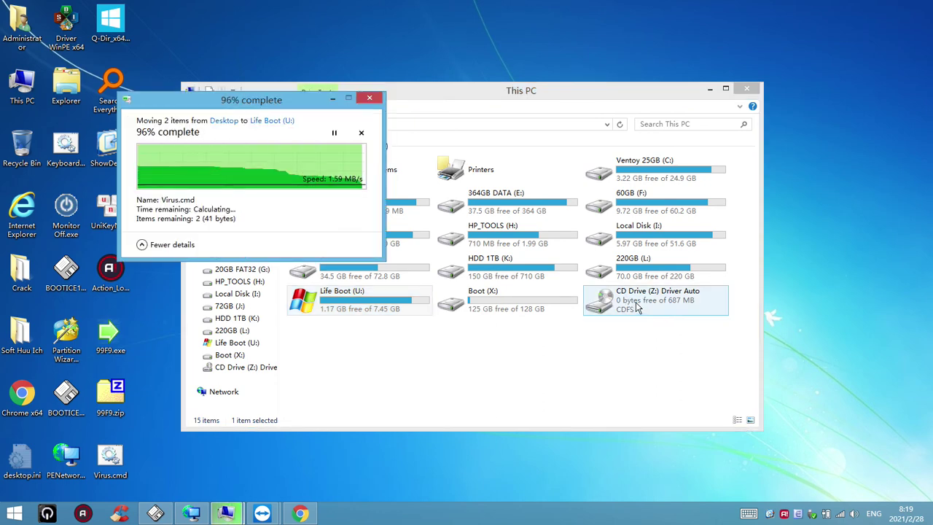
click(608, 341)
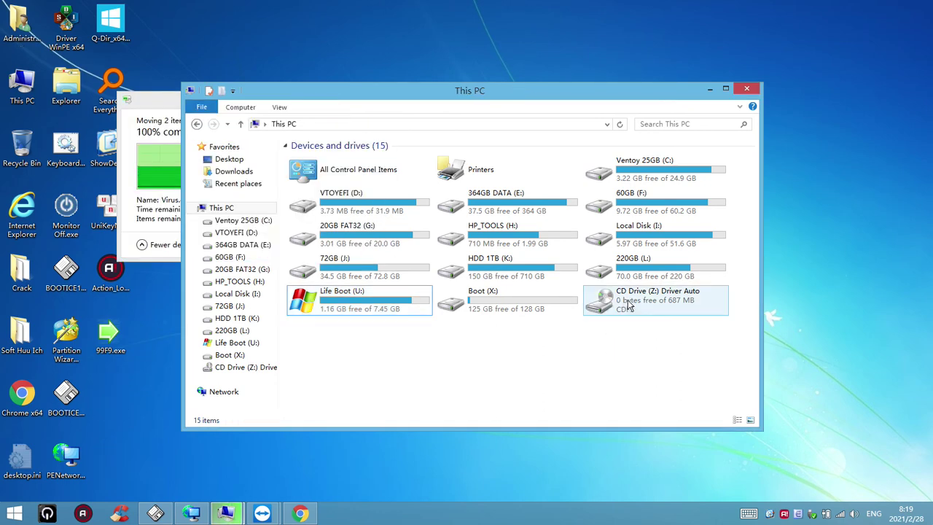
click(627, 302)
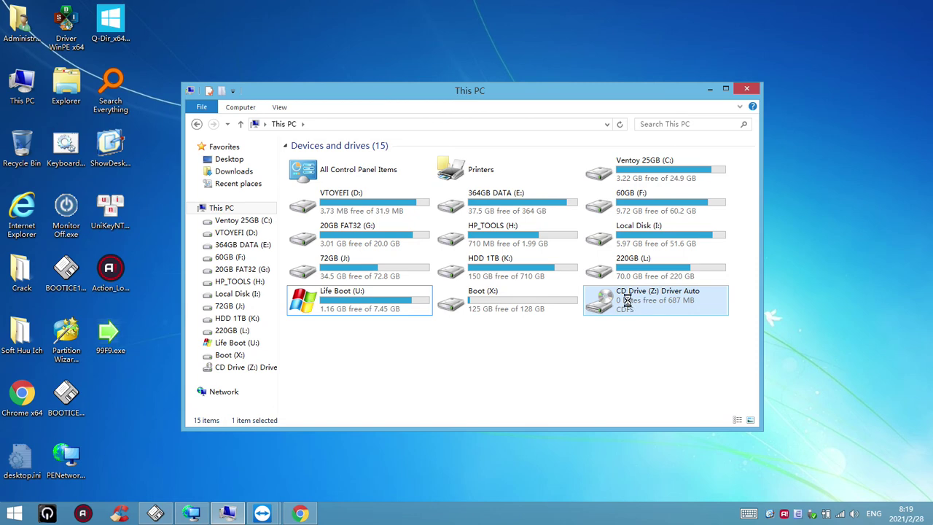
- Eject CD Drive (Z:) and refresh This PC so it lists 14 devices and drives
right_click(628, 301)
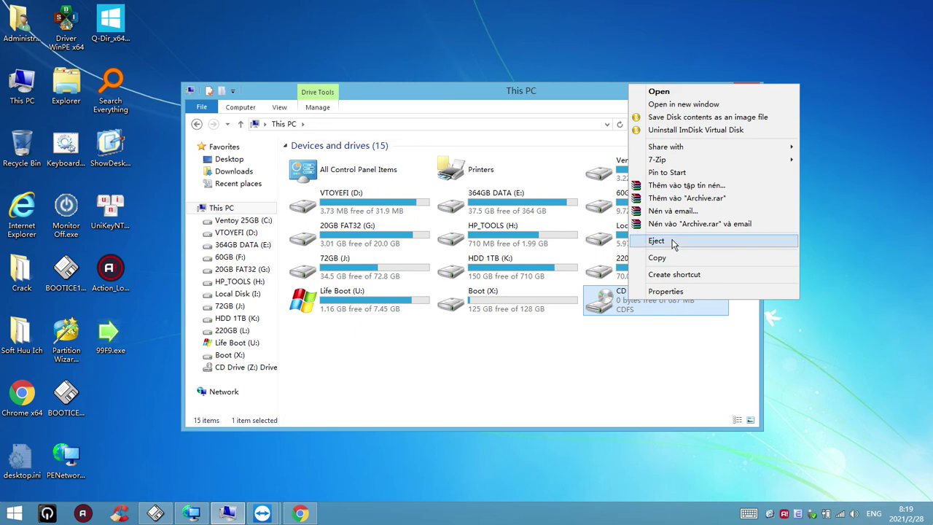
click(674, 243)
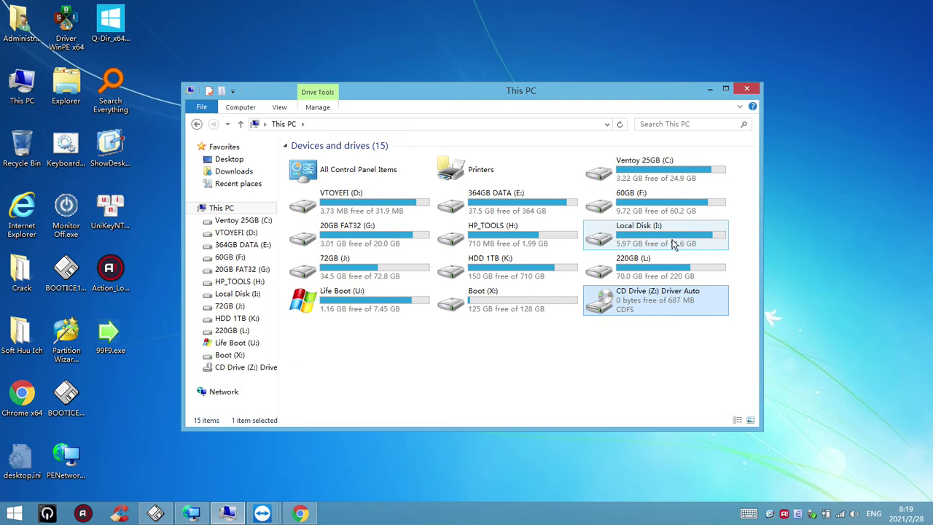
right_click(502, 377)
click(522, 290)
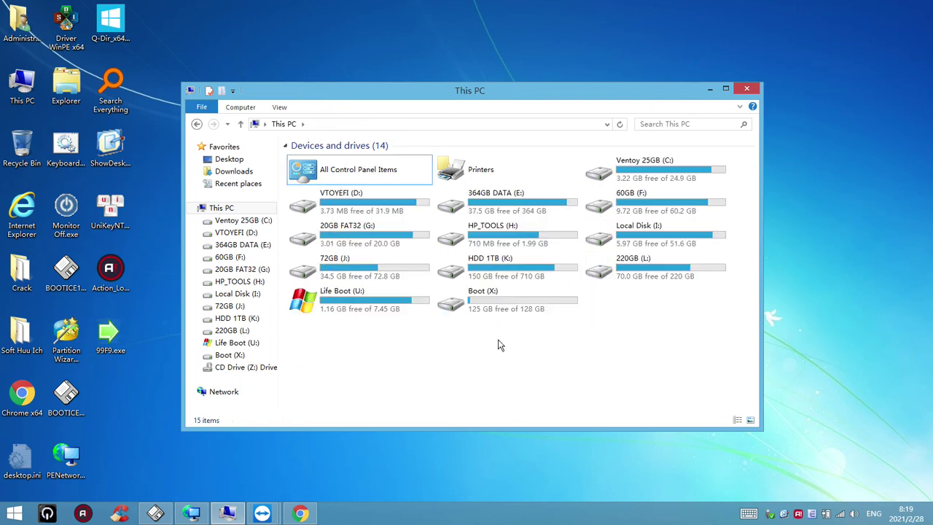
click(393, 203)
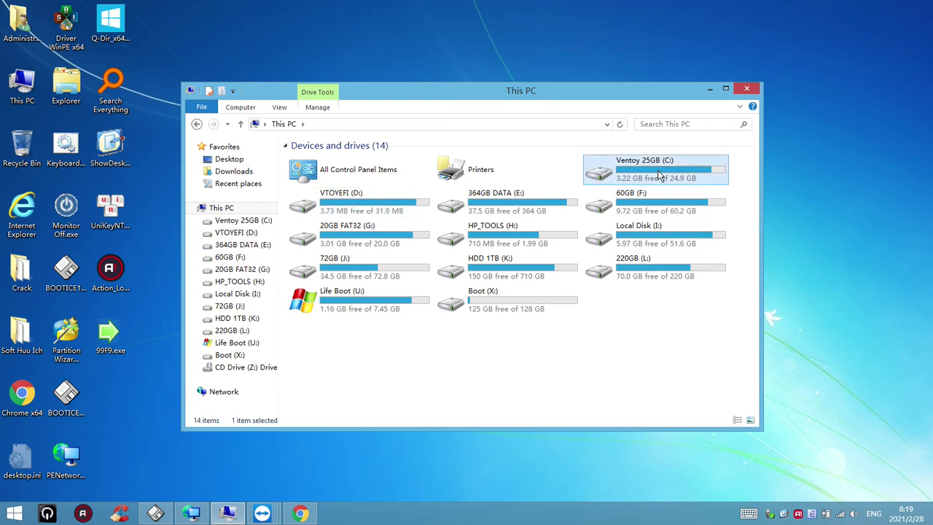
click(66, 272)
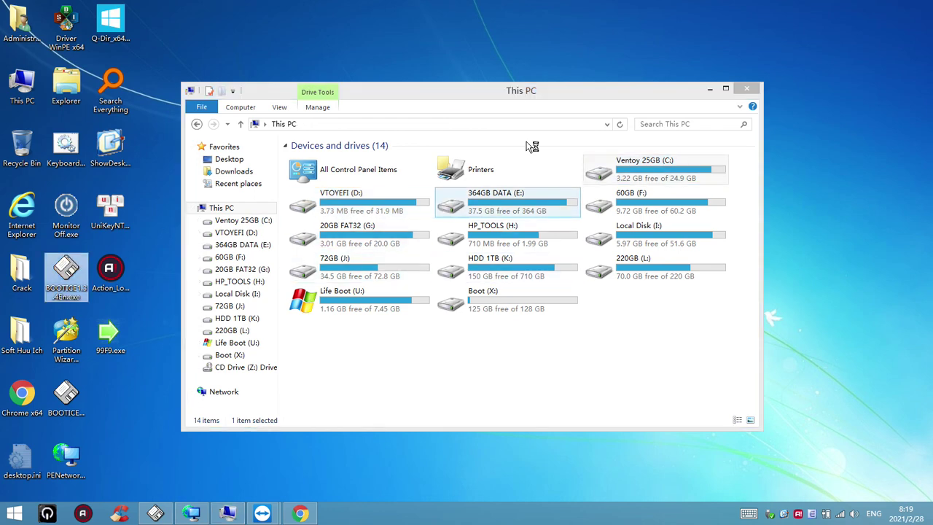
- Move This PC and BOOTICE apart, then unhide the VTOYEFI partition on the Generic Flash Disk
drag(460, 92, 627, 92)
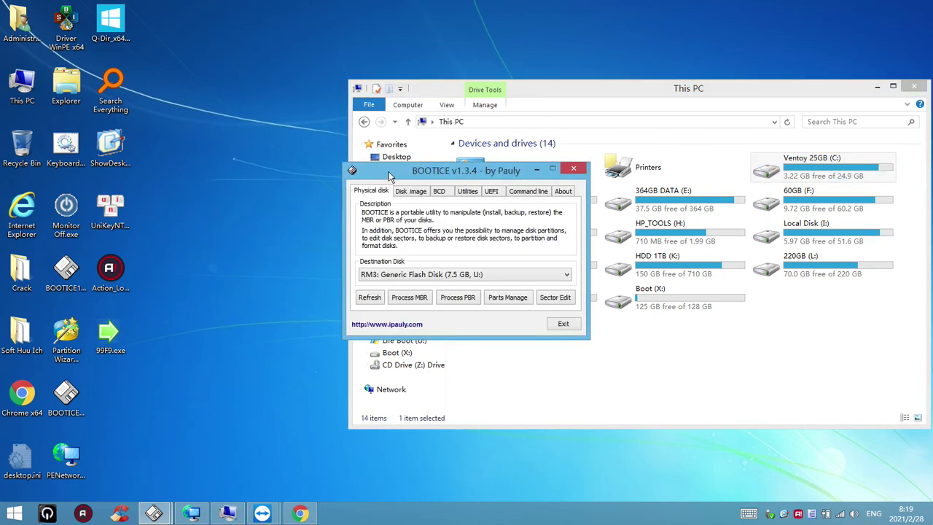
drag(388, 172, 45, 209)
click(152, 333)
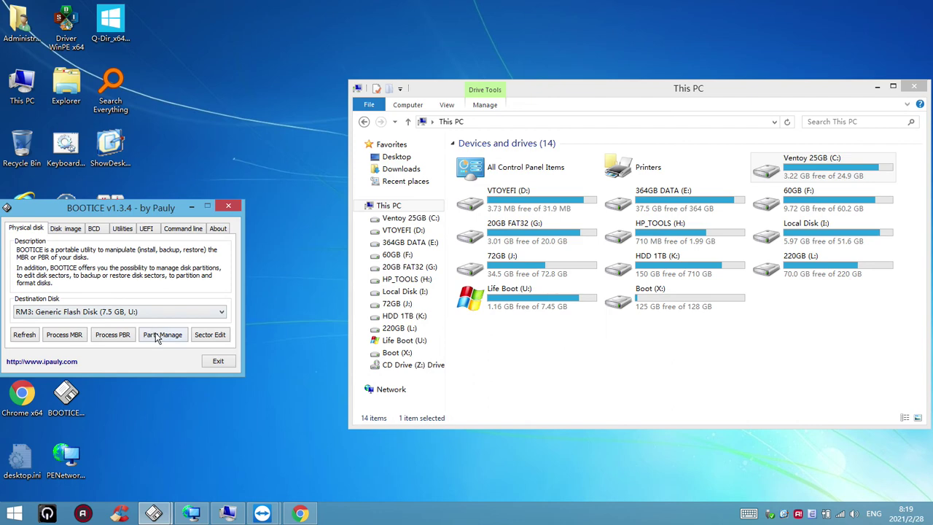
click(162, 213)
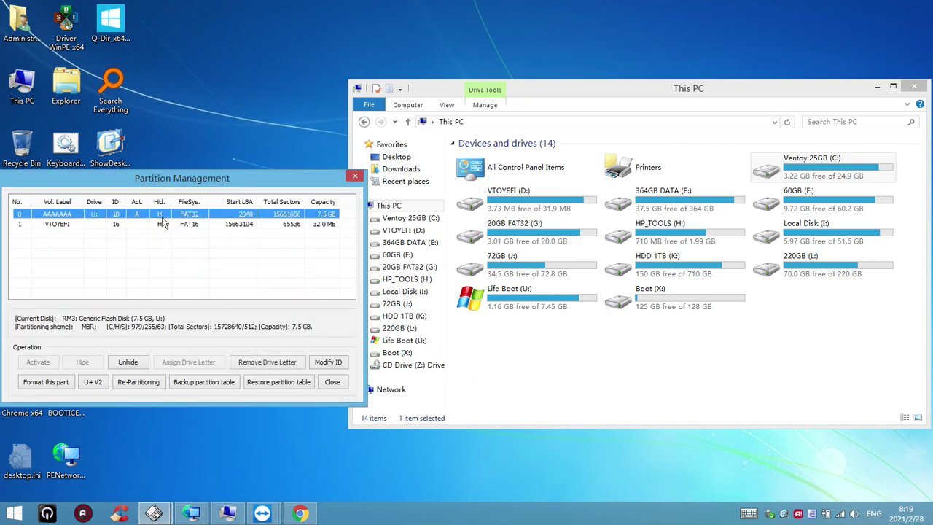
click(165, 224)
click(131, 362)
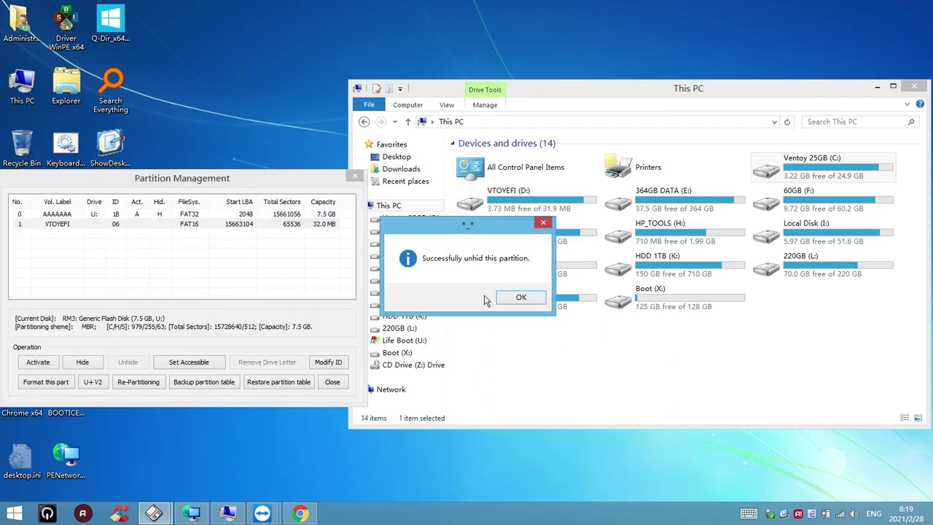
click(530, 297)
- Unhide the AAAAAAA partition as well and close Partition Management
click(166, 214)
click(128, 365)
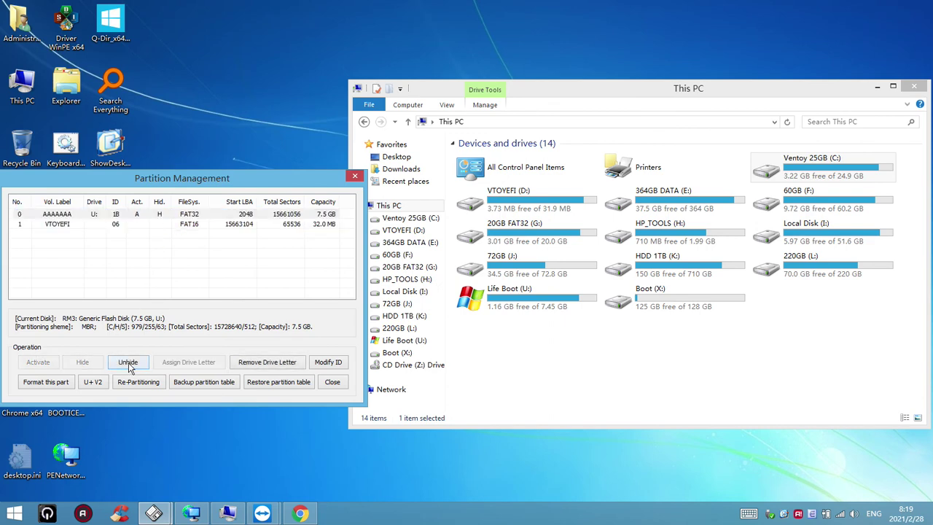
click(515, 298)
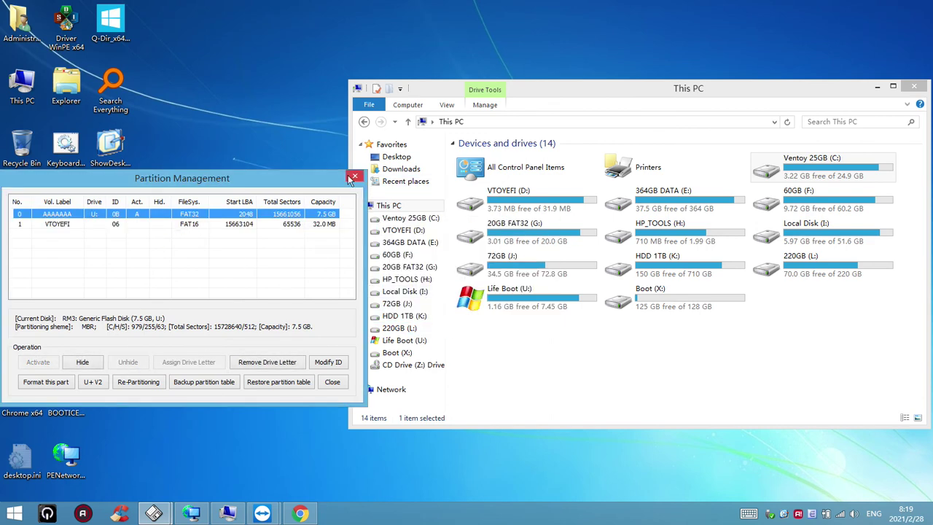
click(355, 176)
click(69, 312)
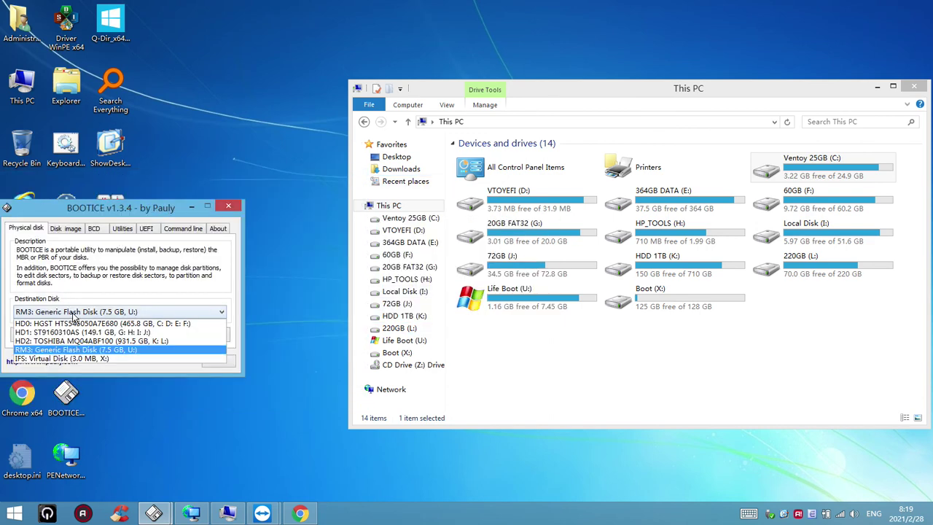
click(81, 323)
- Unhide the Ventoy 25GB and VTOYEFI partitions on the 465.8 GB HGST disk
click(164, 332)
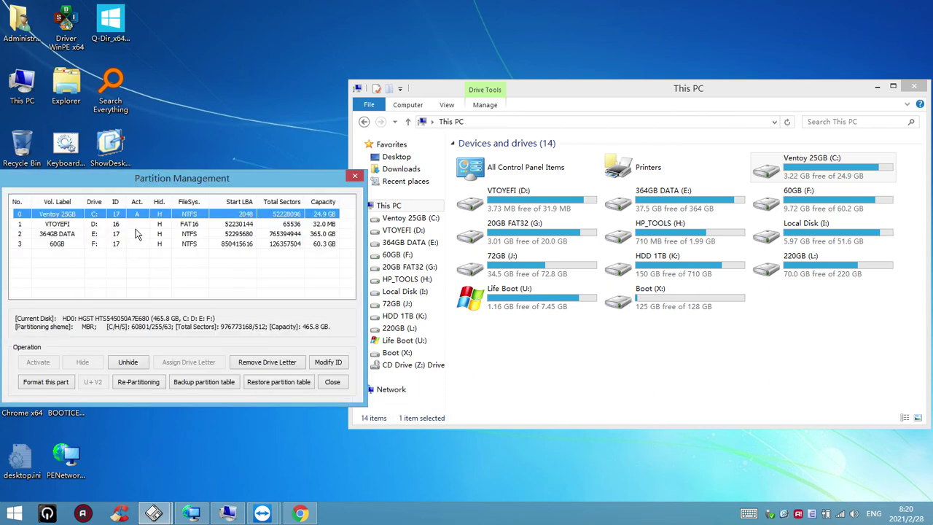
click(143, 225)
click(163, 214)
click(129, 362)
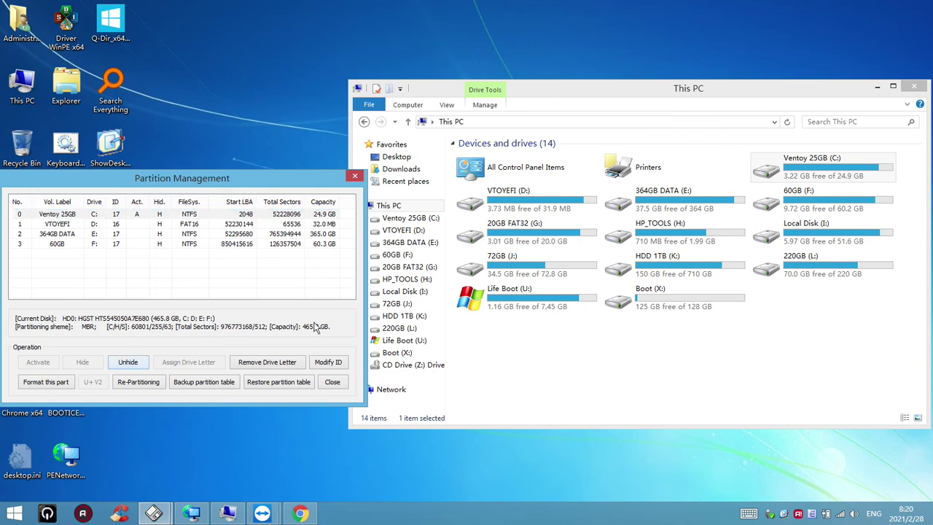
click(513, 299)
click(170, 224)
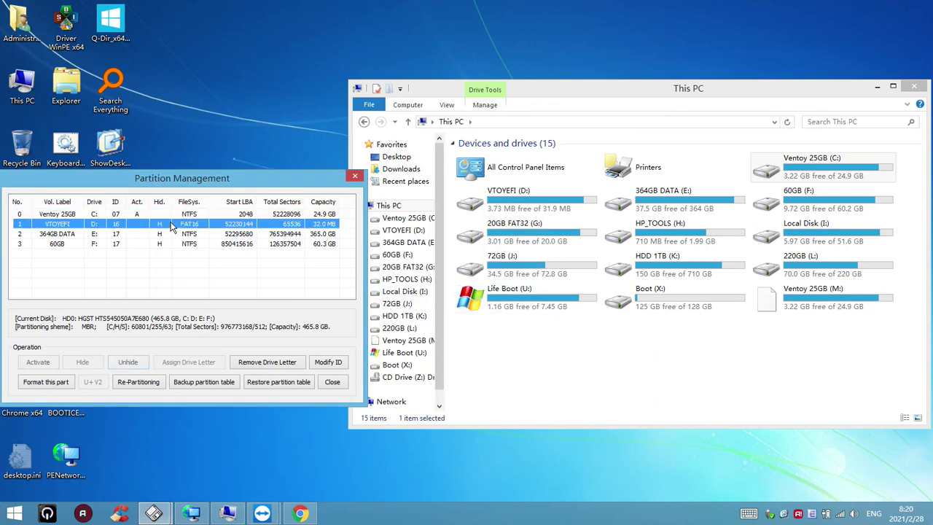
click(127, 362)
click(517, 297)
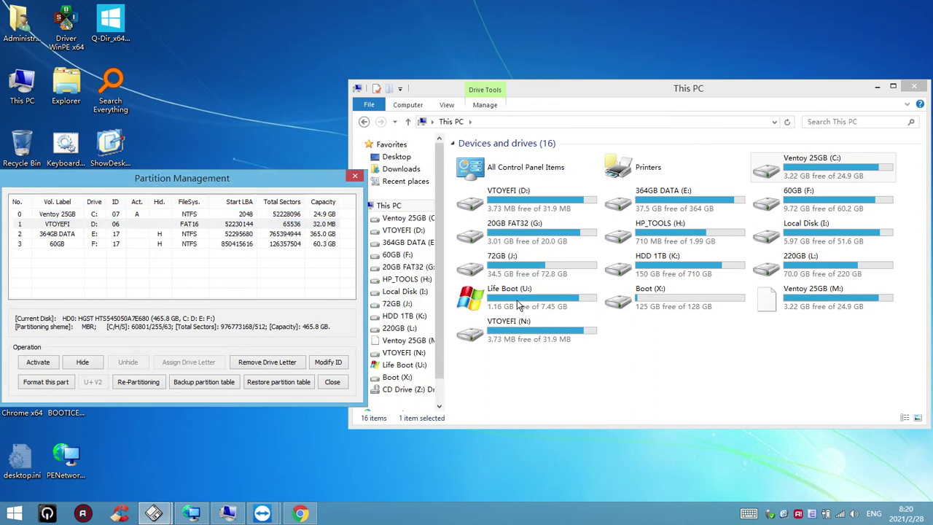
- Unhide the 364GB DATA and 60GB partitions, then close Partition Management
click(172, 233)
click(137, 362)
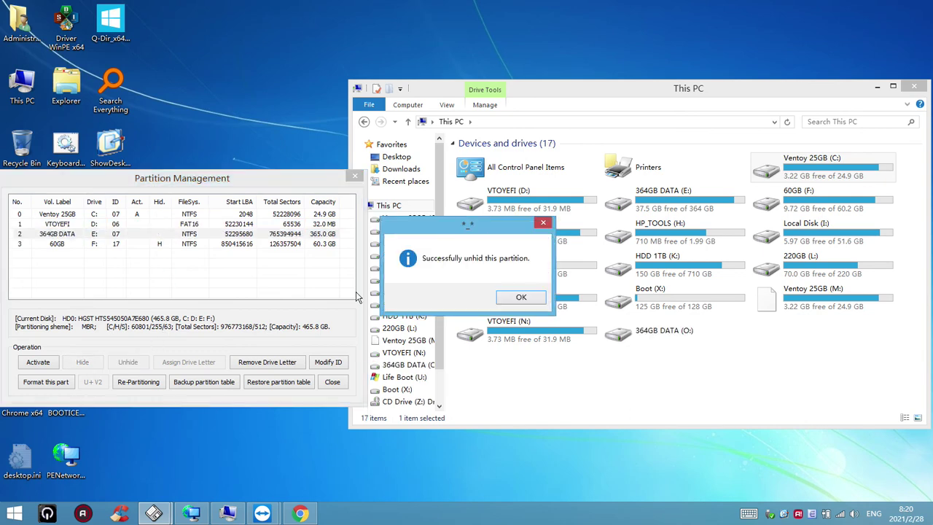
click(503, 297)
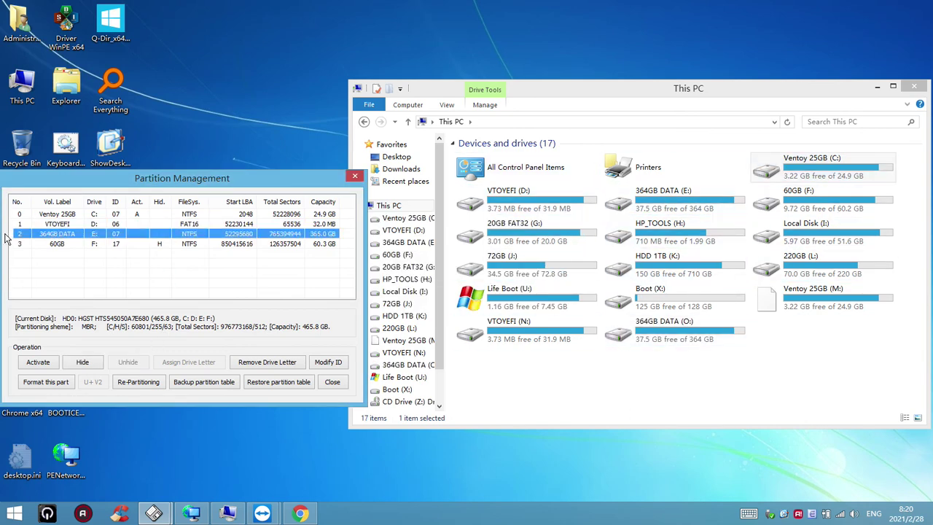
click(133, 244)
click(131, 362)
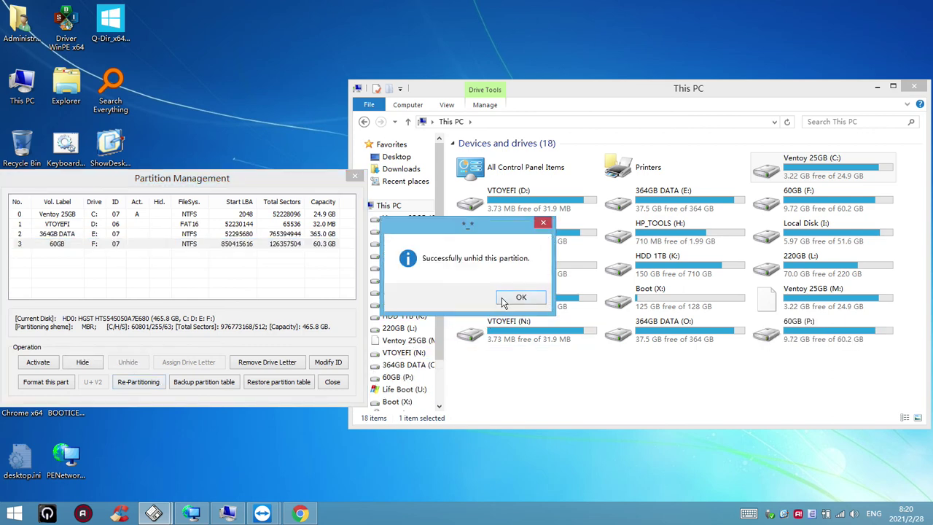
key(Return)
click(355, 177)
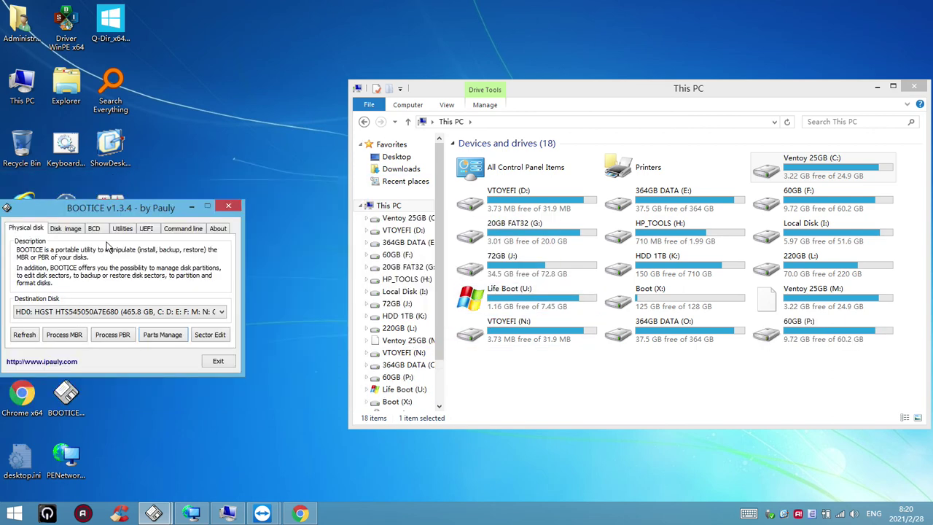
- Choose the 149.1 GB HD1 disk and unhide its 20GB FAT32 and HP_TOOLS partitions
click(129, 311)
click(119, 333)
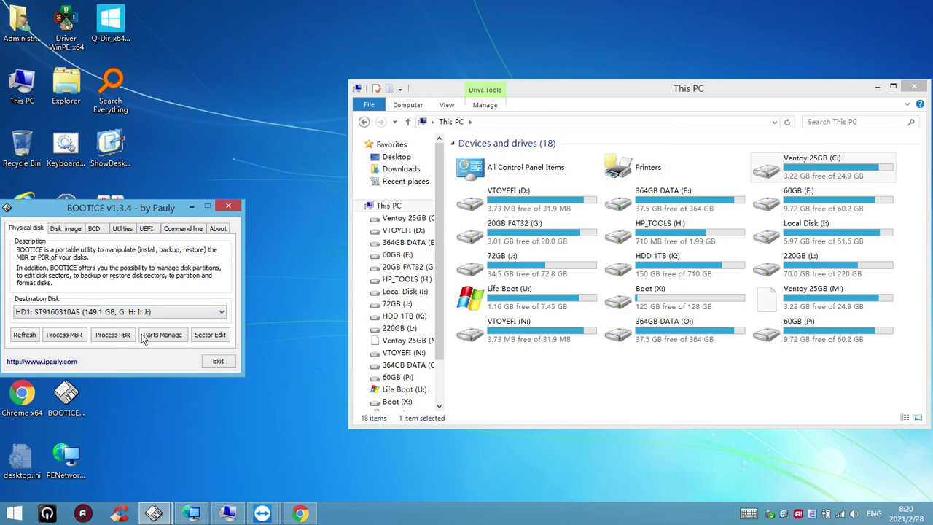
click(151, 334)
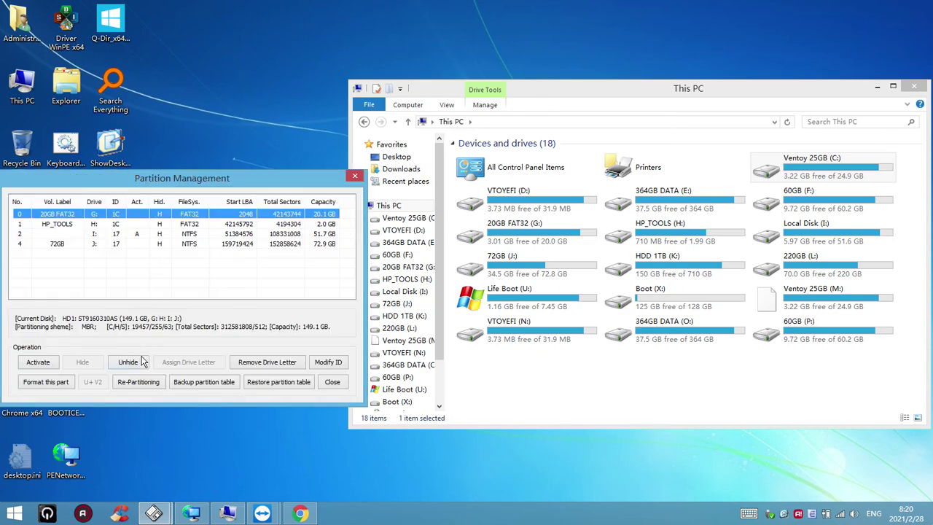
click(128, 362)
click(516, 300)
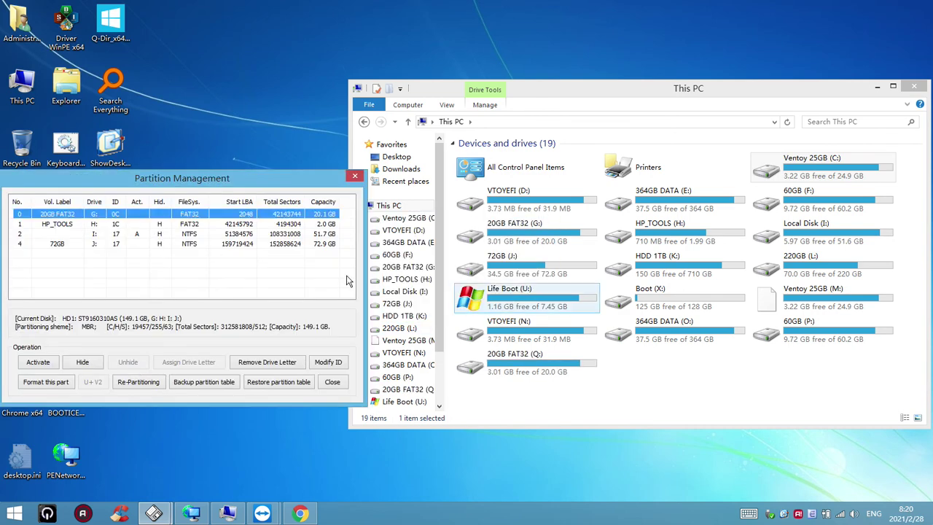
click(183, 223)
click(127, 362)
click(519, 297)
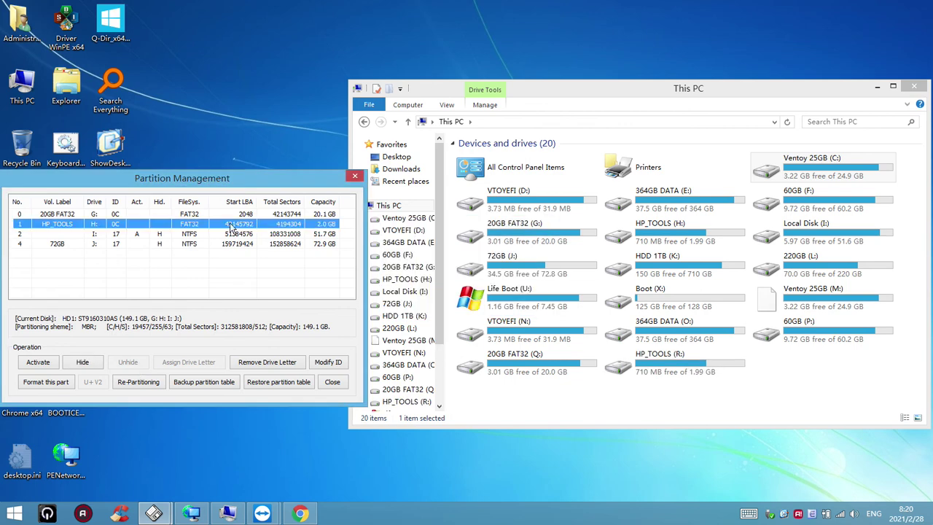
- Unhide the unlabelled I: partition and the 72GB partition on HD1
click(171, 233)
click(130, 362)
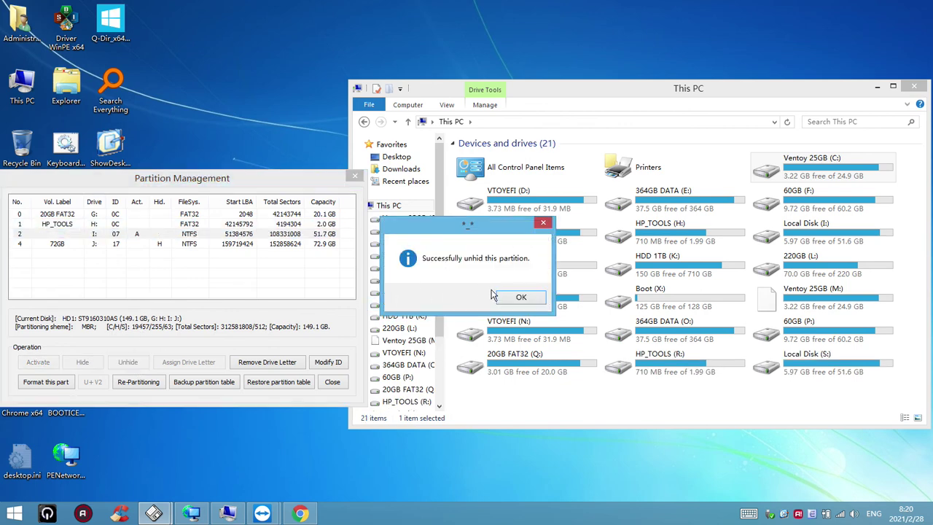
click(521, 296)
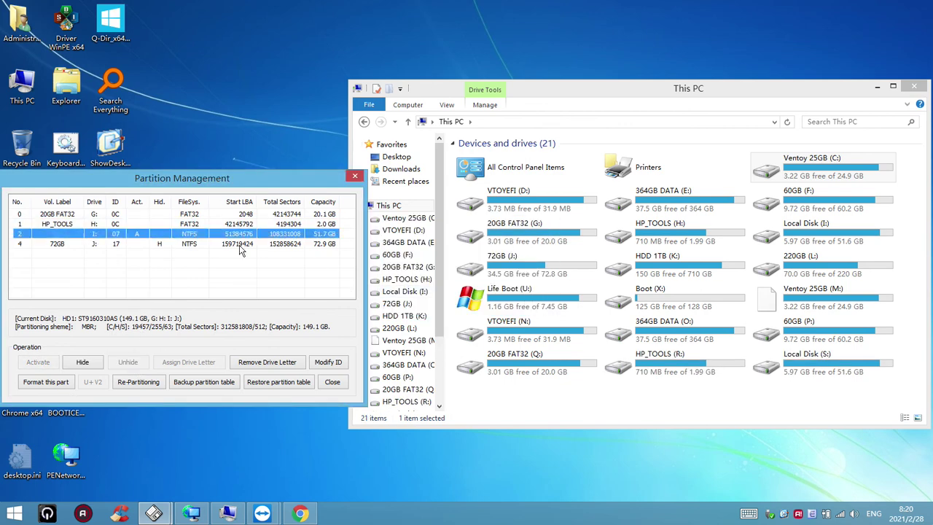
click(156, 244)
click(137, 224)
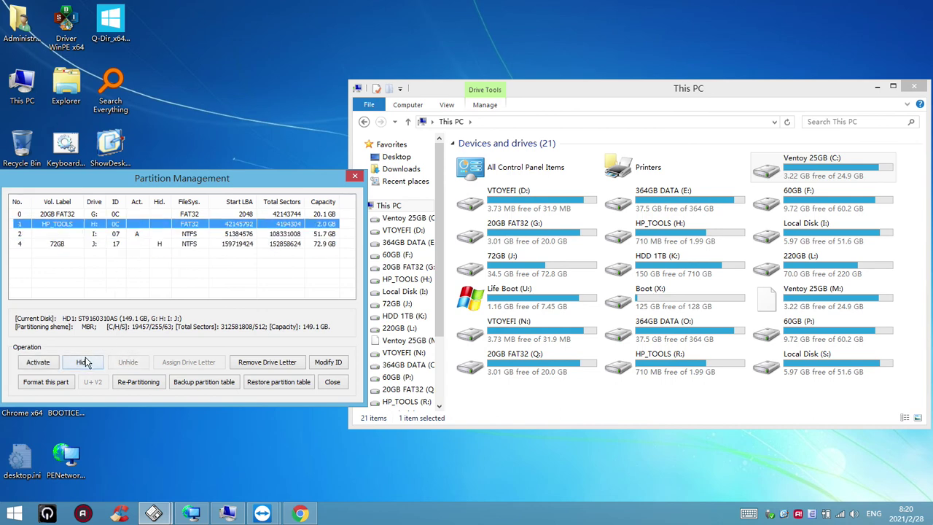
click(178, 247)
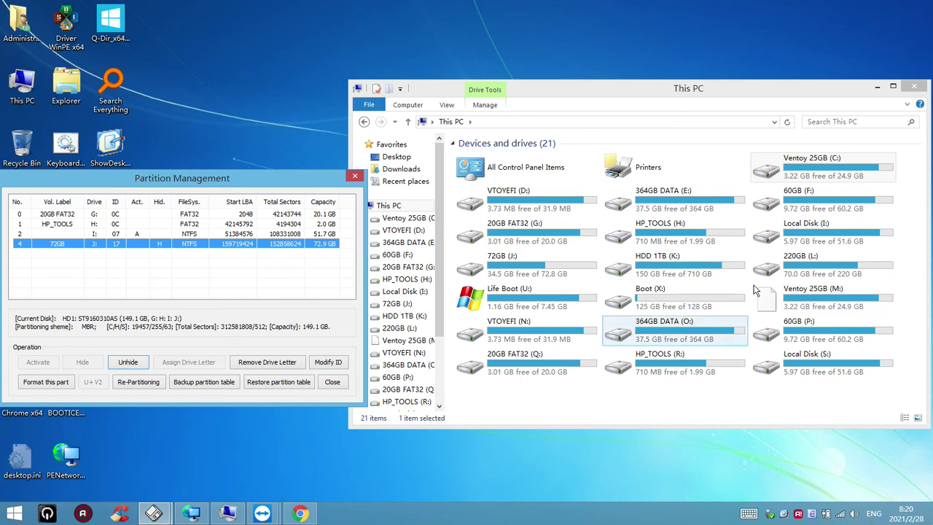
click(138, 363)
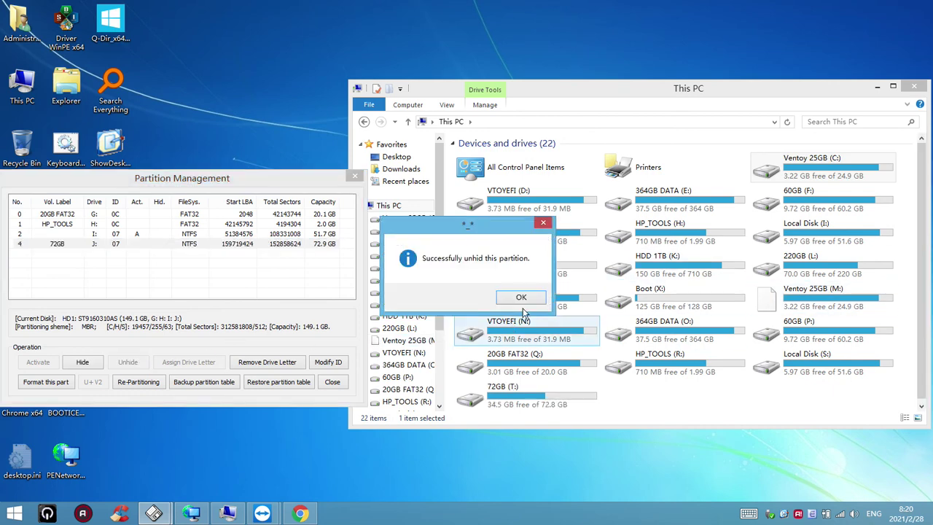
click(530, 299)
- Close and reopen HD1's partition table to verify every partition is unhidden
click(356, 178)
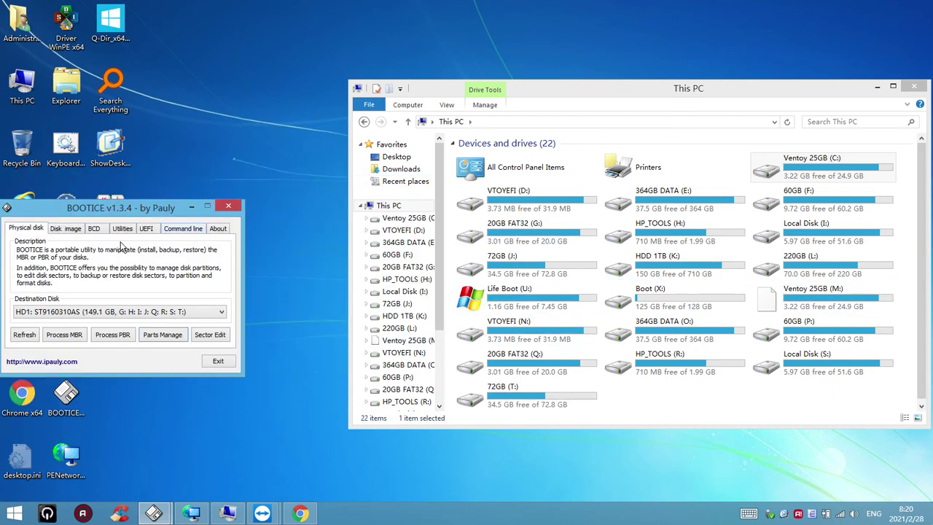
click(162, 336)
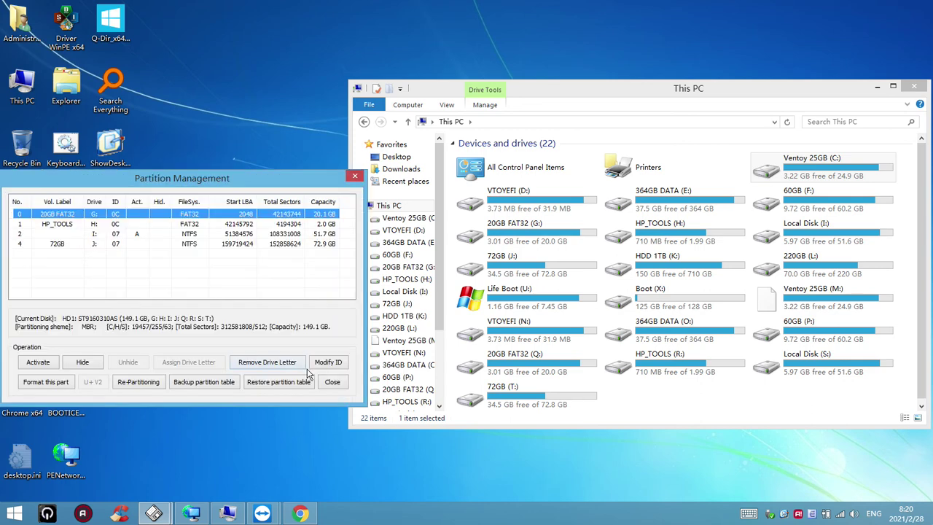
click(328, 384)
click(93, 314)
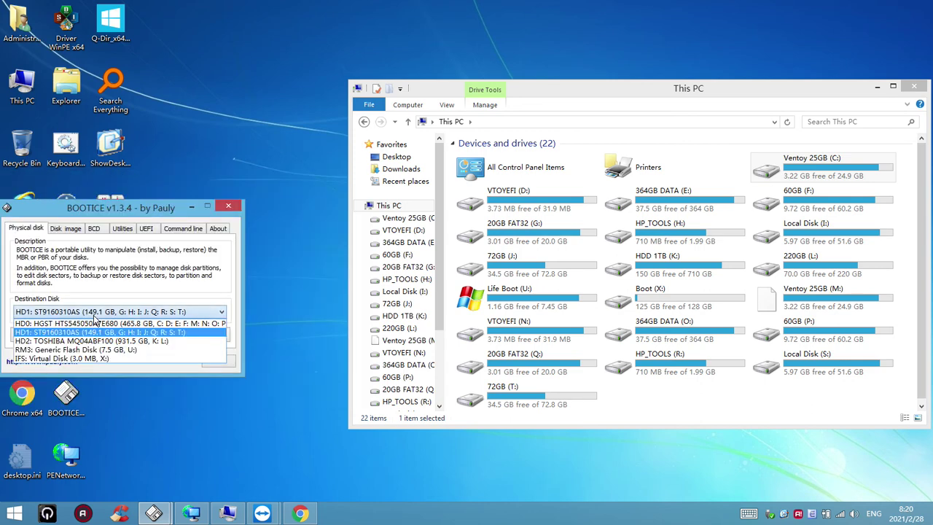
- Pick the 931.5 GB TOSHIBA disk (HD2) and unhide its HDD 1TB and 220GB partitions
click(98, 337)
click(165, 340)
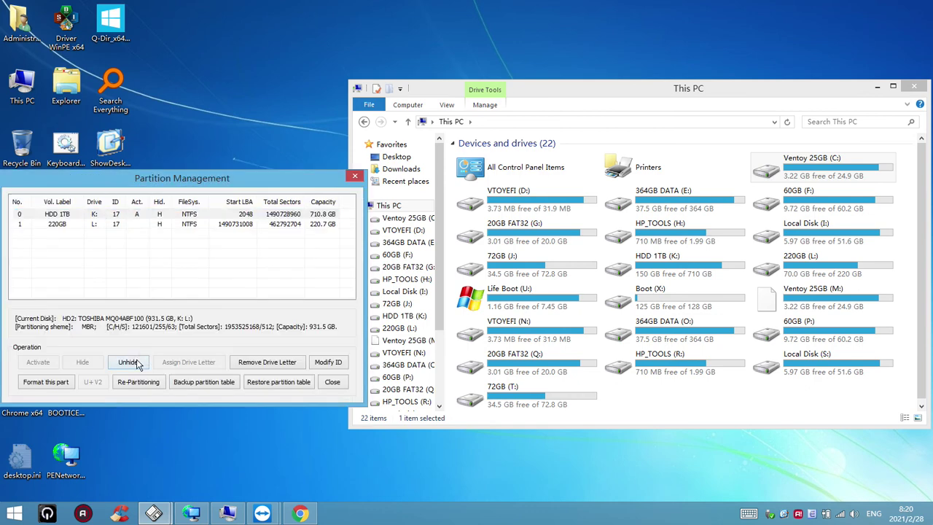
click(127, 362)
click(520, 298)
click(150, 224)
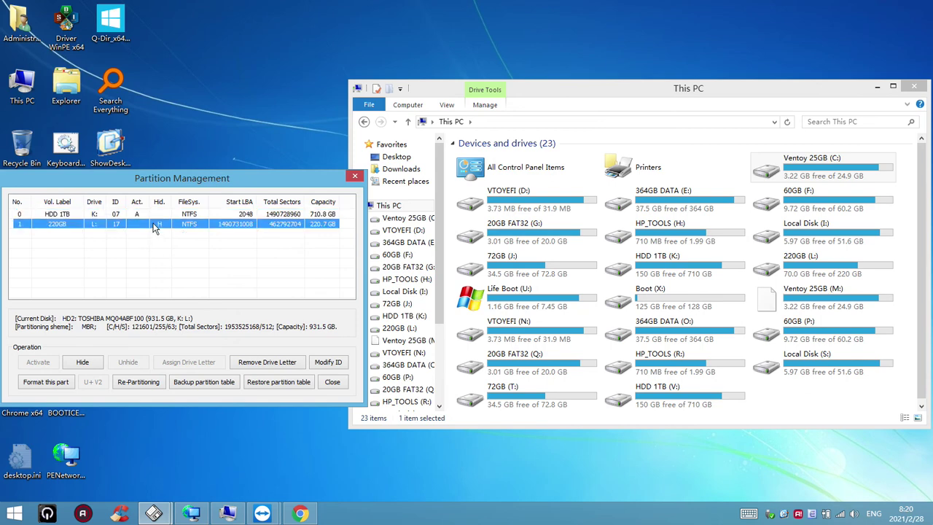
click(128, 362)
click(520, 299)
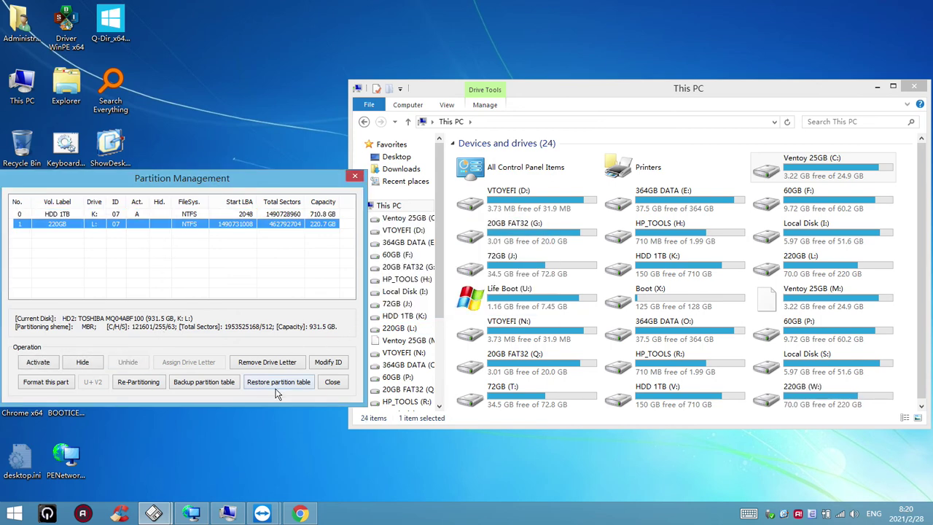
click(332, 382)
click(153, 314)
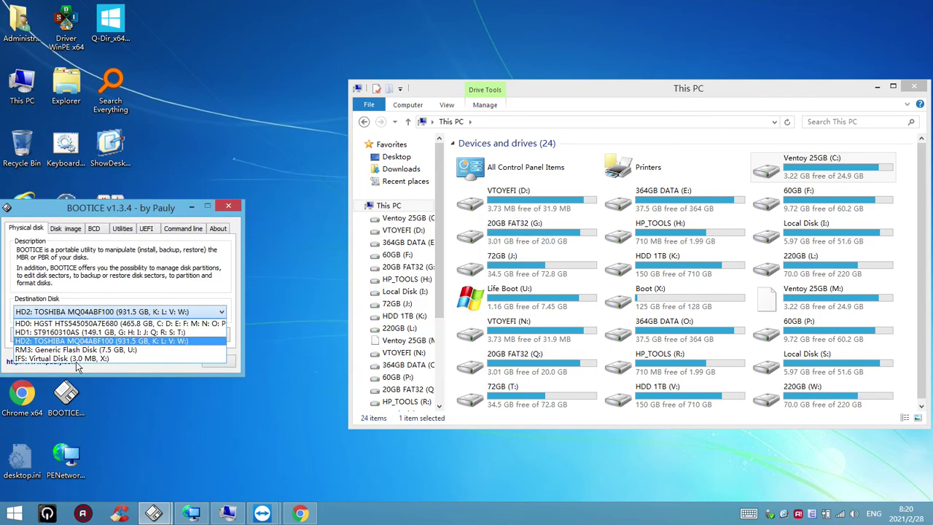
click(95, 355)
click(152, 335)
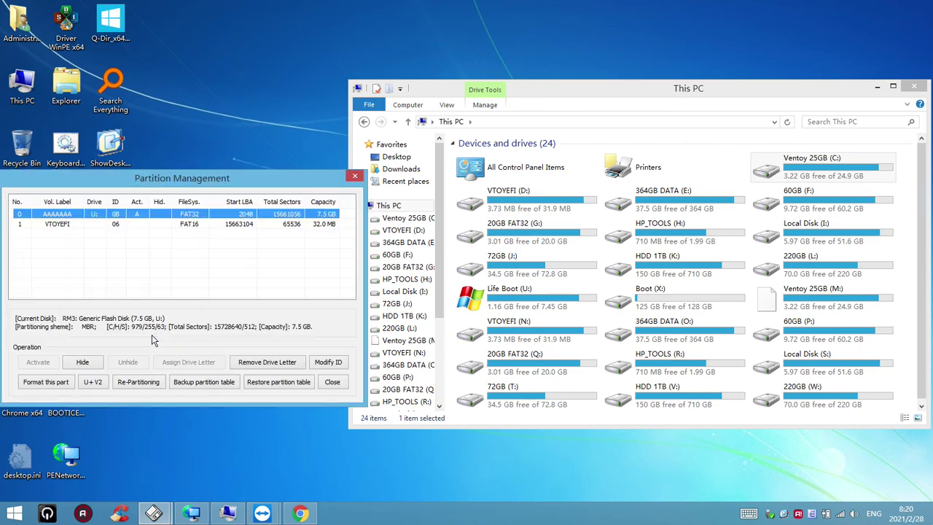
click(332, 382)
click(107, 314)
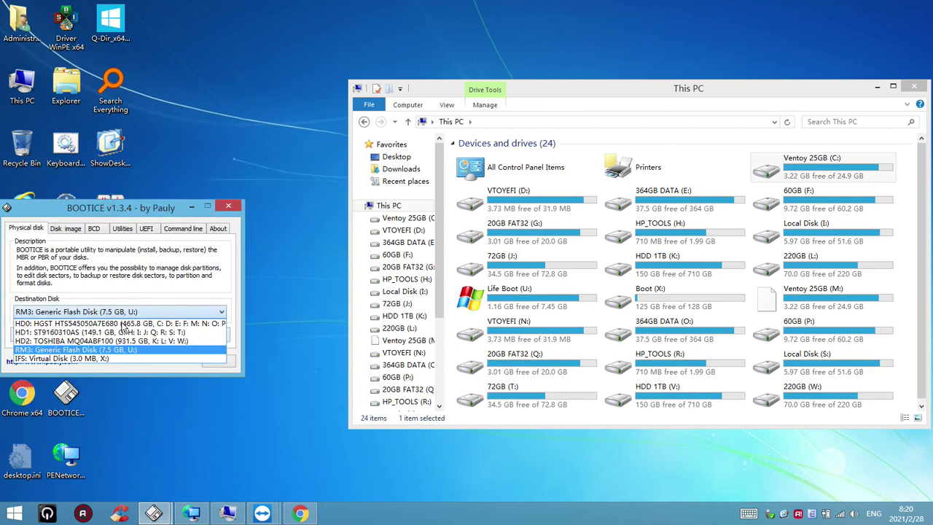
click(115, 344)
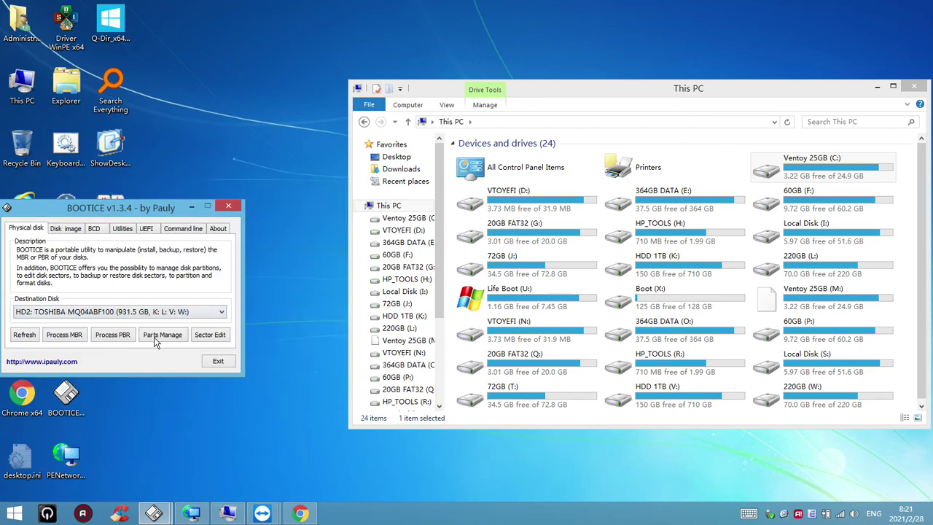
click(154, 335)
click(333, 382)
click(148, 313)
click(146, 323)
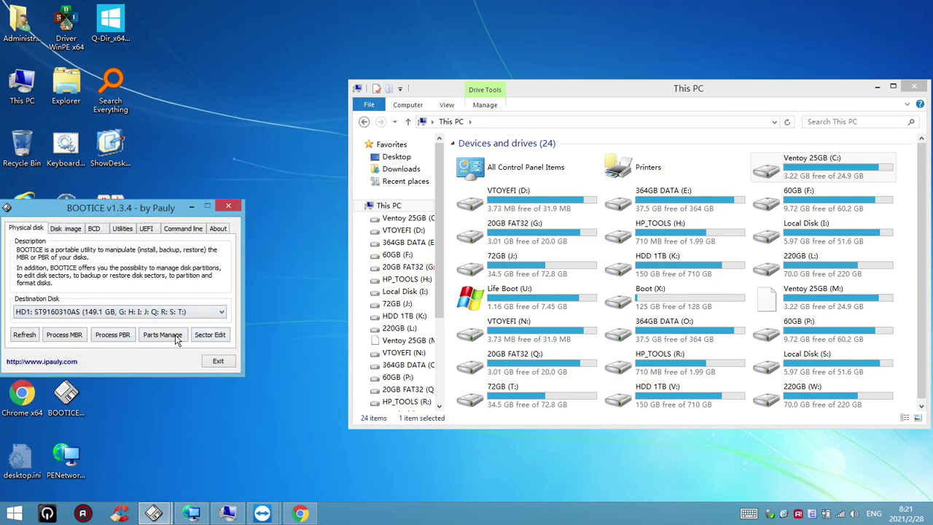
click(162, 335)
click(333, 382)
click(114, 314)
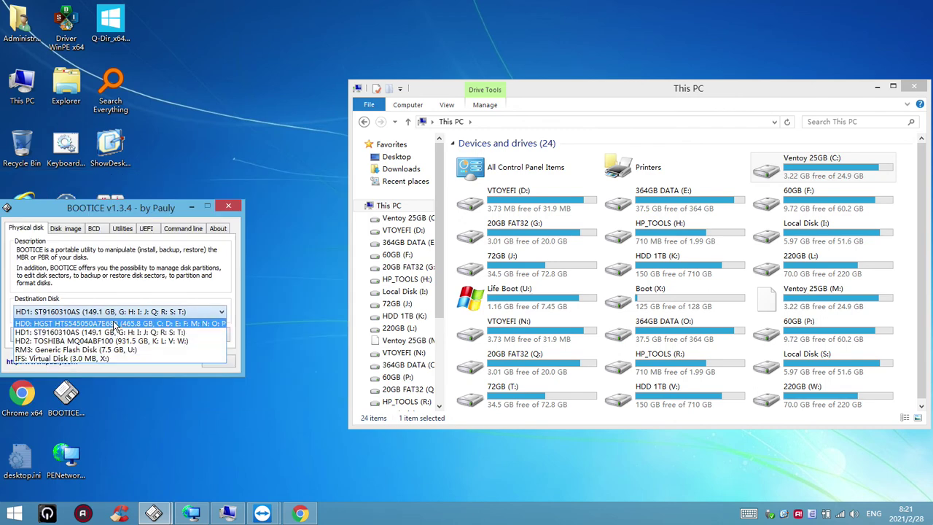
click(113, 323)
click(162, 336)
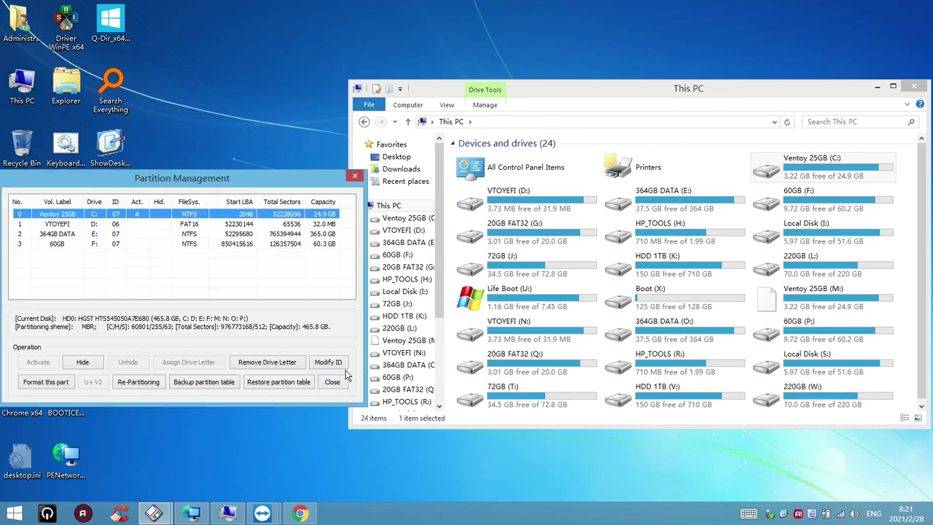
click(333, 382)
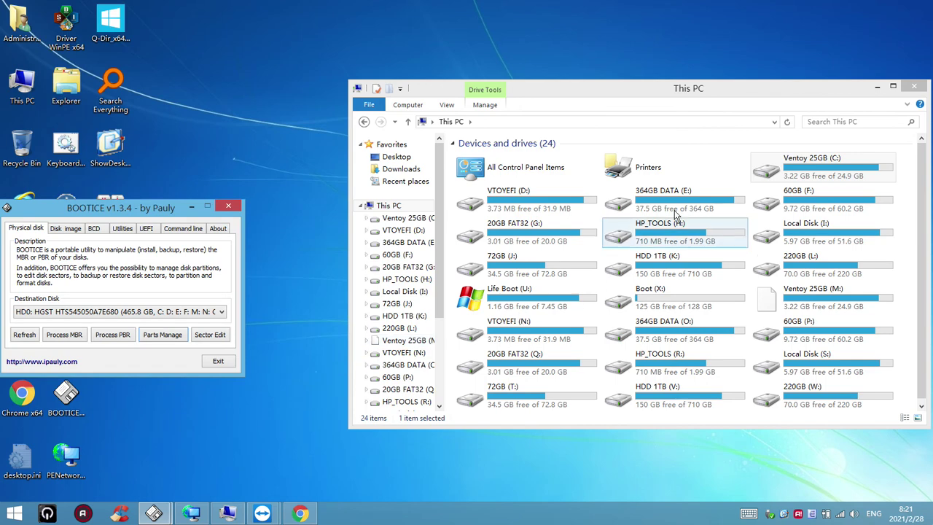
click(915, 87)
- Reopen This PC, enlarge it beside BOOTICE, and widen the drive tree
double_click(73, 89)
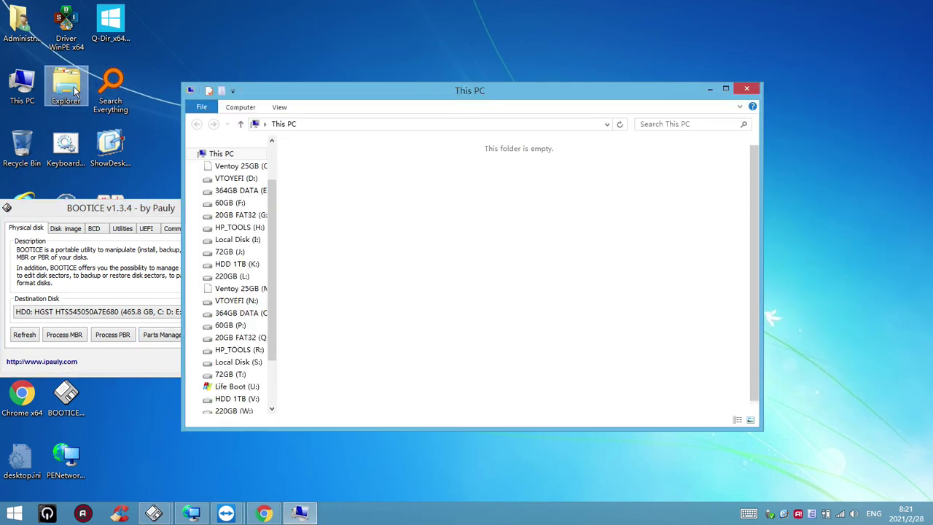
drag(762, 83, 864, 30)
drag(411, 37, 470, 38)
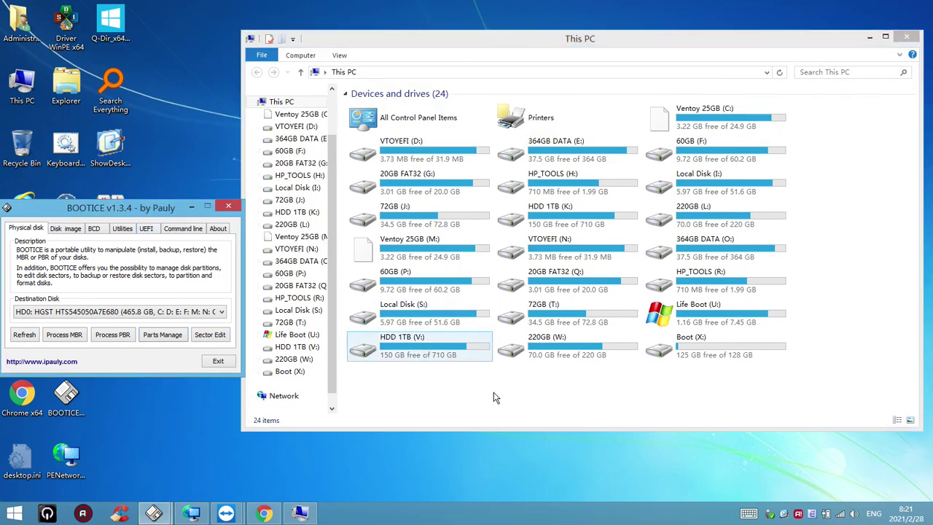
drag(337, 336, 375, 337)
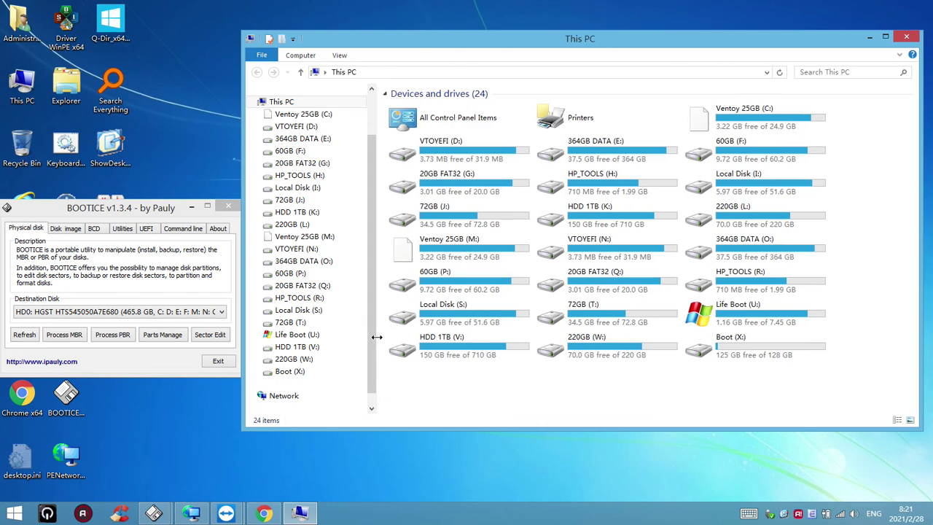
- Hide the Ventoy 25GB partition on the 465.8 GB HGST disk again
click(154, 312)
click(153, 324)
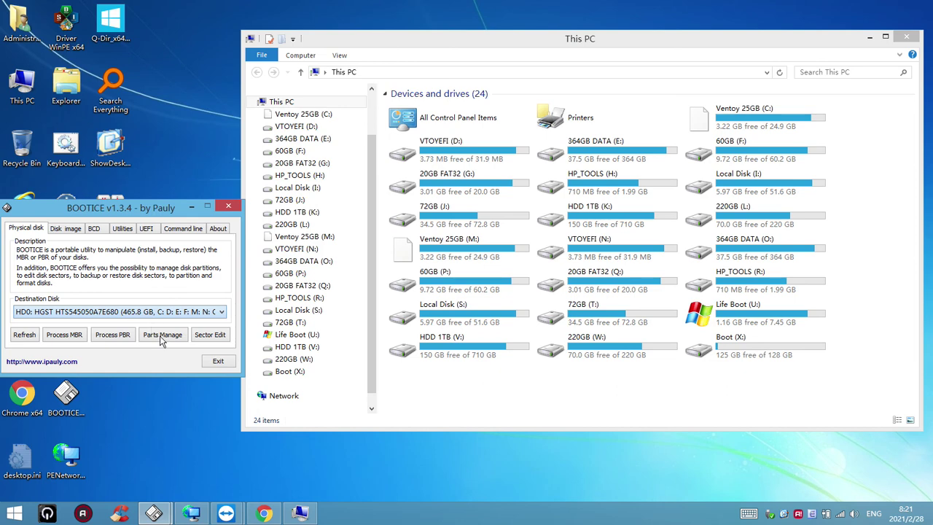
click(161, 335)
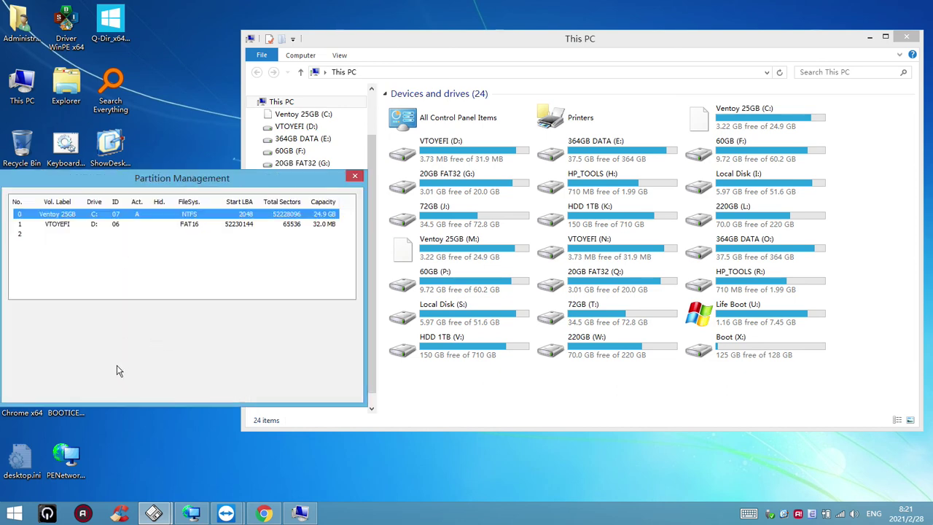
click(83, 362)
click(518, 302)
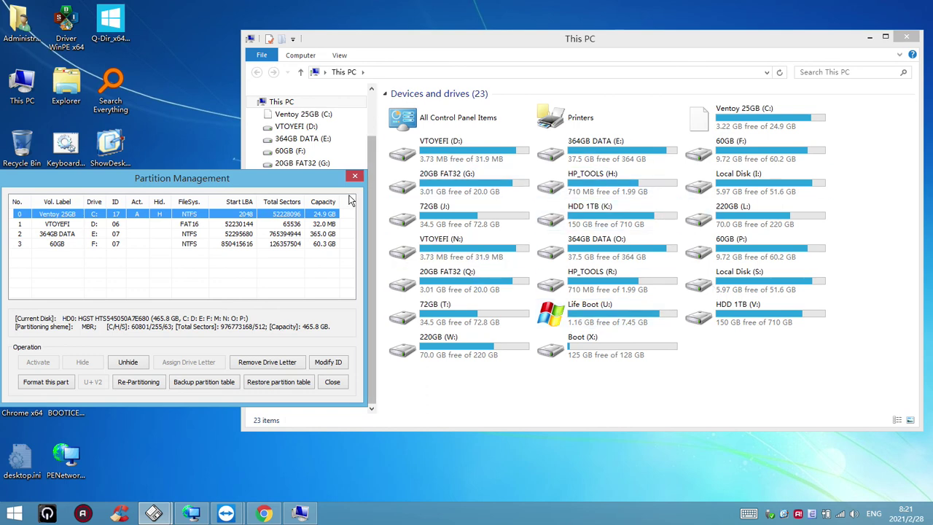
- Unhide the Ventoy 25GB partition (ID 07), confirm, and close the partition table
click(127, 362)
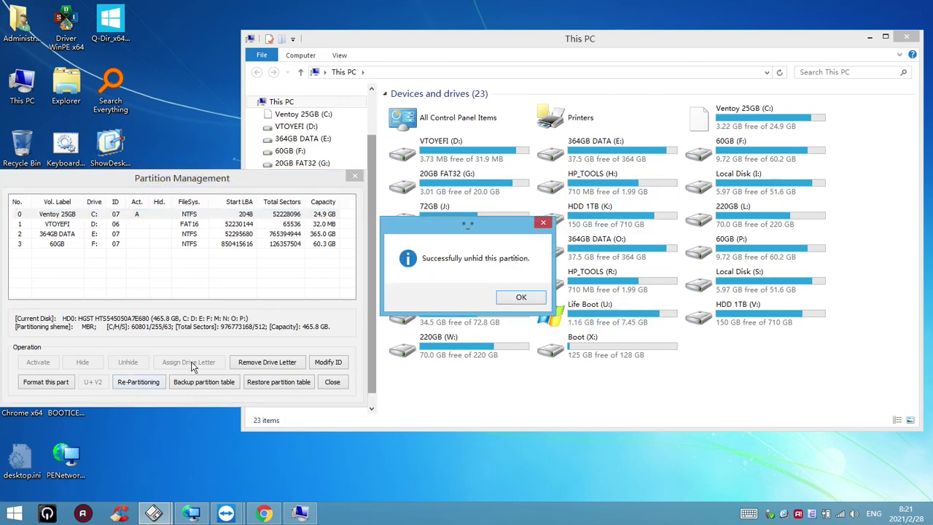
click(520, 297)
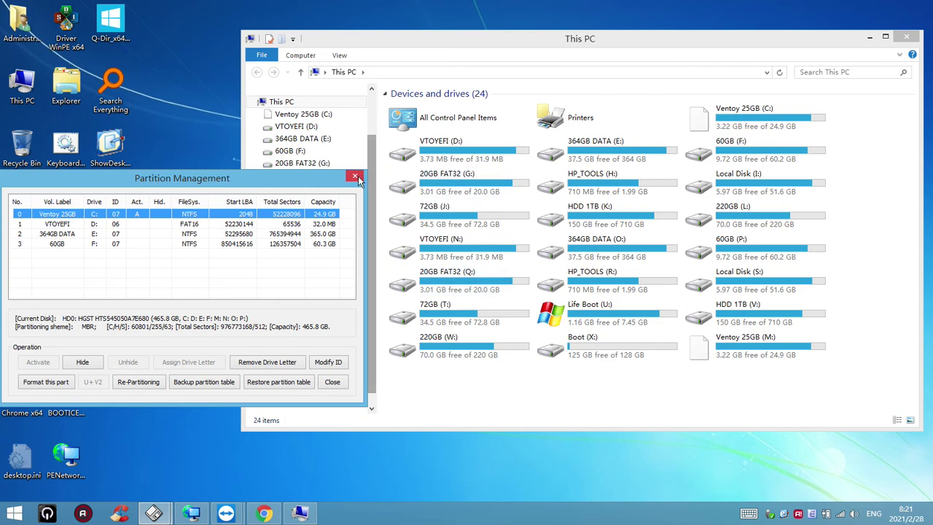
click(356, 176)
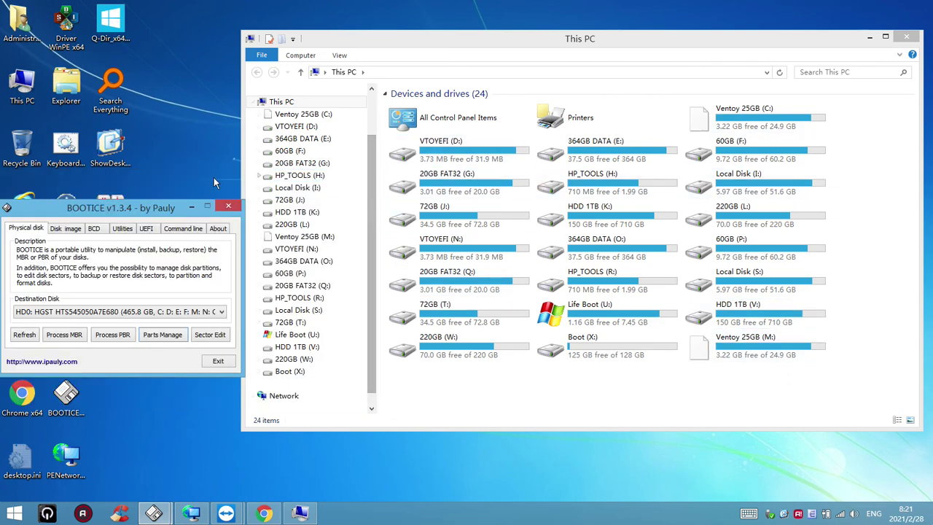
- Browse the 138 items on Ventoy 25GB (C:), then return to This PC's 24 drives
click(191, 209)
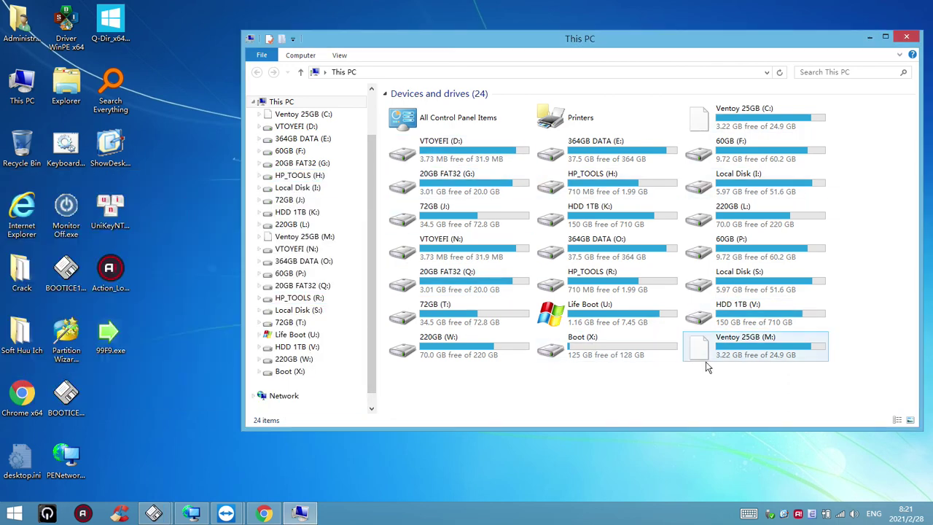
click(706, 350)
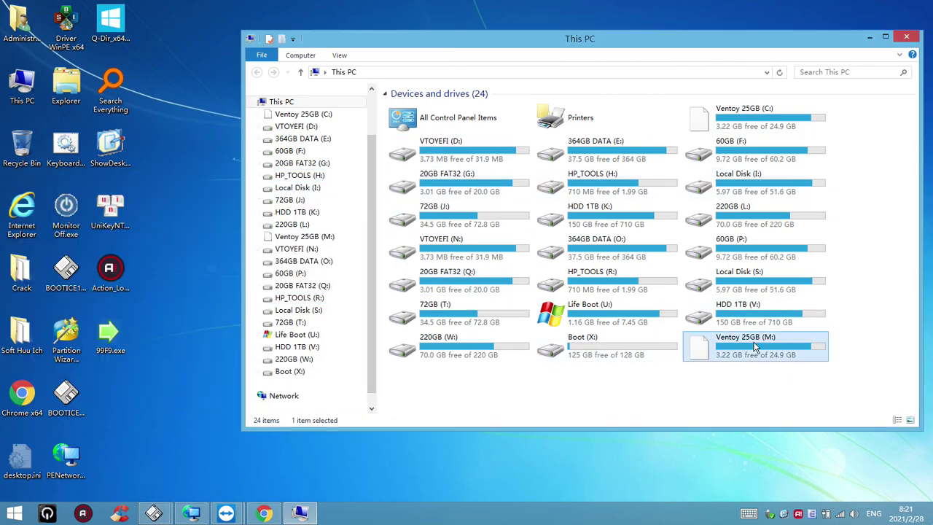
ctrl+click(764, 124)
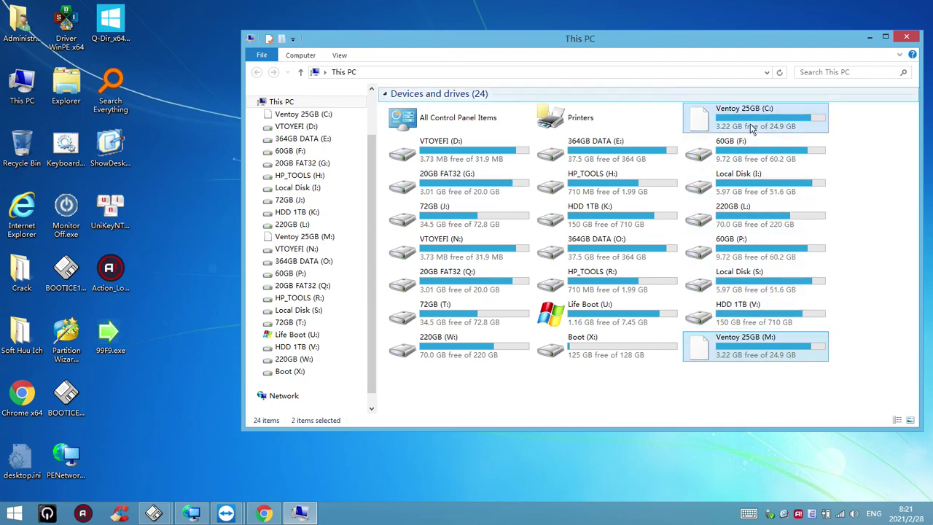
click(777, 119)
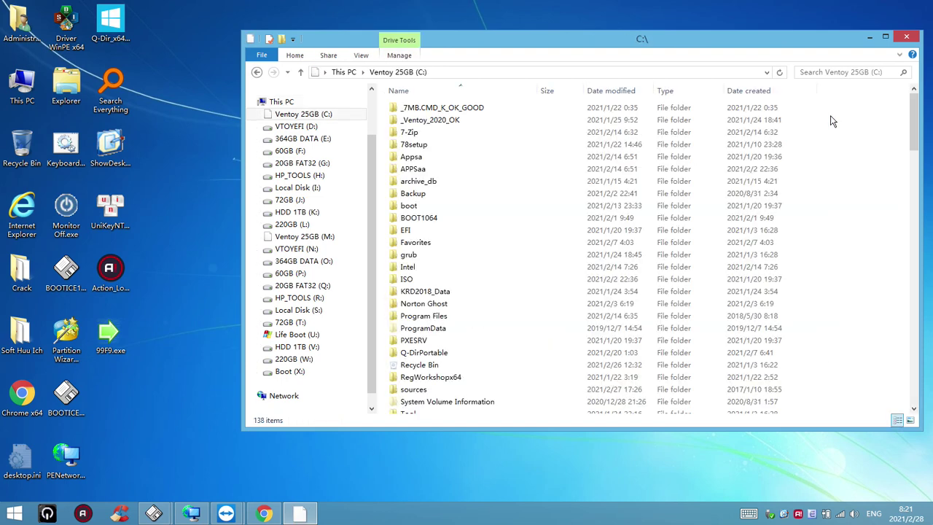
click(472, 272)
scroll(520, 361, down, 12)
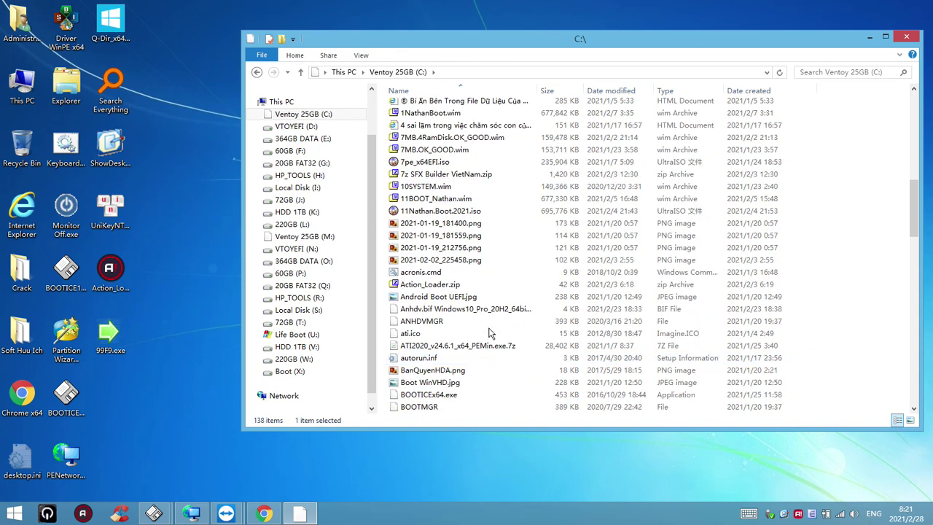
click(275, 101)
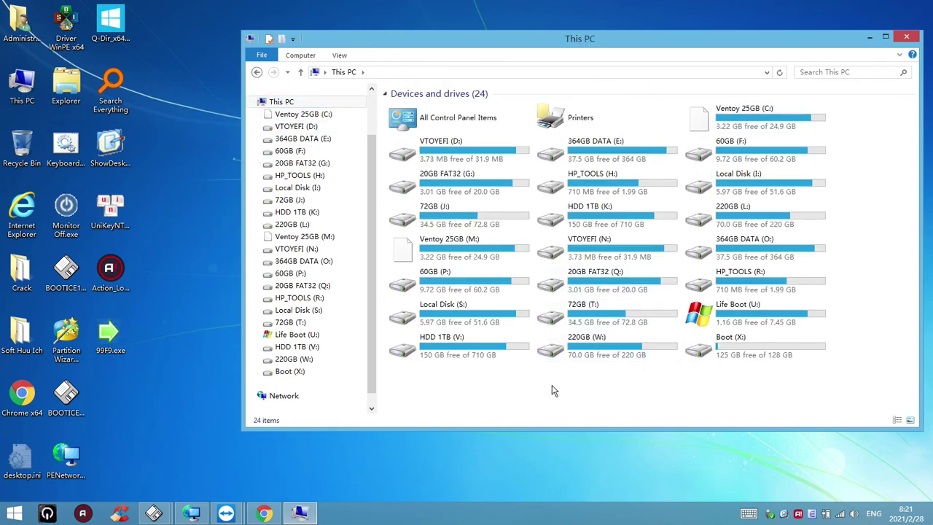
- Relaunch BOOTICE, pick the 465.8 GB HGST disk, then close the Chinese BOOTICE window
click(67, 398)
click(307, 515)
click(306, 515)
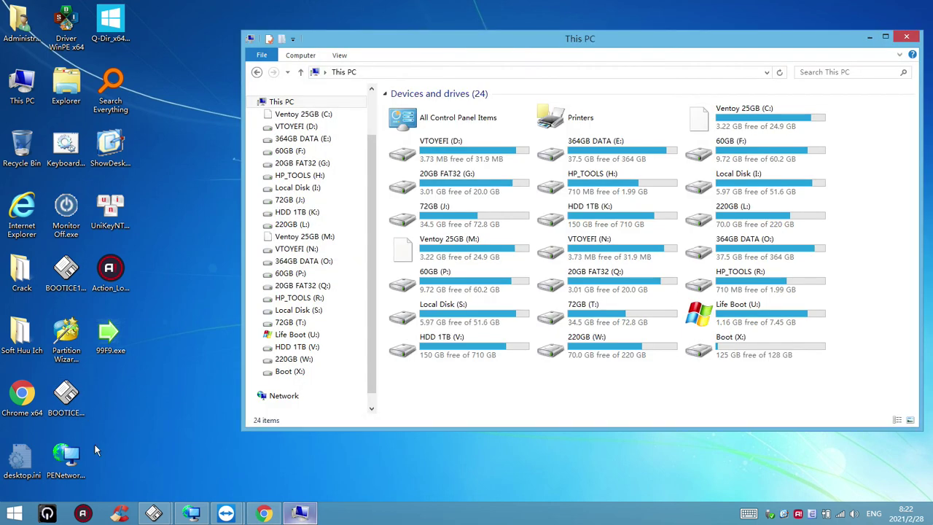
double_click(65, 397)
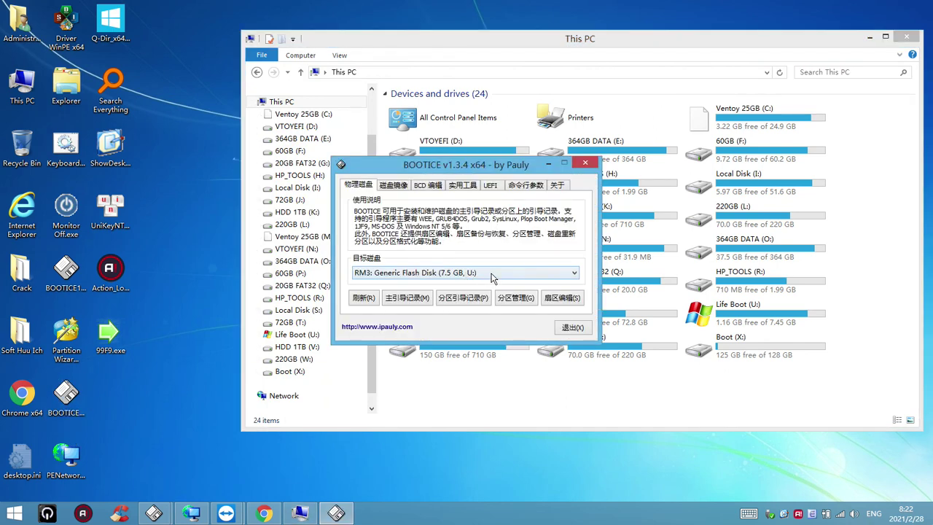
click(491, 274)
click(459, 287)
click(514, 297)
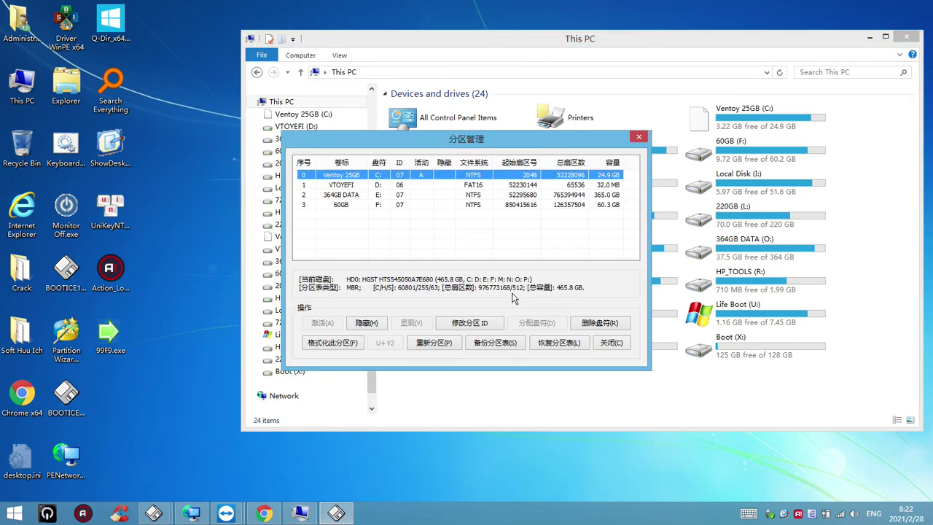
click(635, 136)
- Hide the AAAAAAA flash disk partition (ID 1B), then target the 465.8 GB HGST disk
click(584, 164)
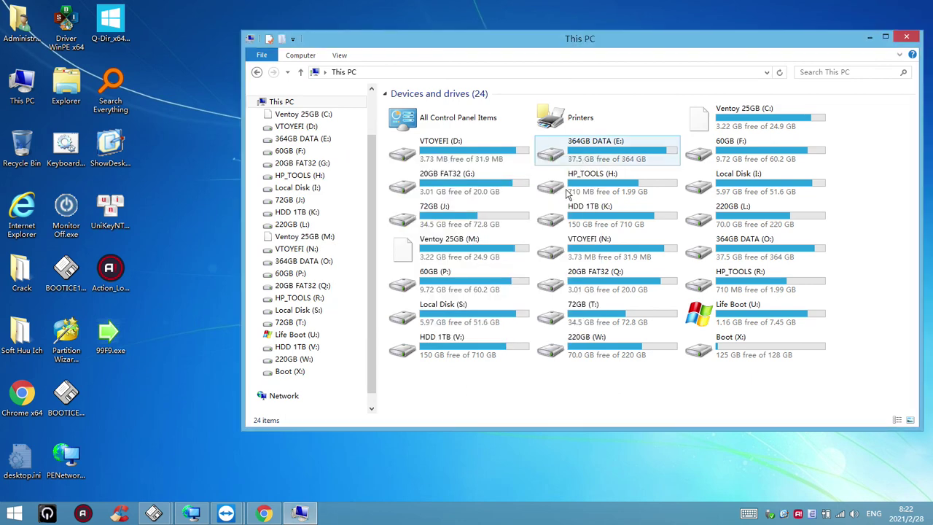
click(226, 459)
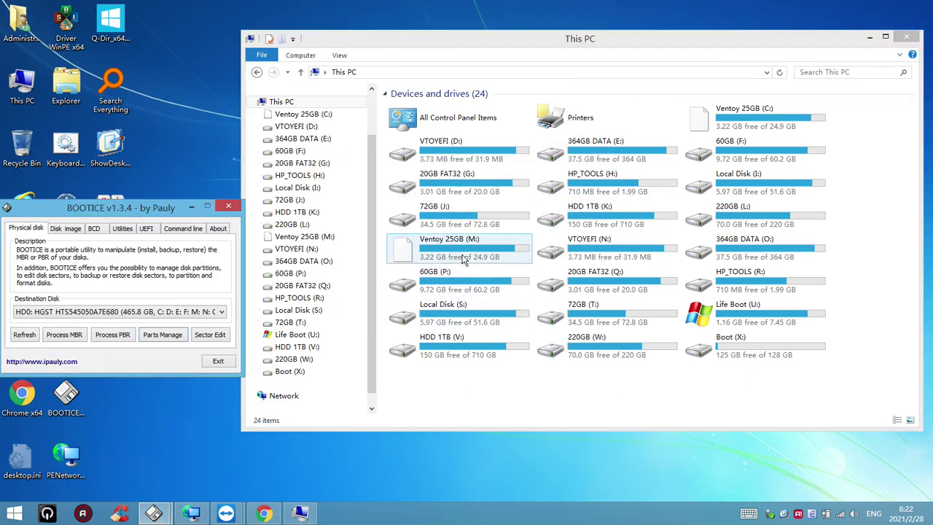
mouse_move(154, 513)
click(124, 468)
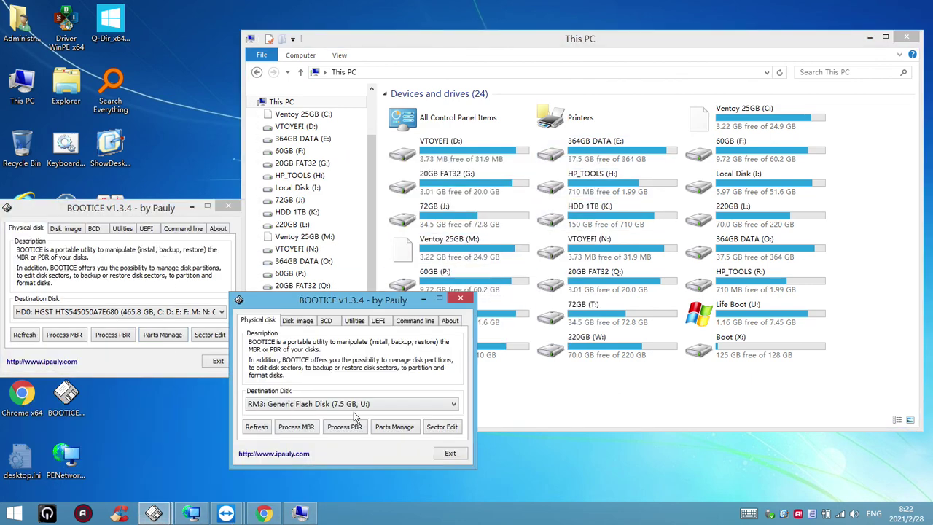
click(399, 425)
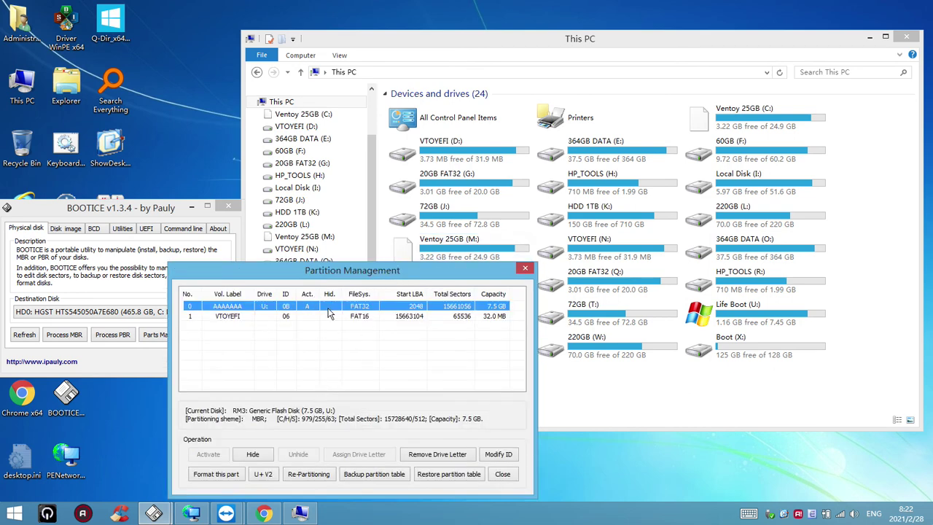
click(253, 455)
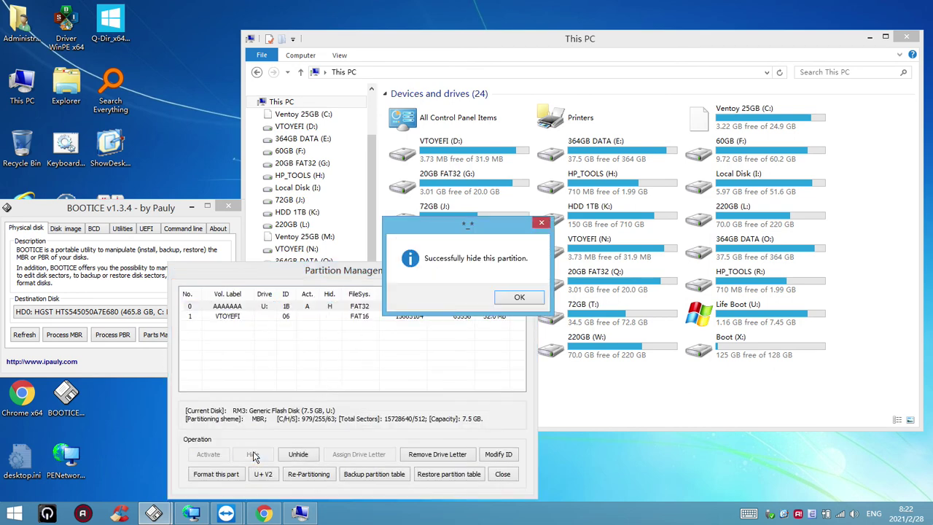
click(518, 298)
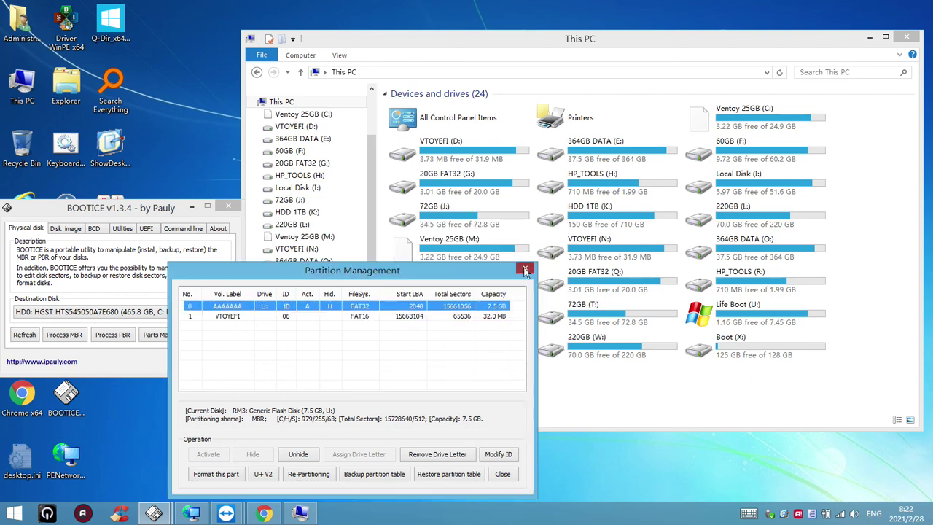
click(525, 268)
click(341, 404)
click(346, 421)
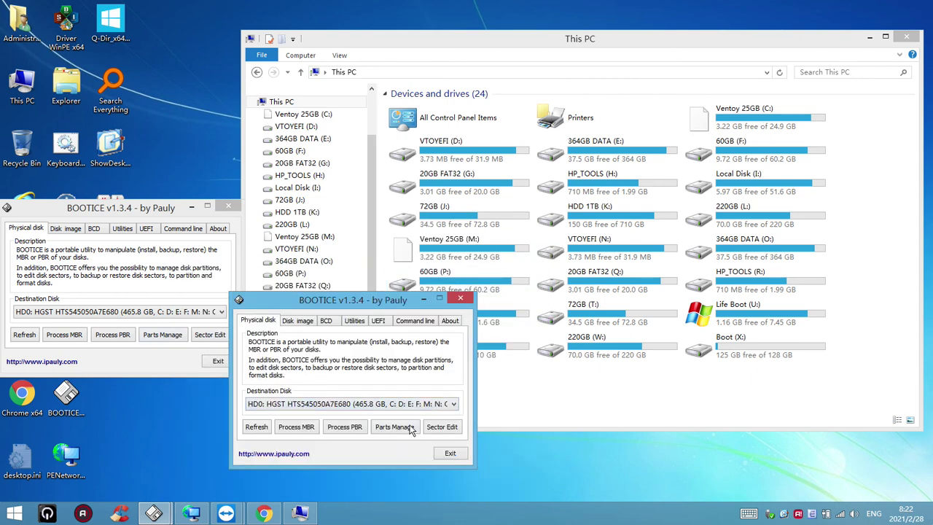
- Hide the Ventoy 25GB partition on the HGST disk and reselect its row
drag(390, 303, 228, 271)
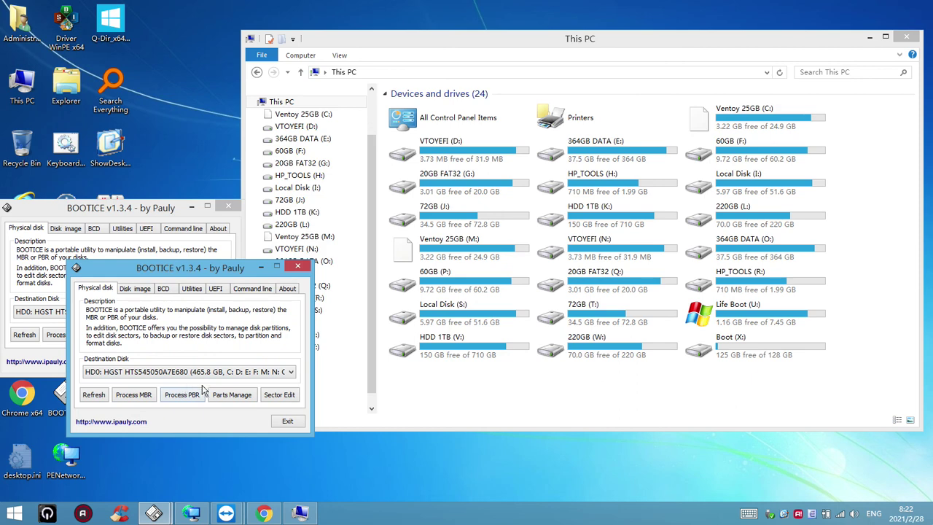
click(228, 397)
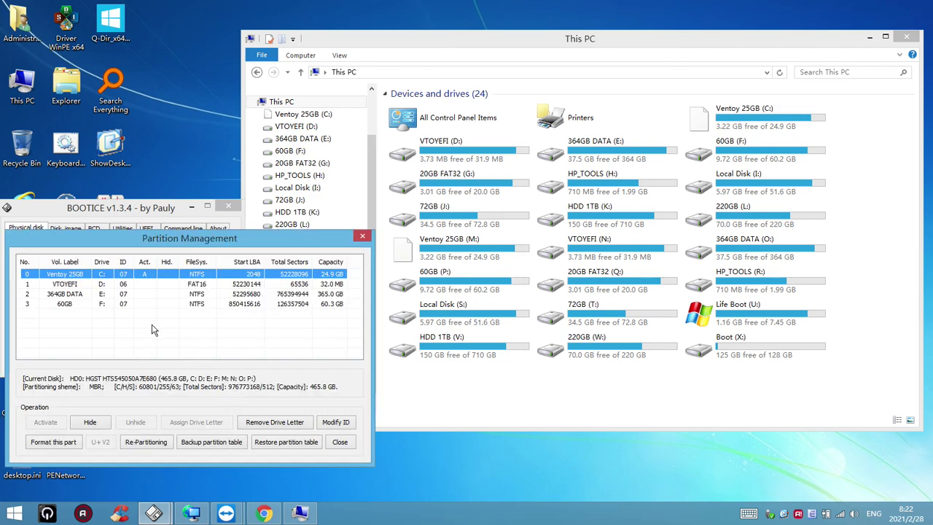
click(91, 426)
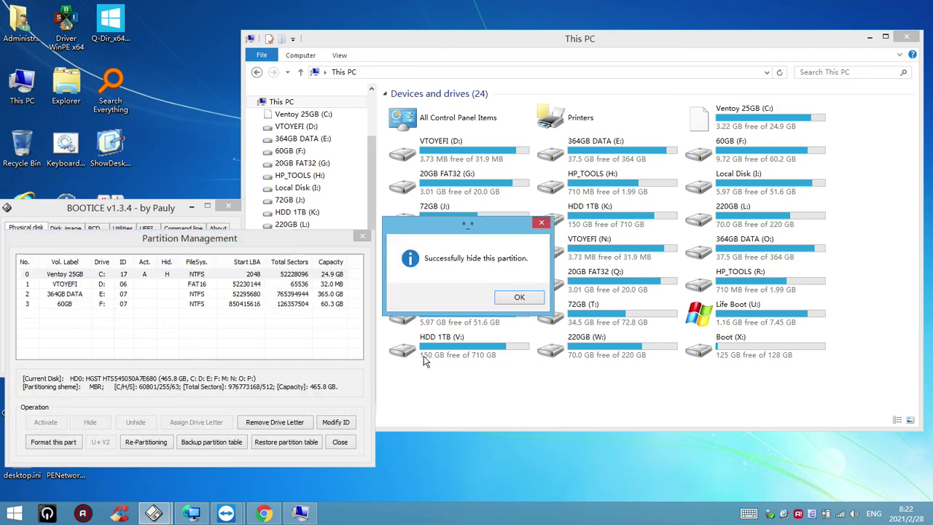
click(519, 296)
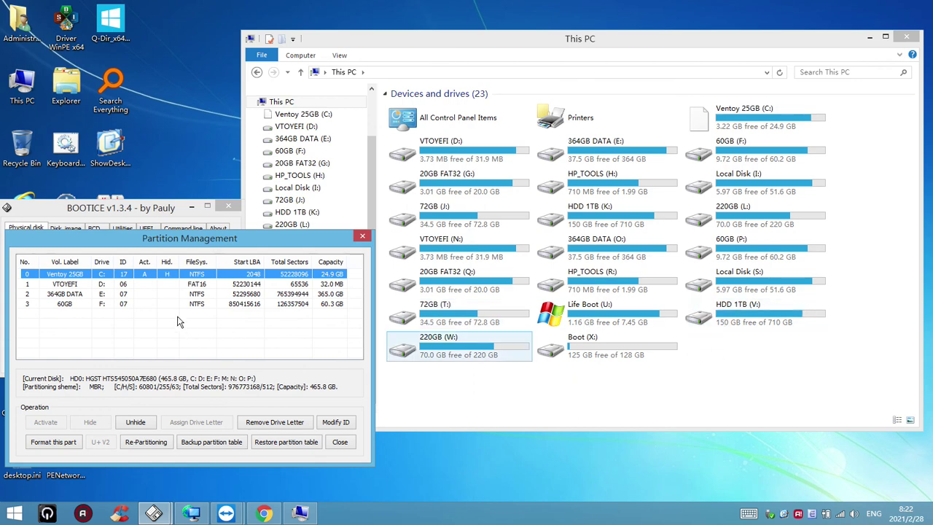
click(145, 284)
click(148, 275)
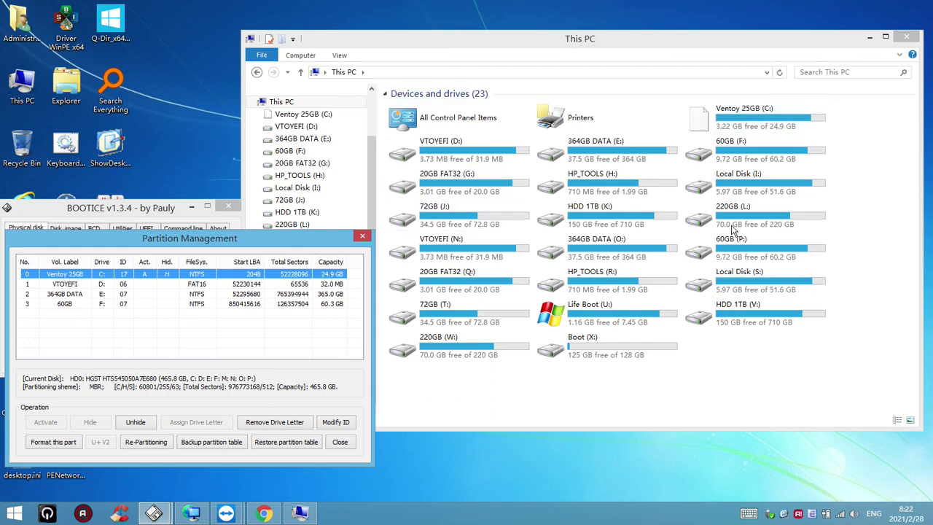
- Unhide the Ventoy 25GB partition (ID 07) and close Partition Management
click(764, 124)
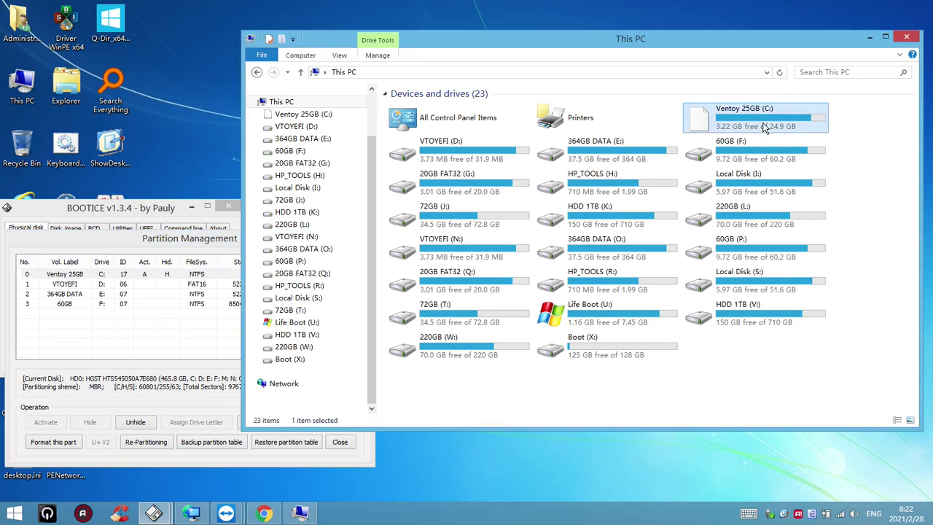
click(129, 299)
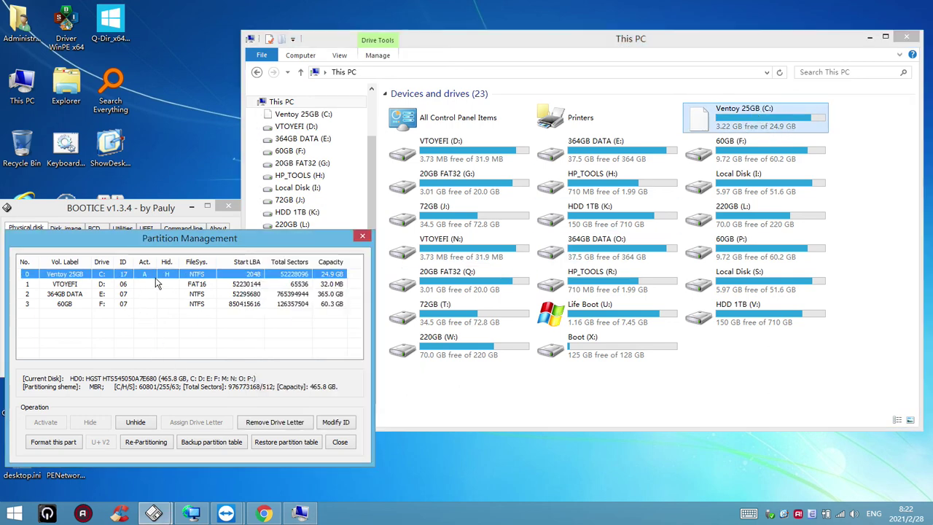
click(124, 275)
click(138, 422)
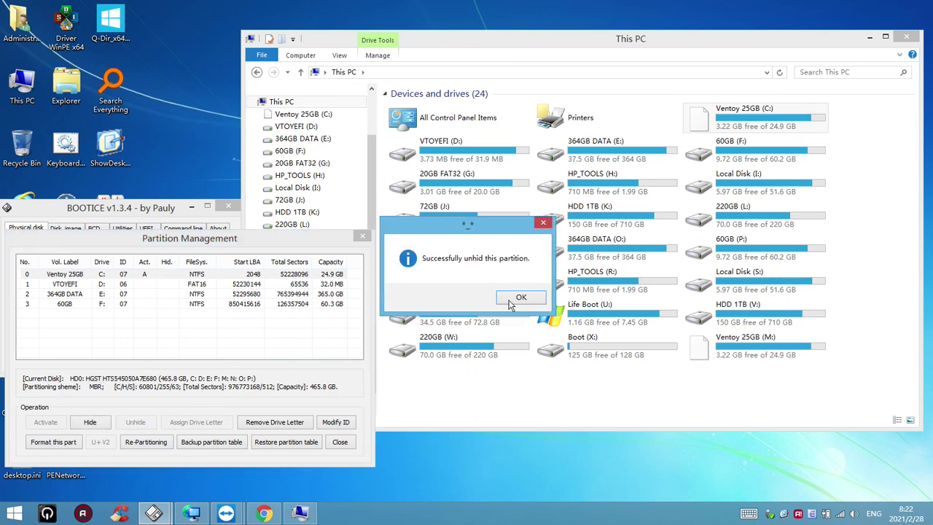
click(534, 303)
click(363, 237)
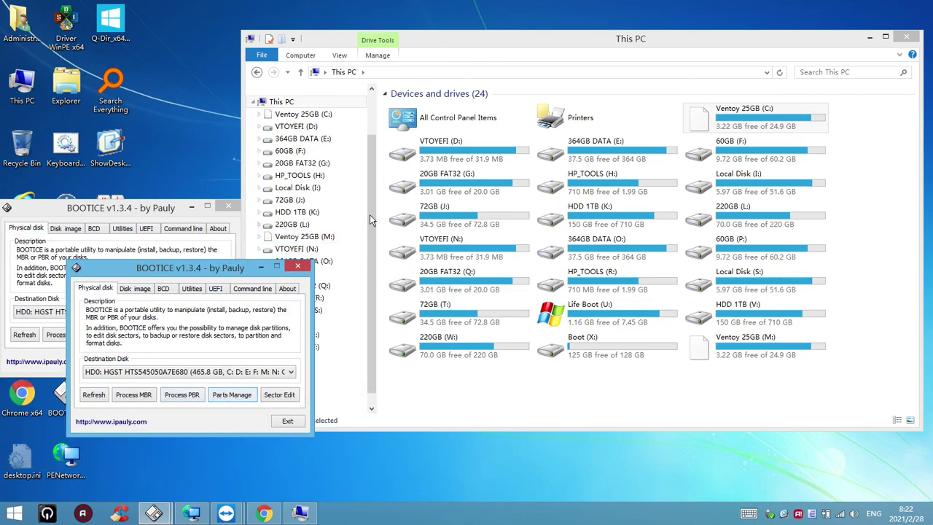
- Close both BOOTICE windows
click(298, 267)
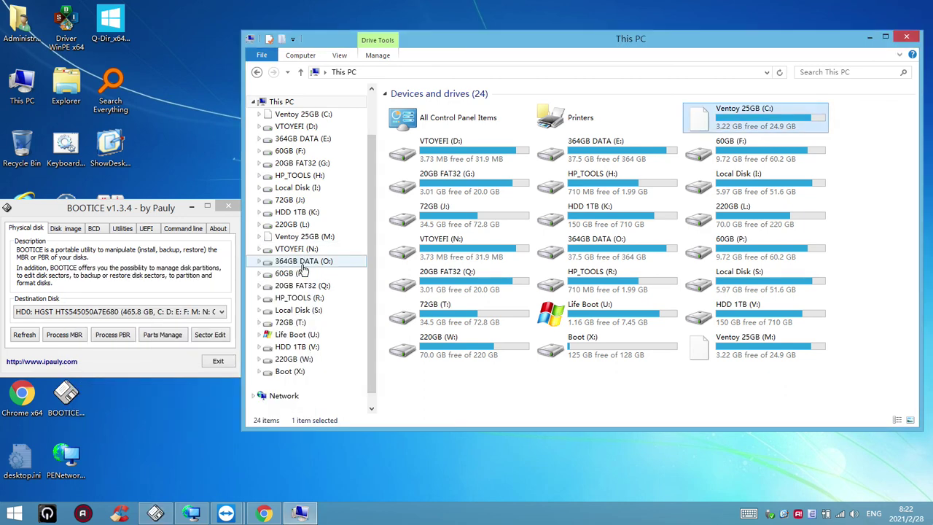
click(160, 206)
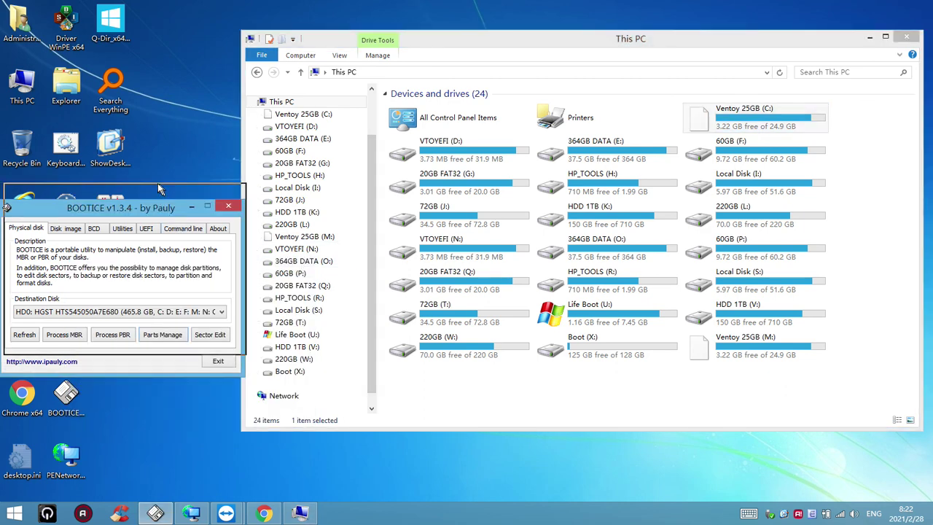
drag(157, 206, 158, 184)
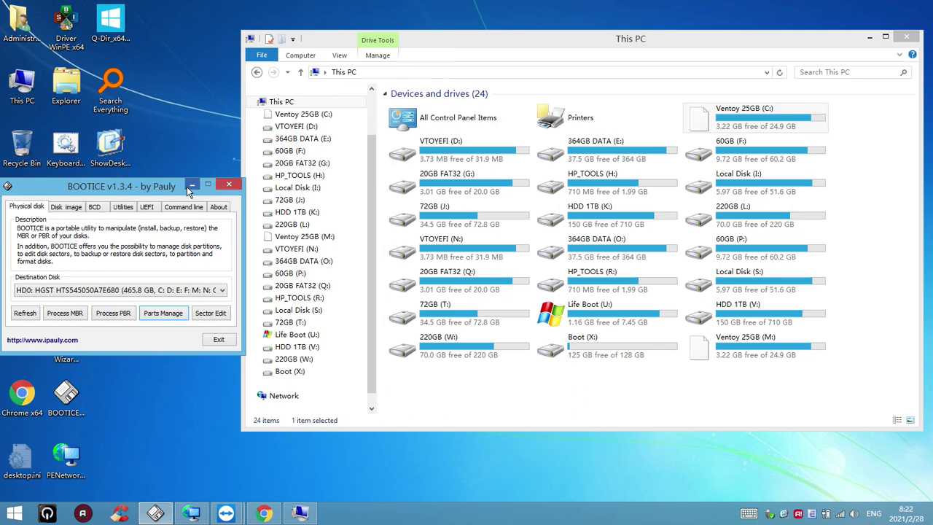
click(226, 187)
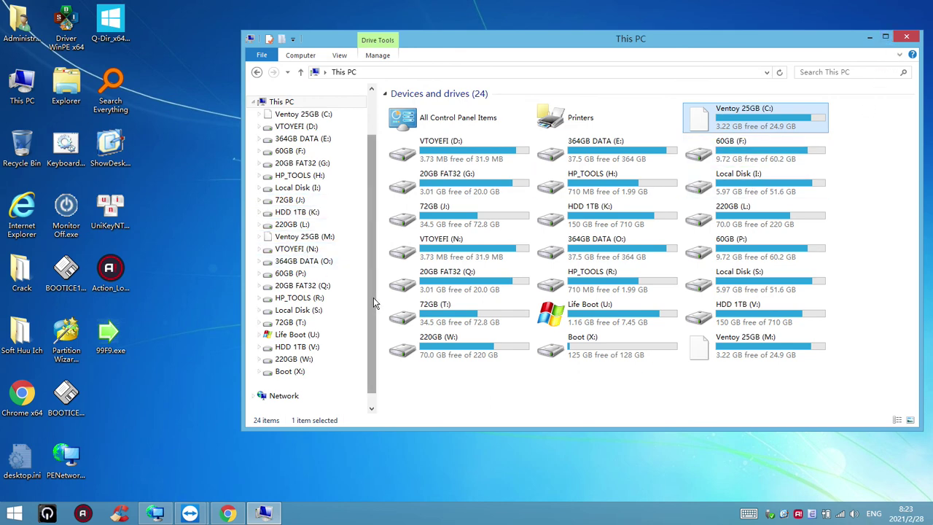
click(128, 323)
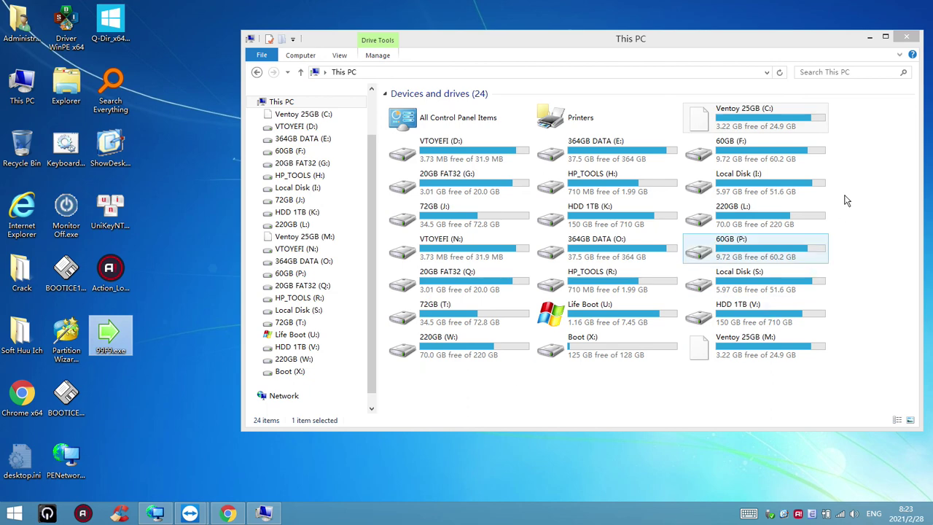
- Check that Ventoy 25GB shows as both C: and M: among This PC's 24 drives
click(776, 128)
click(781, 348)
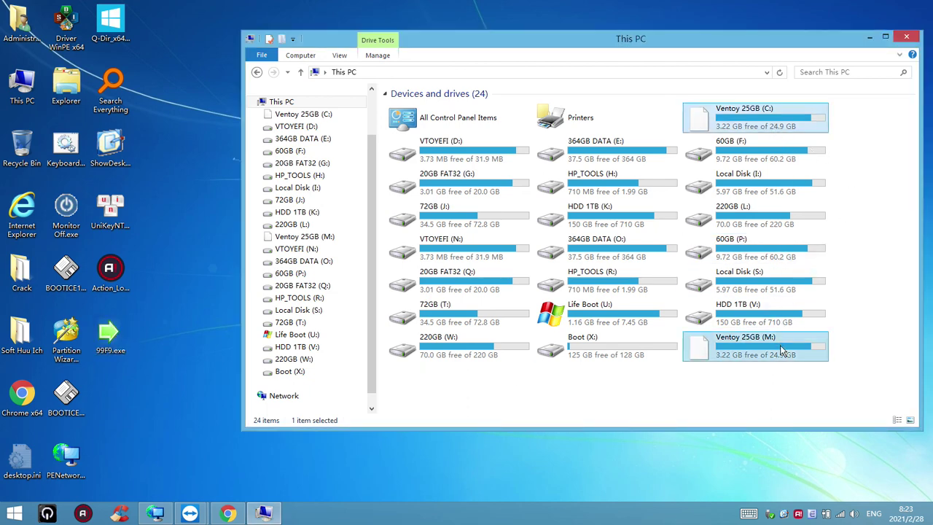
ctrl+click(783, 131)
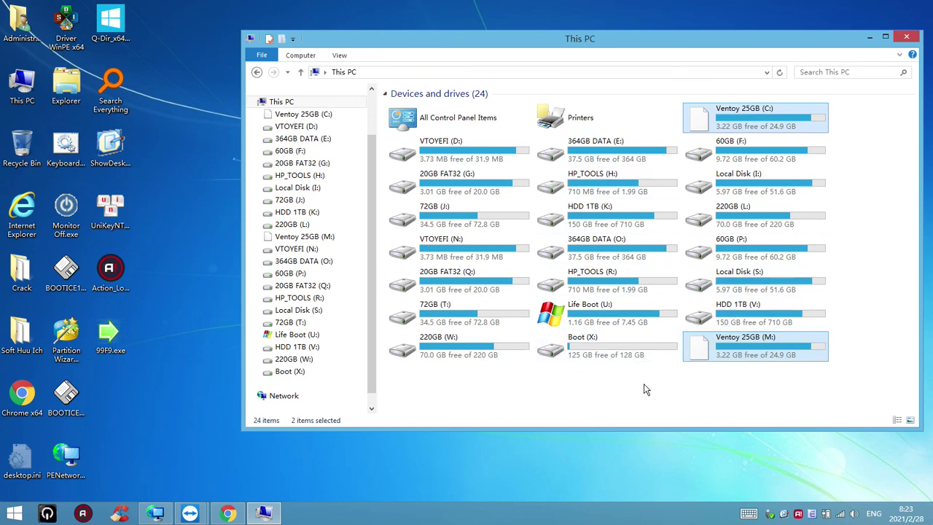
click(688, 407)
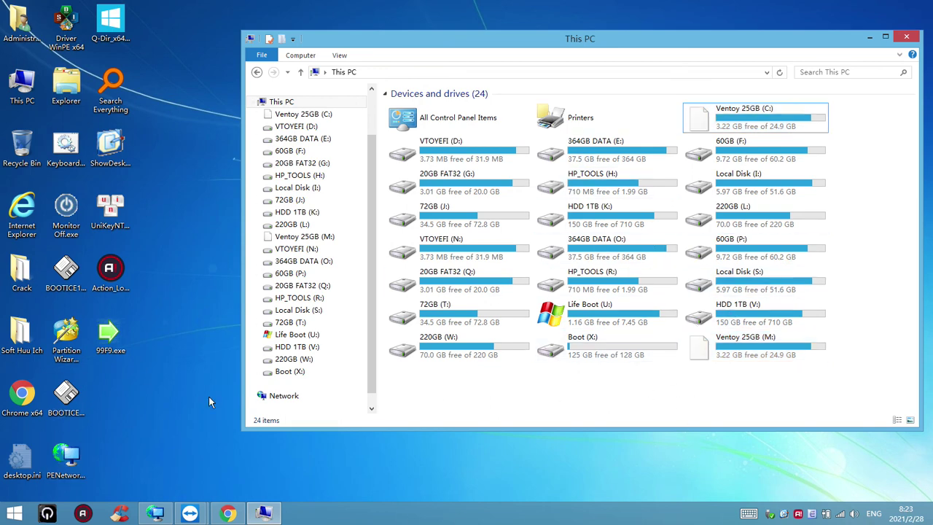